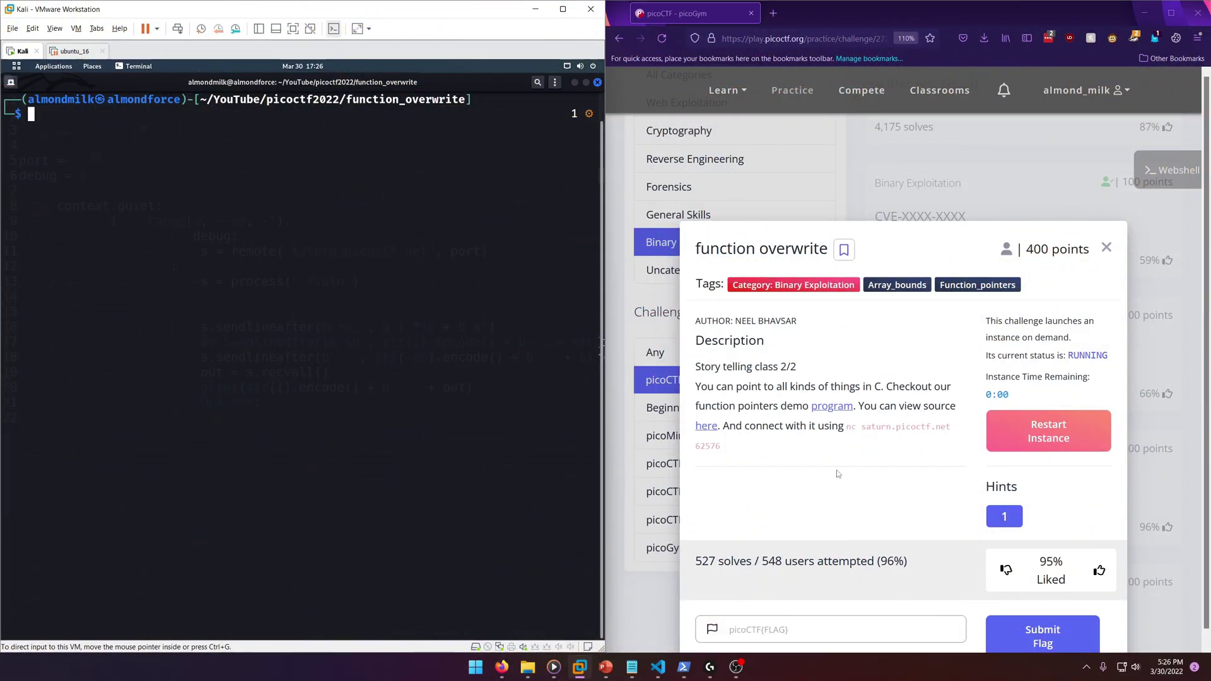
scroll(836, 470, "down", 1)
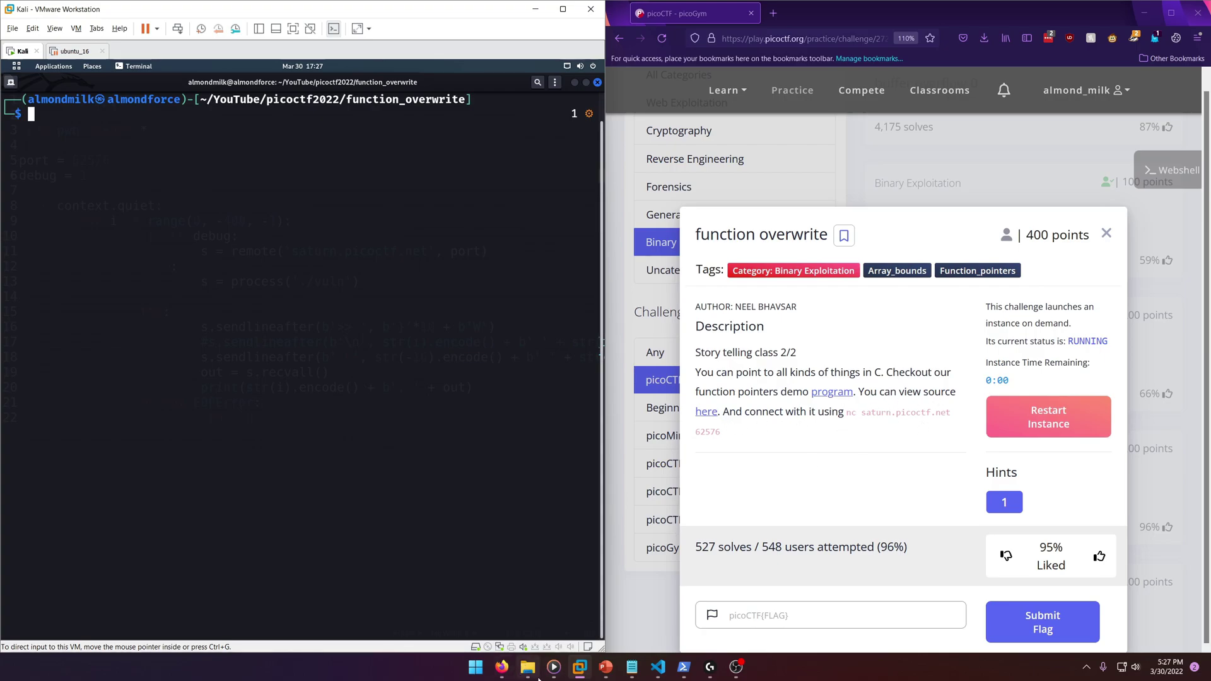
- Open picoctf2022 in a right-snapped File Explorer, then function_overwrite's vuln.c in VS Code
left_click(527, 667)
left_click(806, 145)
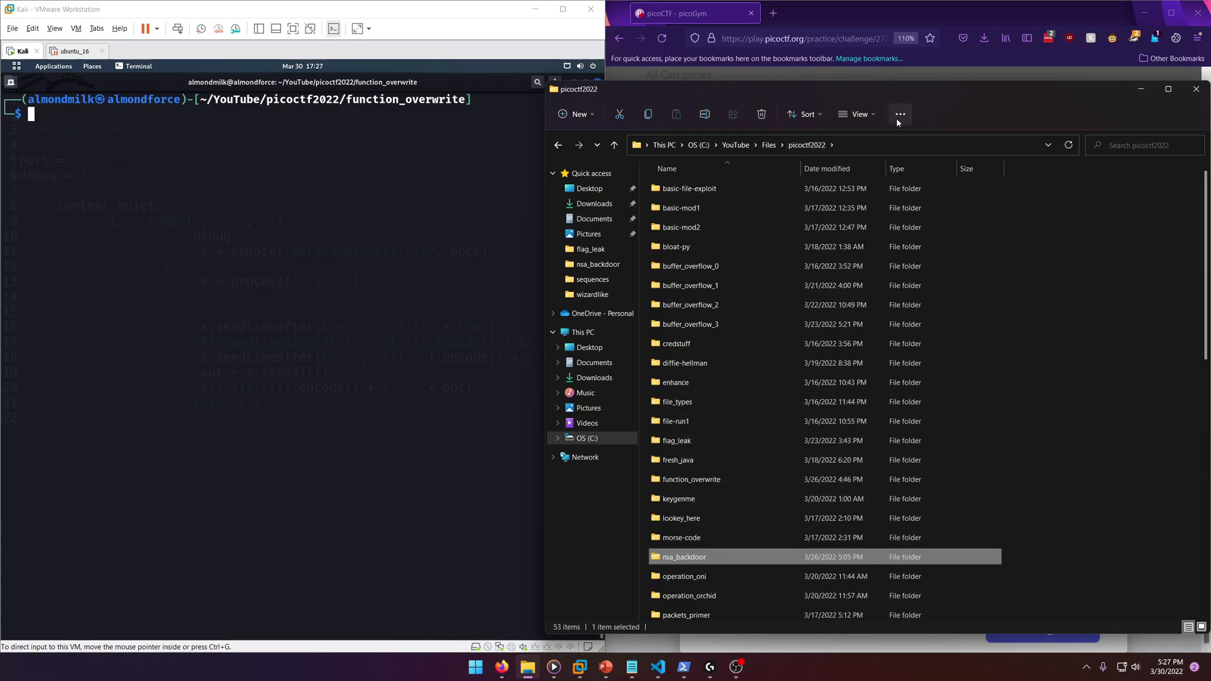
left_click_drag(895, 89, 1210, 98)
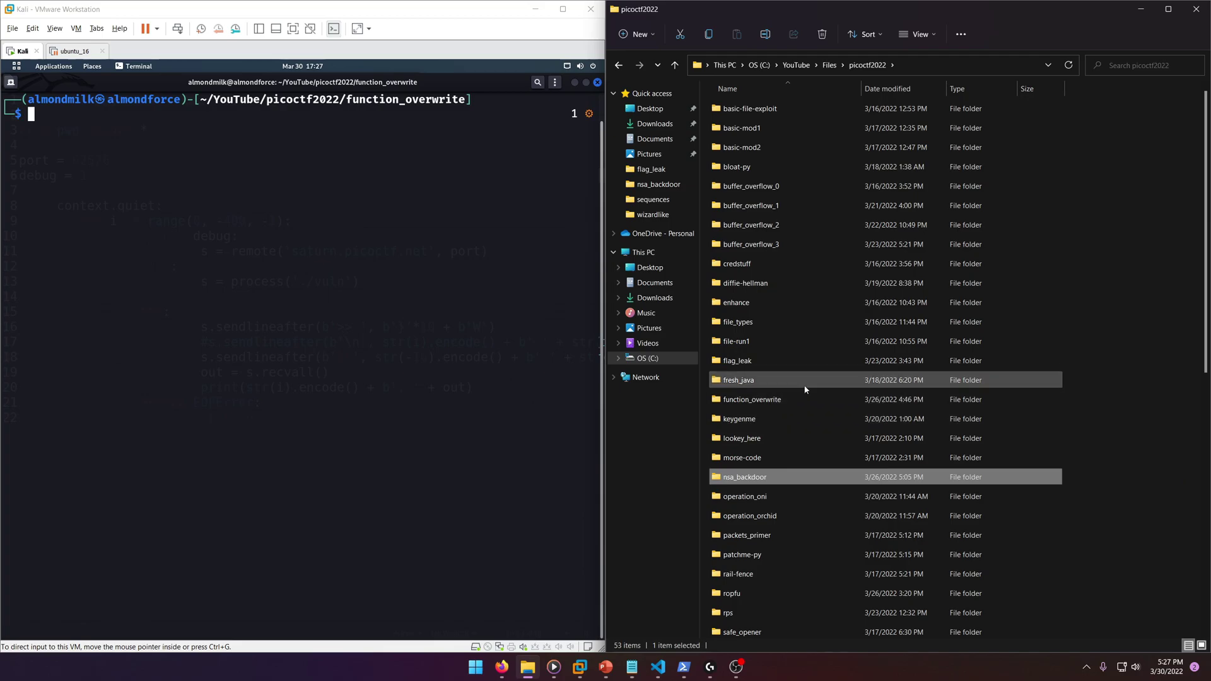
scroll(791, 492, "down", 2)
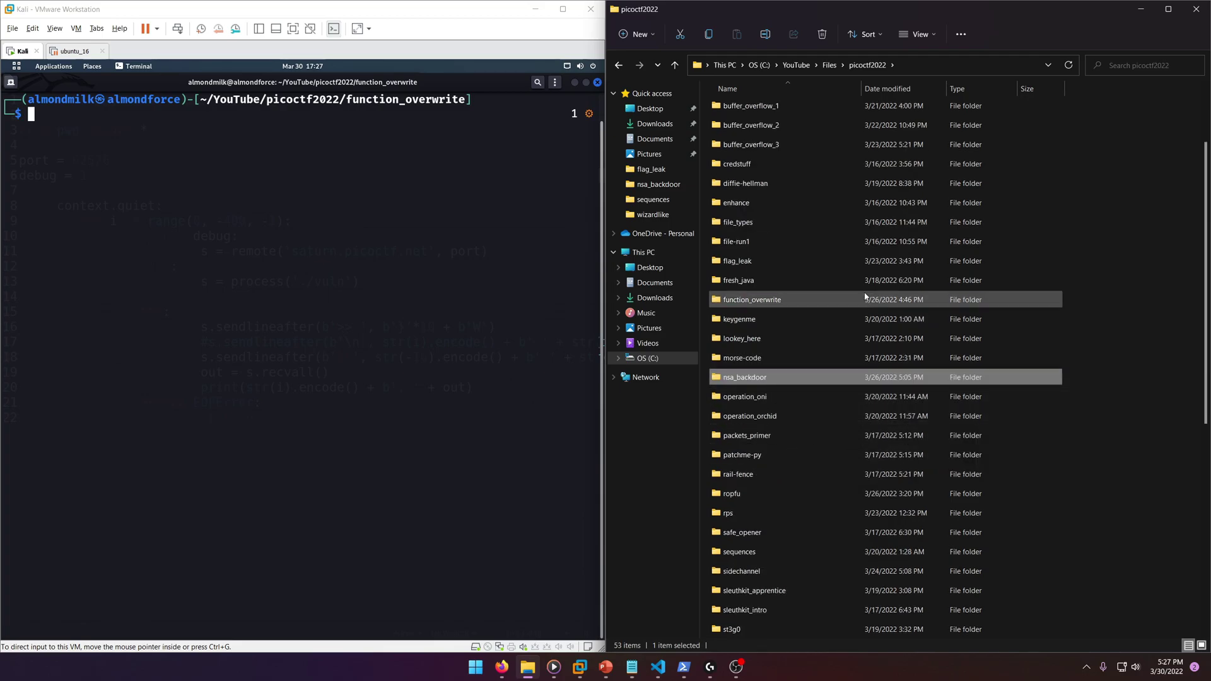
scroll(813, 445, "down", 2)
scroll(825, 452, "down", 1)
scroll(827, 464, "up", 3)
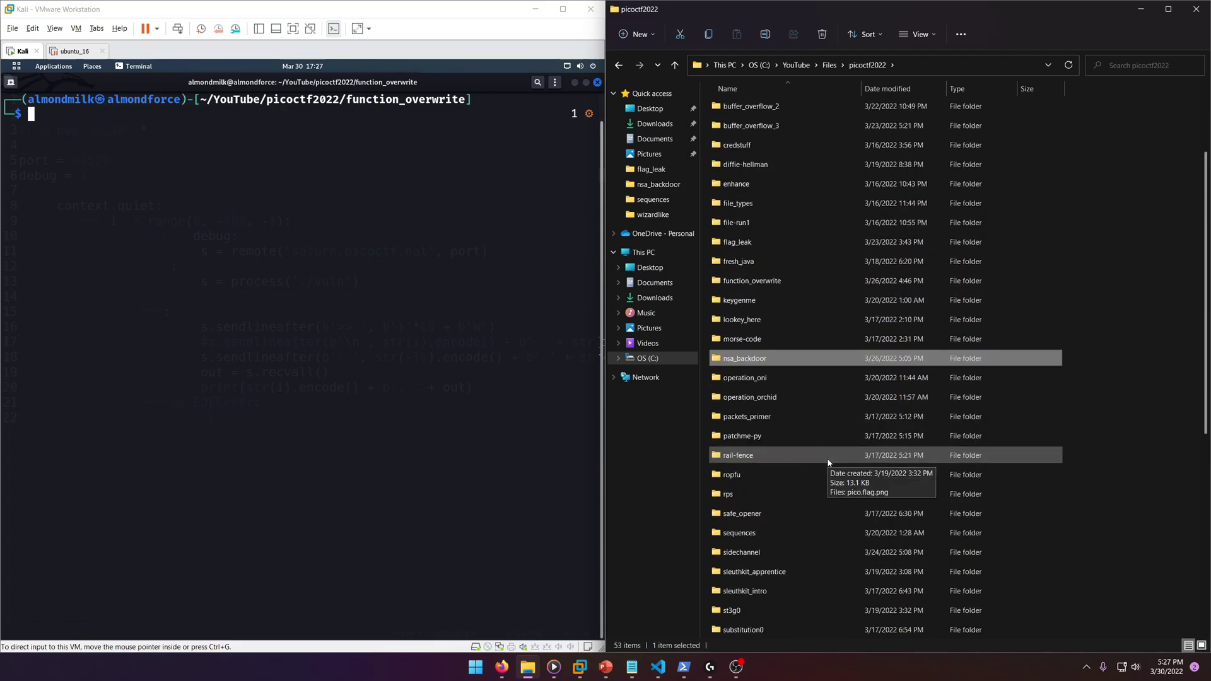
scroll(829, 462, "up", 2)
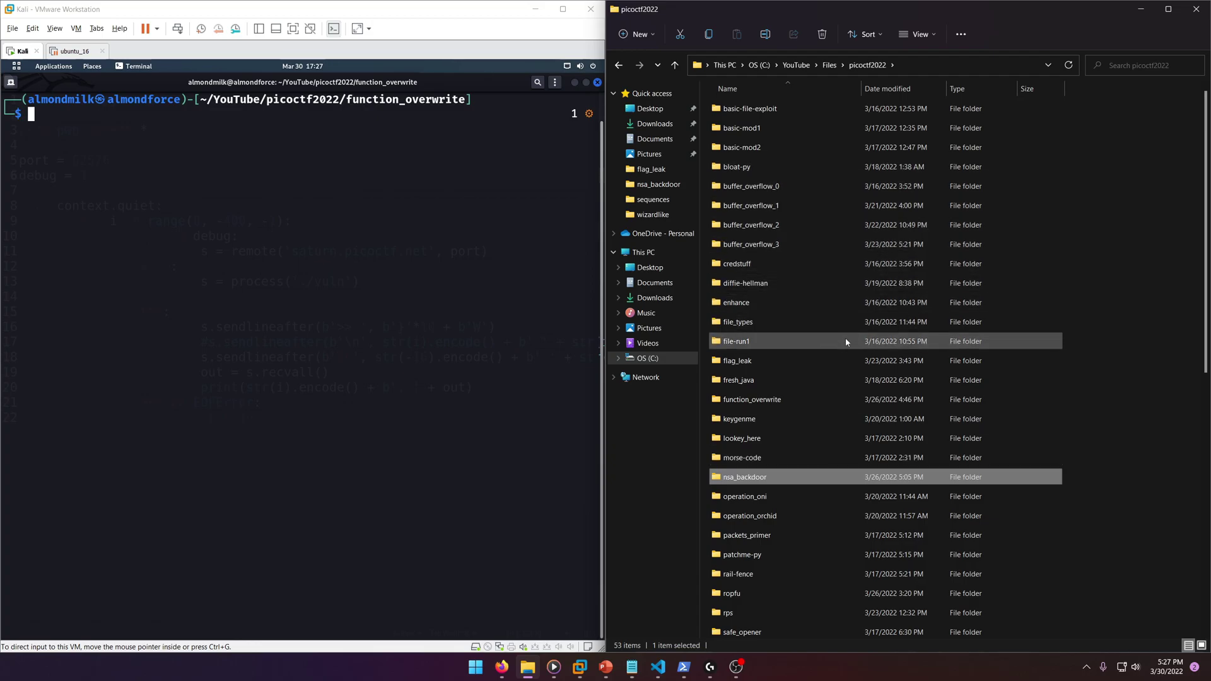
left_click(773, 404)
double_click(772, 404)
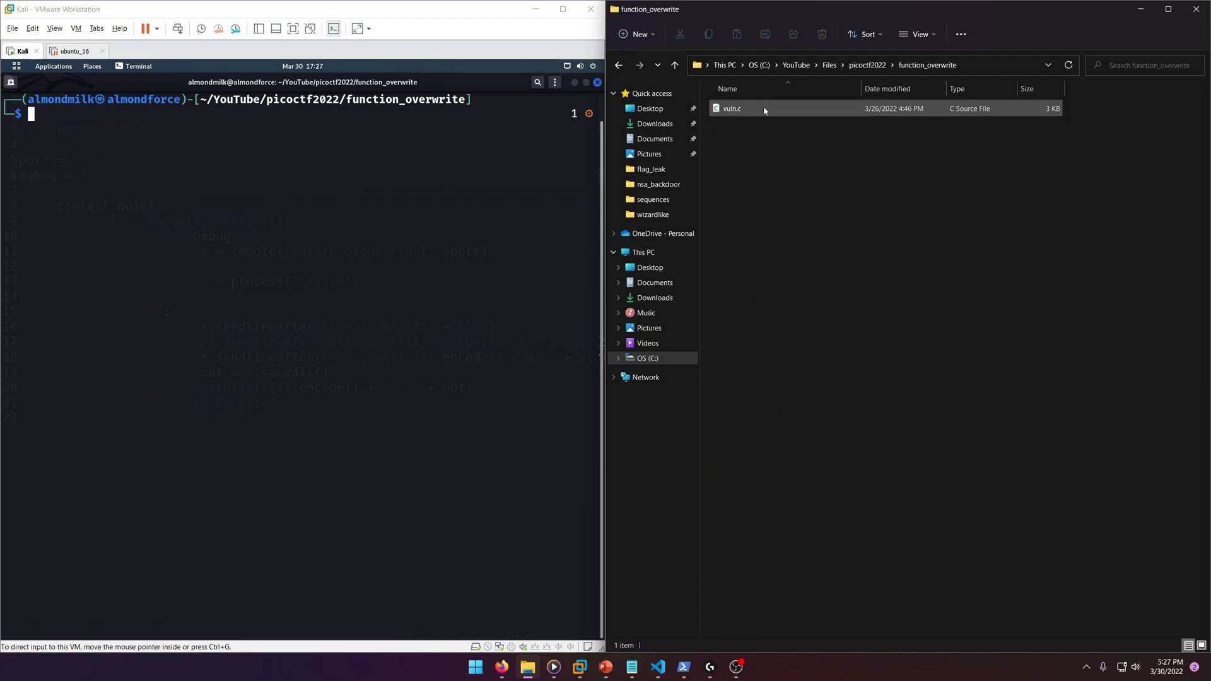
double_click(764, 107)
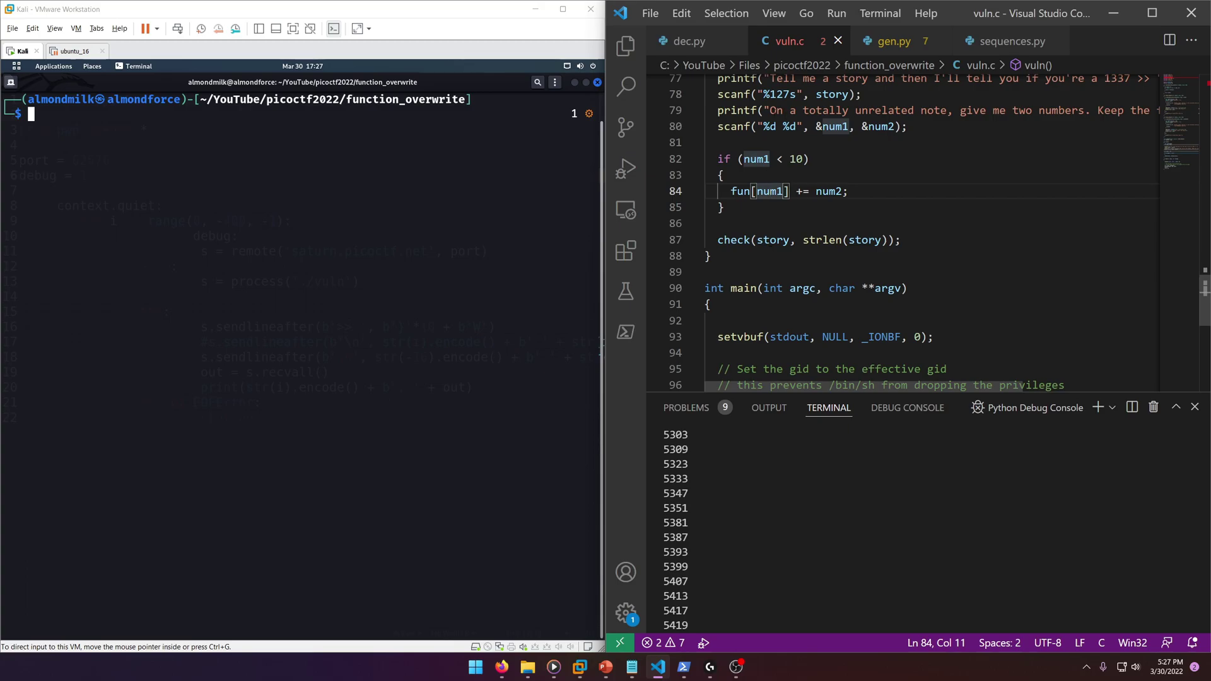
- Close the terminal panel and highlight easy_checker's score condition on line 25
left_click(1194, 407)
scroll(976, 363, "up", 10)
scroll(976, 363, "up", 14)
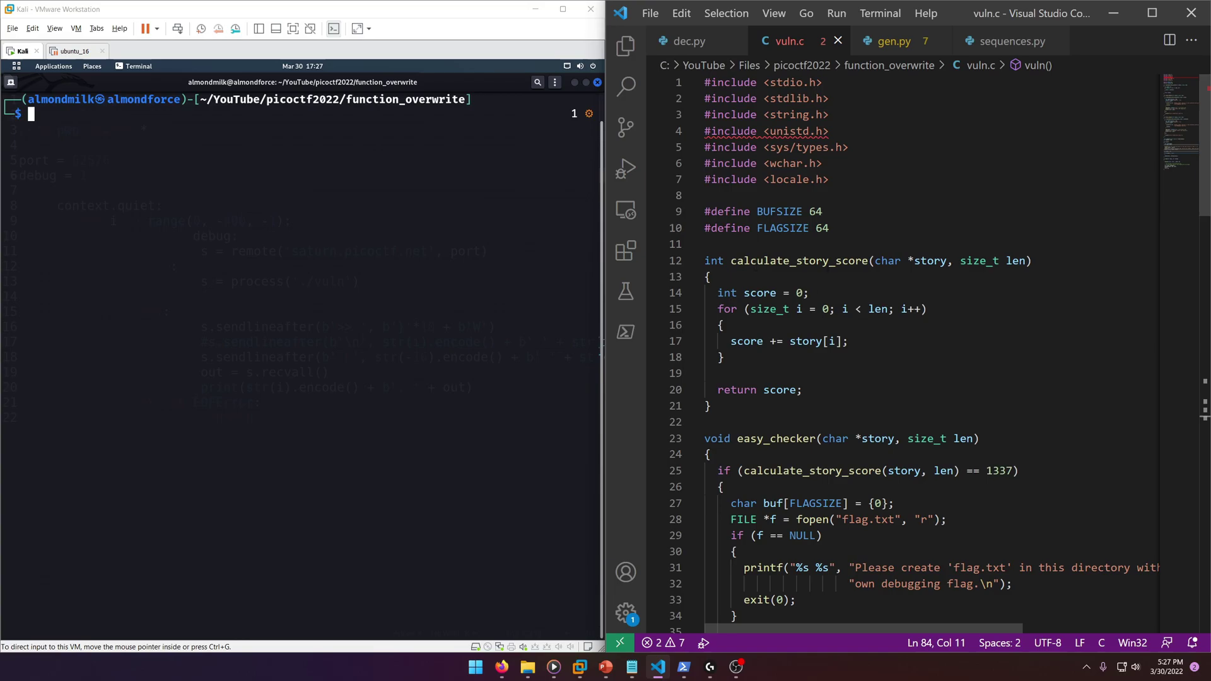
scroll(756, 364, "down", 2)
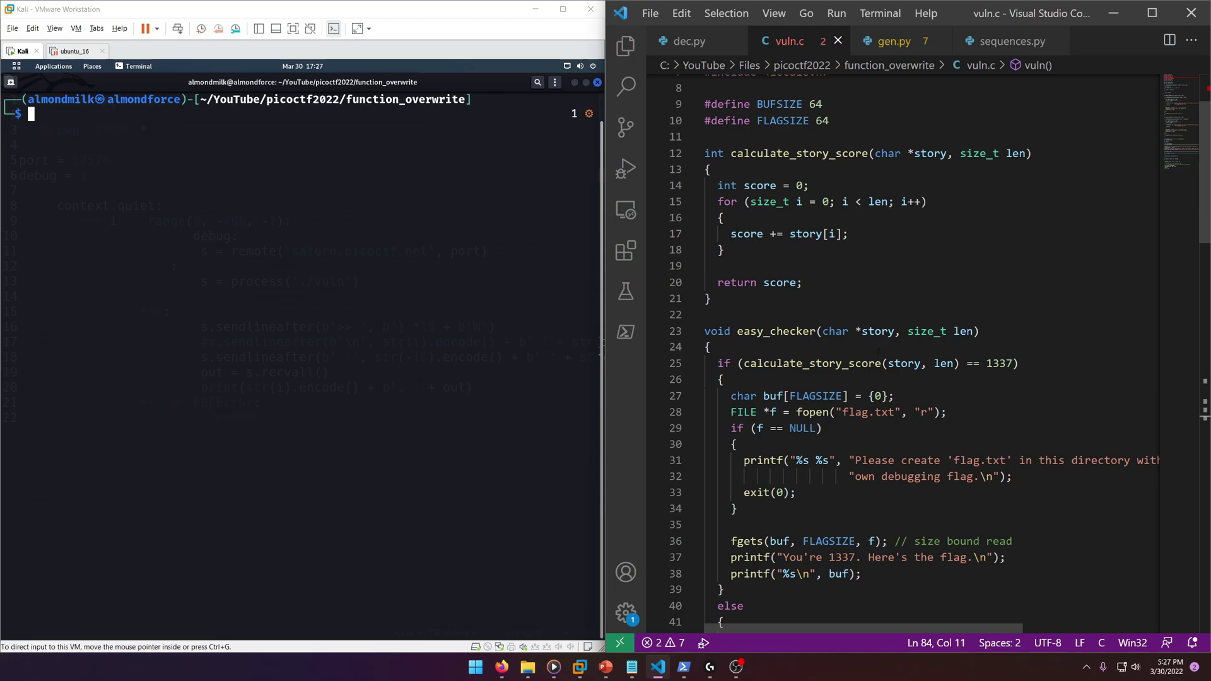
left_click_drag(743, 364, 926, 381)
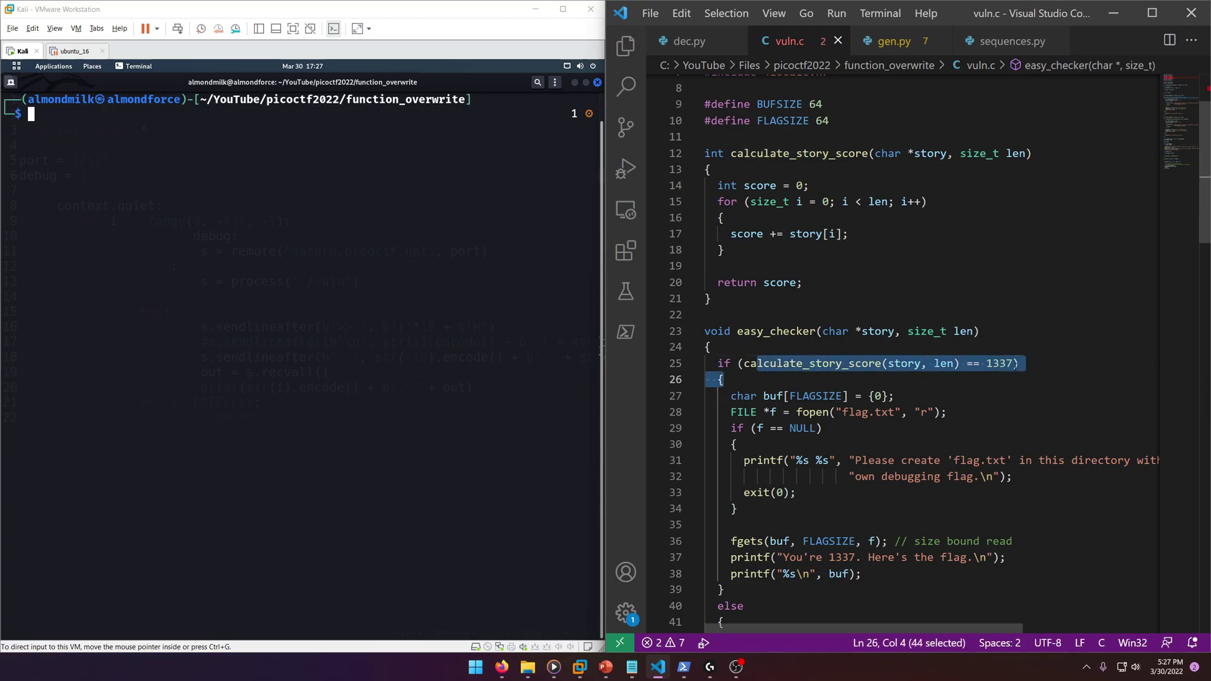
triple_click(851, 363)
scroll(852, 363, "down", 2)
scroll(851, 364, "down", 4)
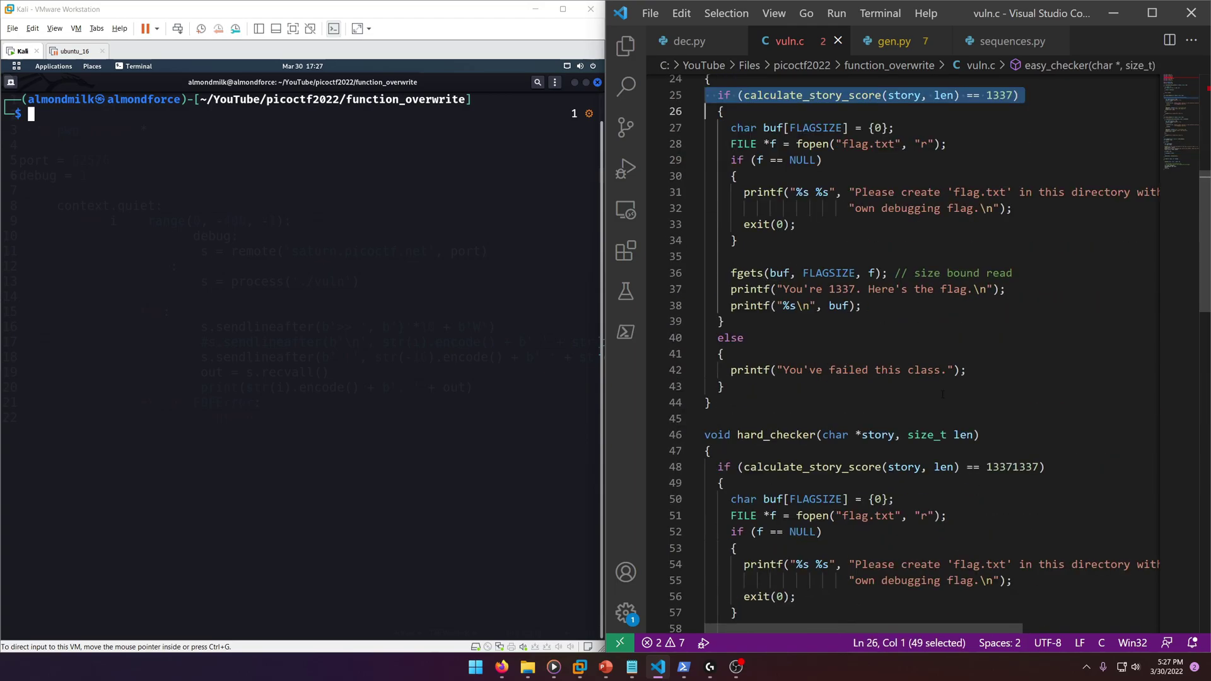
scroll(852, 364, "down", 2)
left_click_drag(737, 327, 711, 344)
scroll(796, 363, "down", 4)
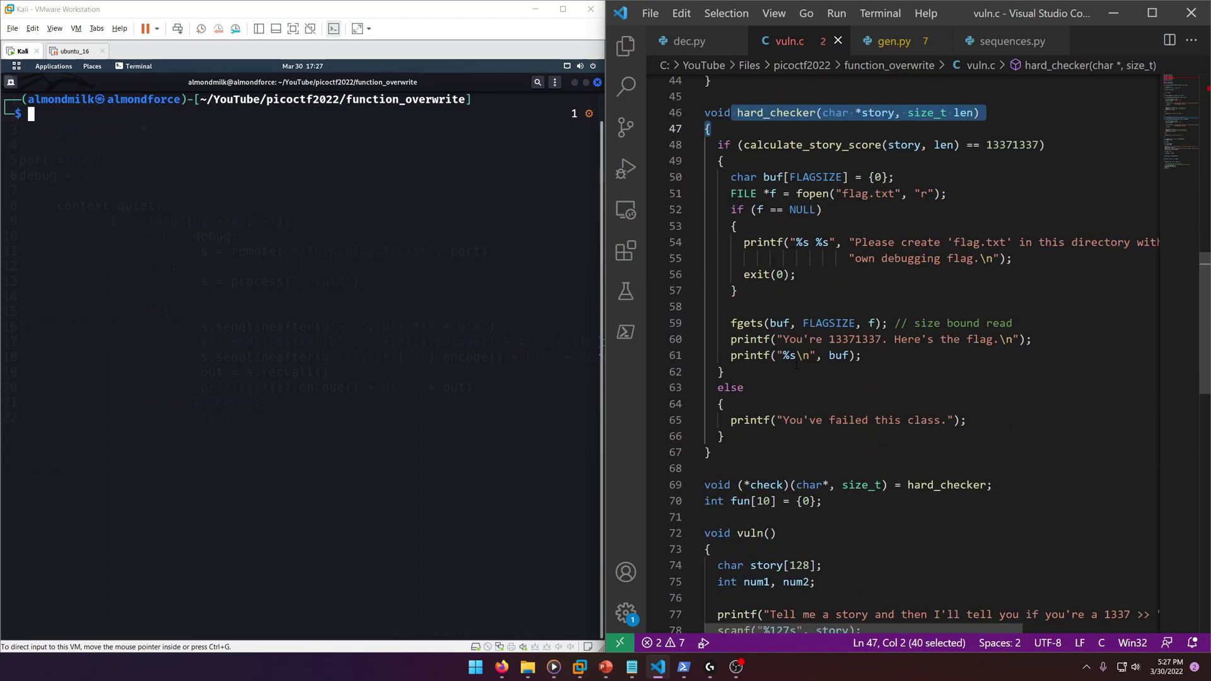
scroll(793, 376, "down", 2)
scroll(793, 375, "up", 4)
scroll(790, 388, "up", 1)
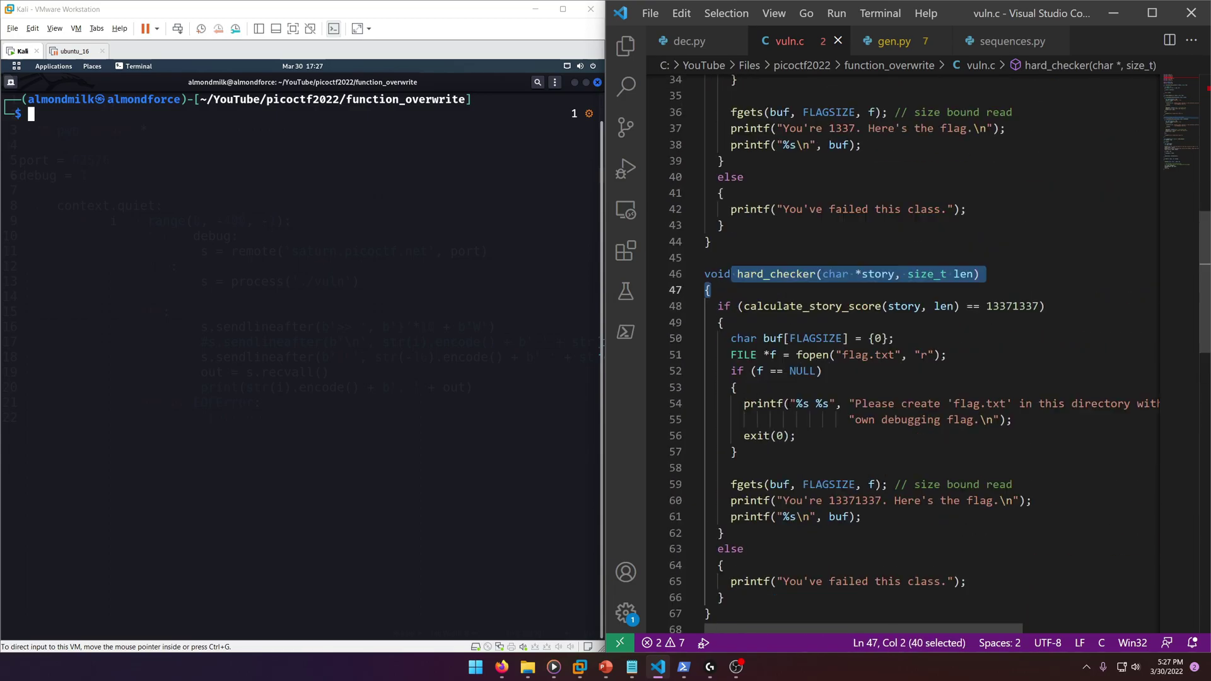
scroll(788, 404, "up", 3)
scroll(1000, 388, "down", 3)
- Highlight hard_checker's required score 13371337 and the flag.txt opening lines
left_click(775, 296)
double_click(1014, 306)
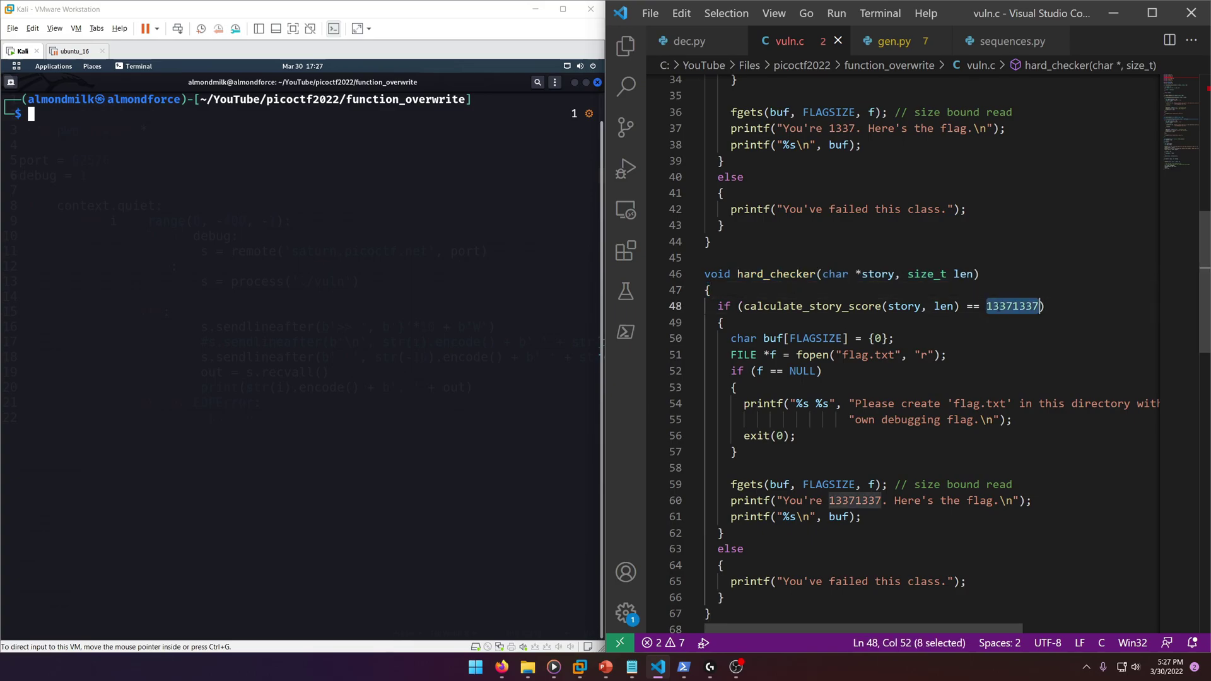
scroll(924, 327, "up", 4)
scroll(946, 283, "up", 2)
scroll(993, 189, "down", 2)
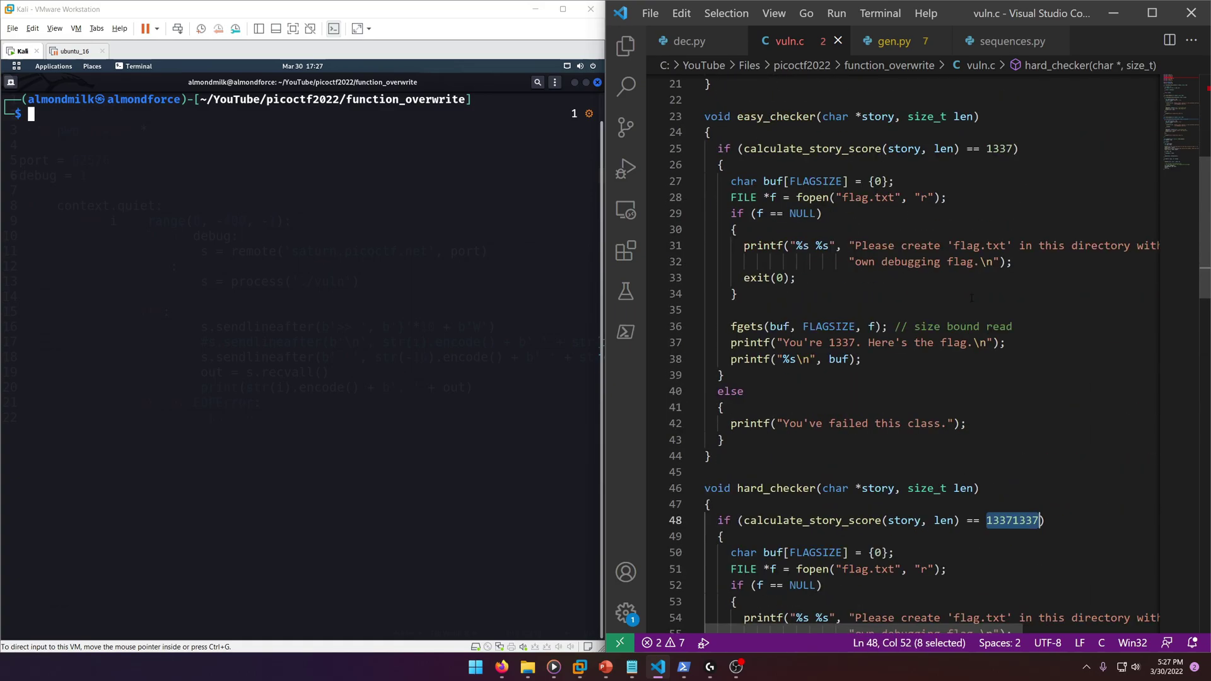
scroll(1021, 144, "down", 1)
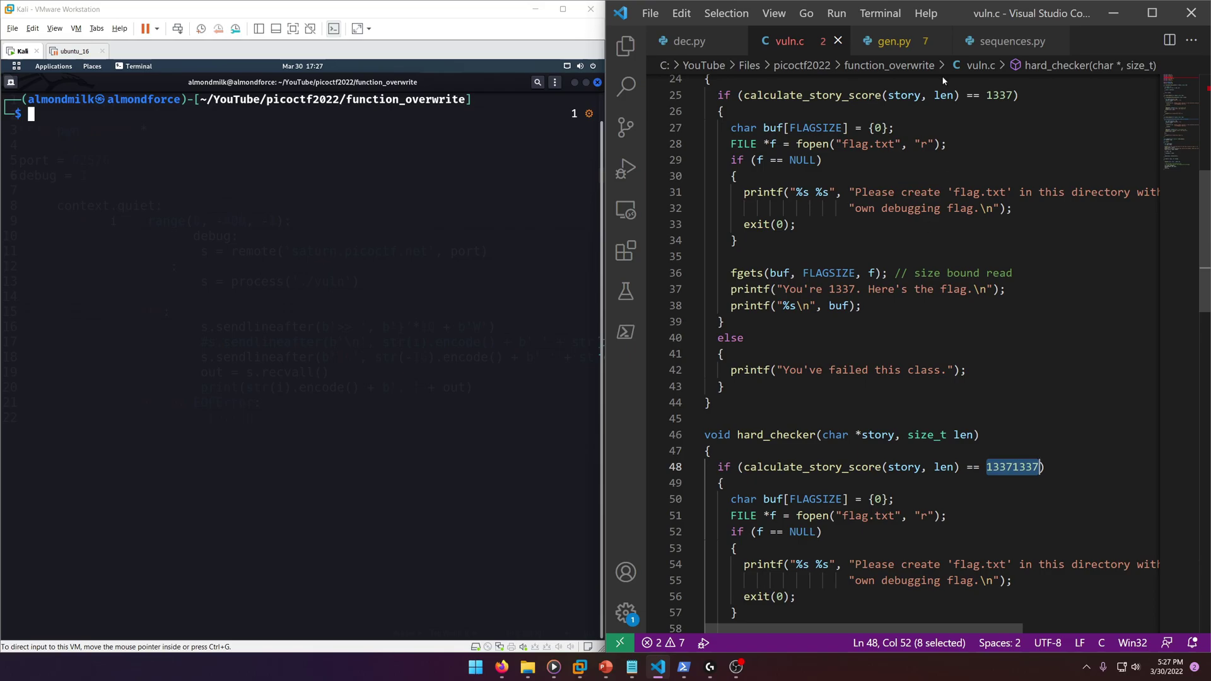
scroll(943, 80, "up", 2)
scroll(944, 80, "up", 1)
scroll(944, 80, "down", 3)
scroll(909, 350, "up", 2)
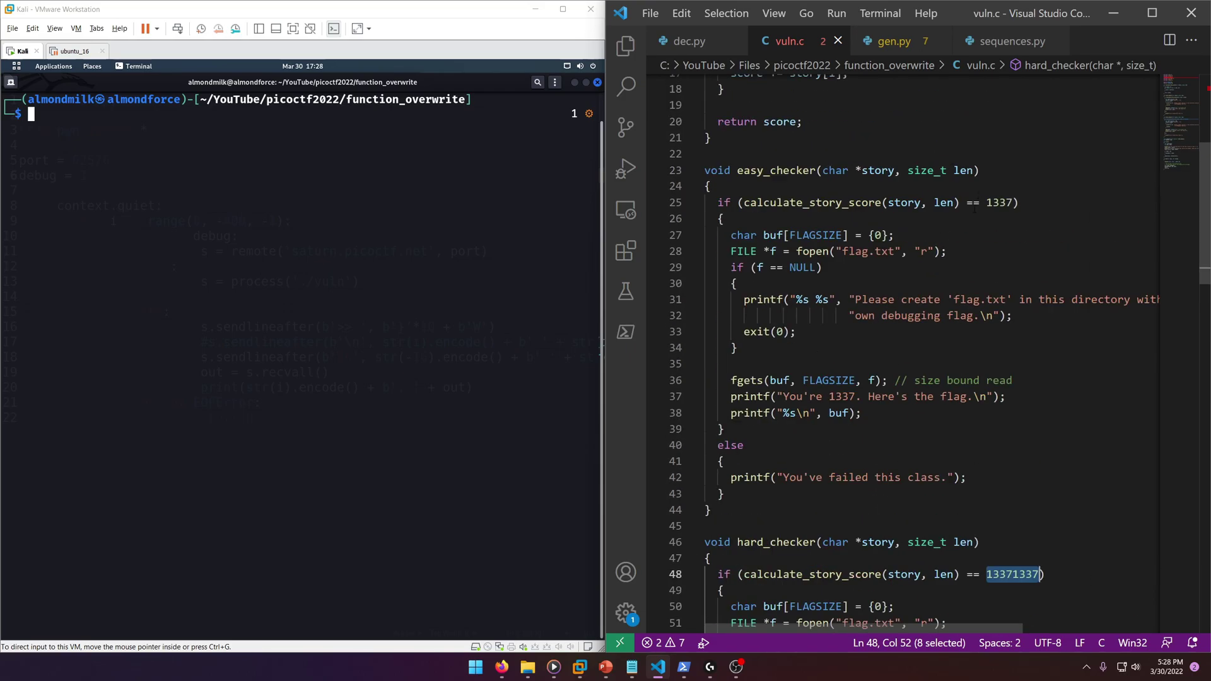
left_click_drag(966, 202, 1004, 202)
scroll(1004, 203, "down", 1)
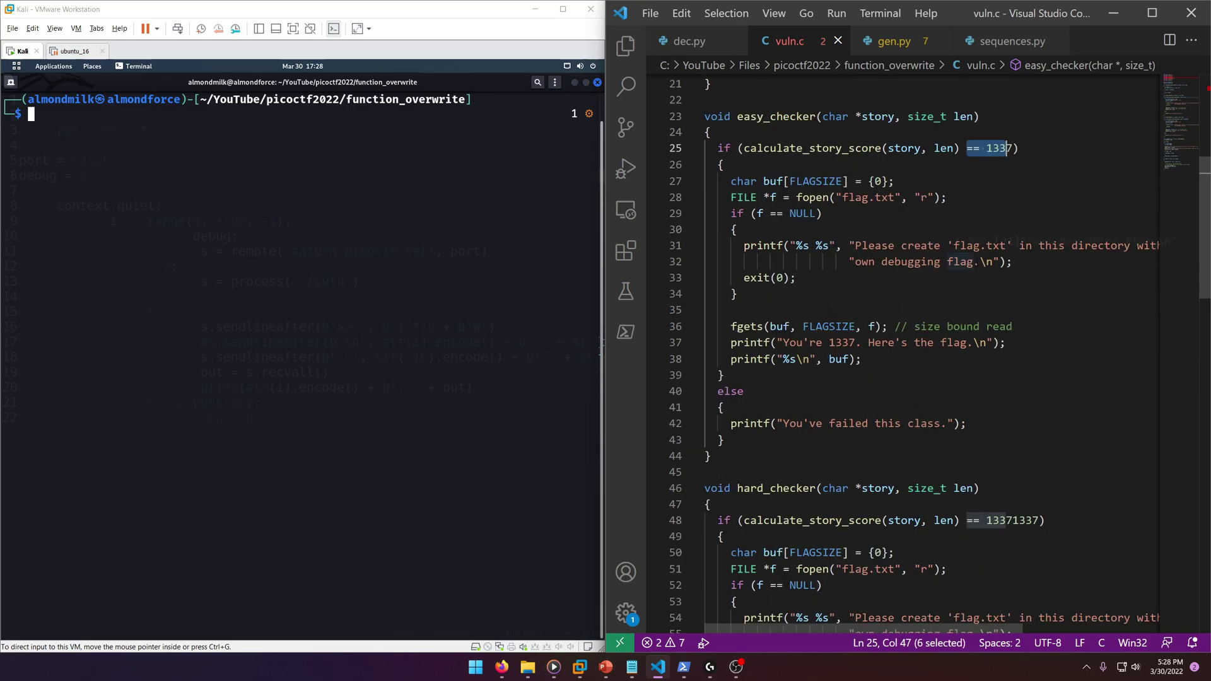
left_click(986, 148)
left_click(1004, 536)
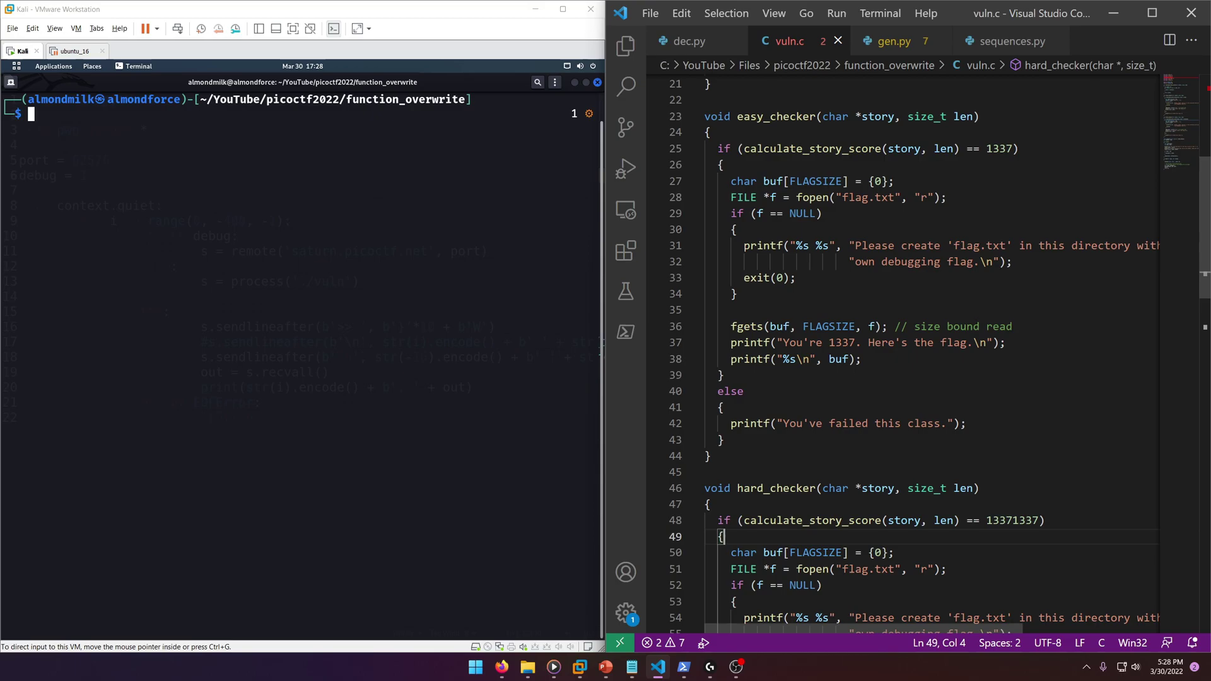
left_click_drag(843, 198, 824, 214)
left_click_drag(842, 569, 895, 569)
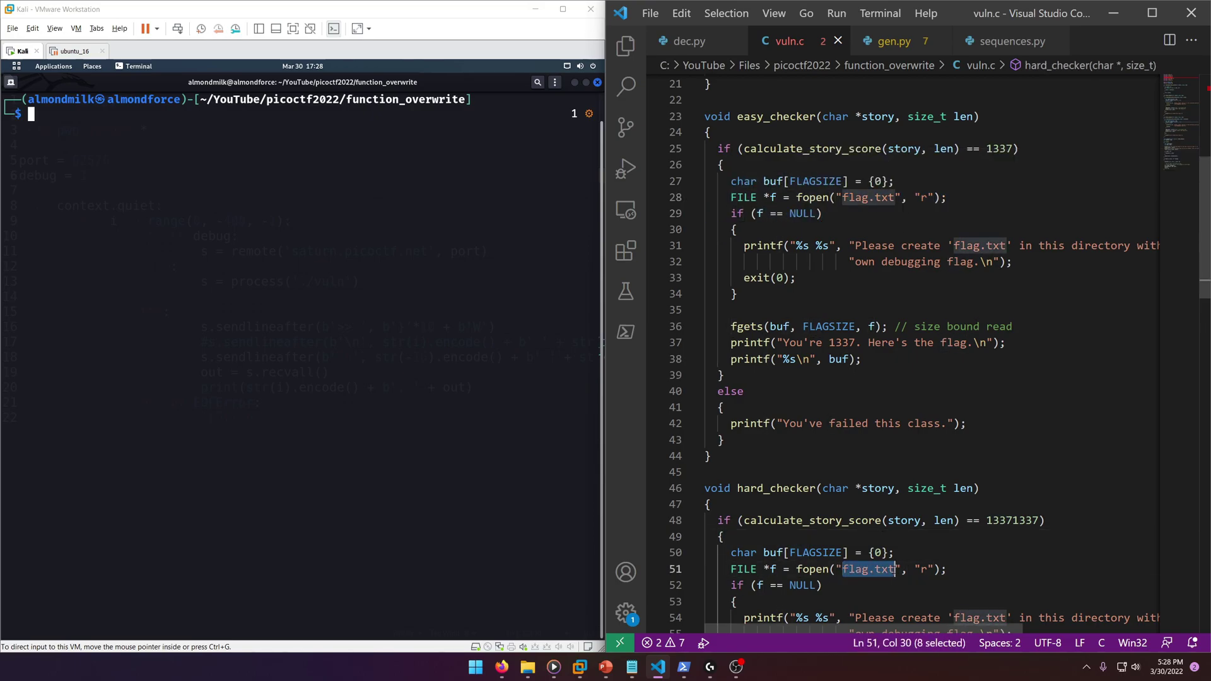
scroll(840, 442, "up", 1)
scroll(831, 351, "down", 1)
scroll(845, 374, "down", 7)
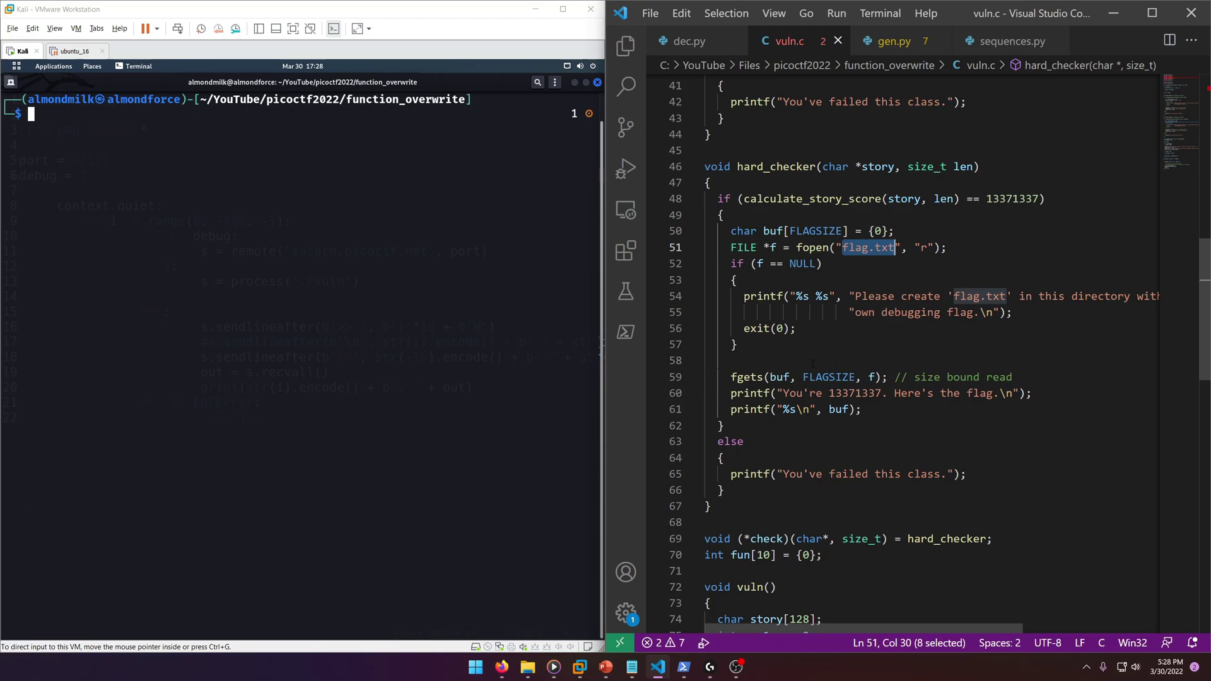
scroll(812, 363, "down", 3)
scroll(812, 362, "down", 2)
left_click_drag(738, 270, 823, 287)
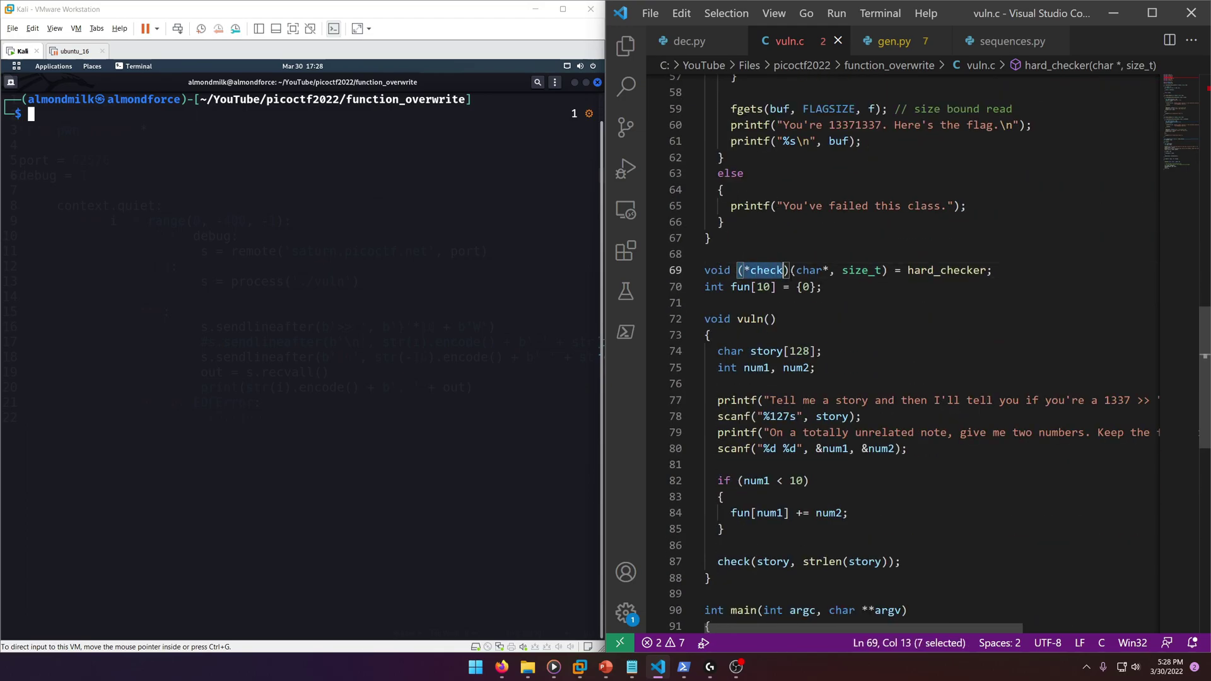
scroll(879, 290, "down", 1)
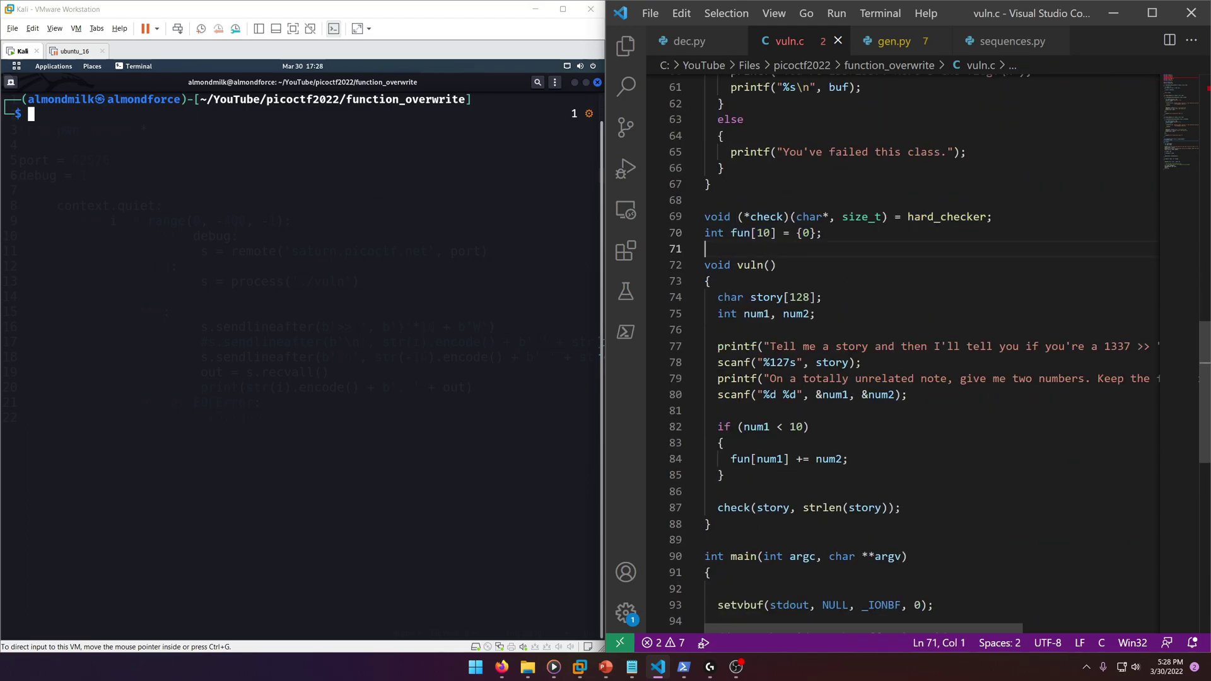
left_click_drag(731, 233, 803, 234)
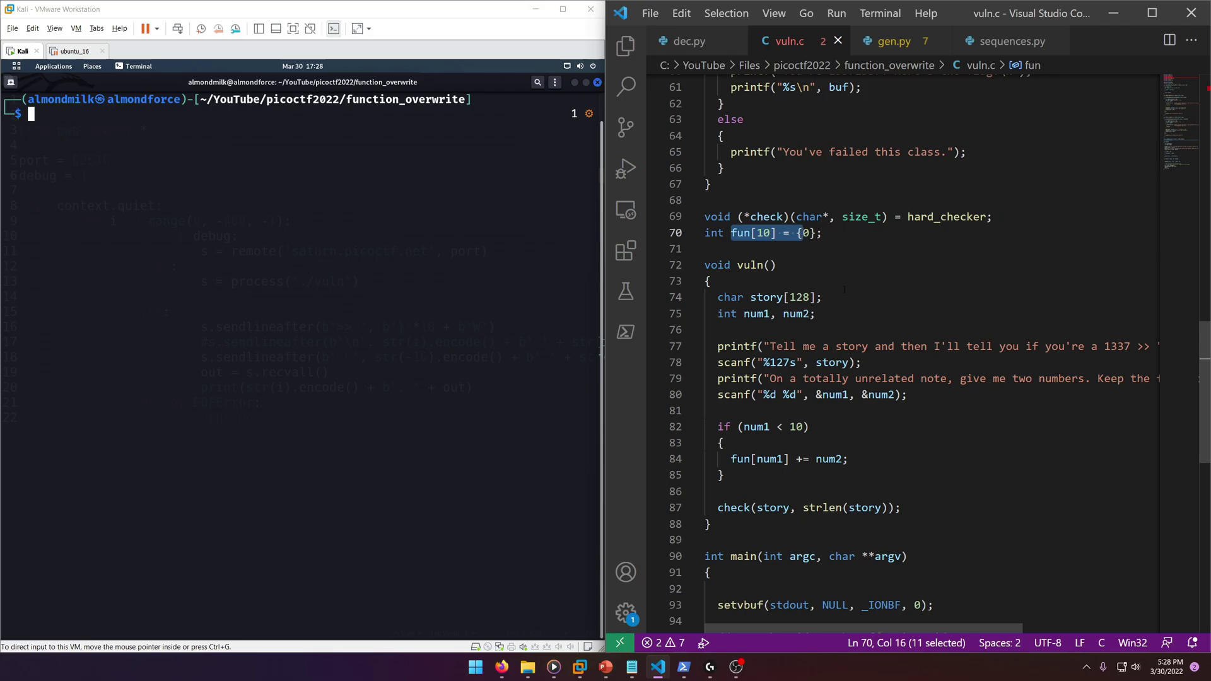
scroll(813, 282, "down", 2)
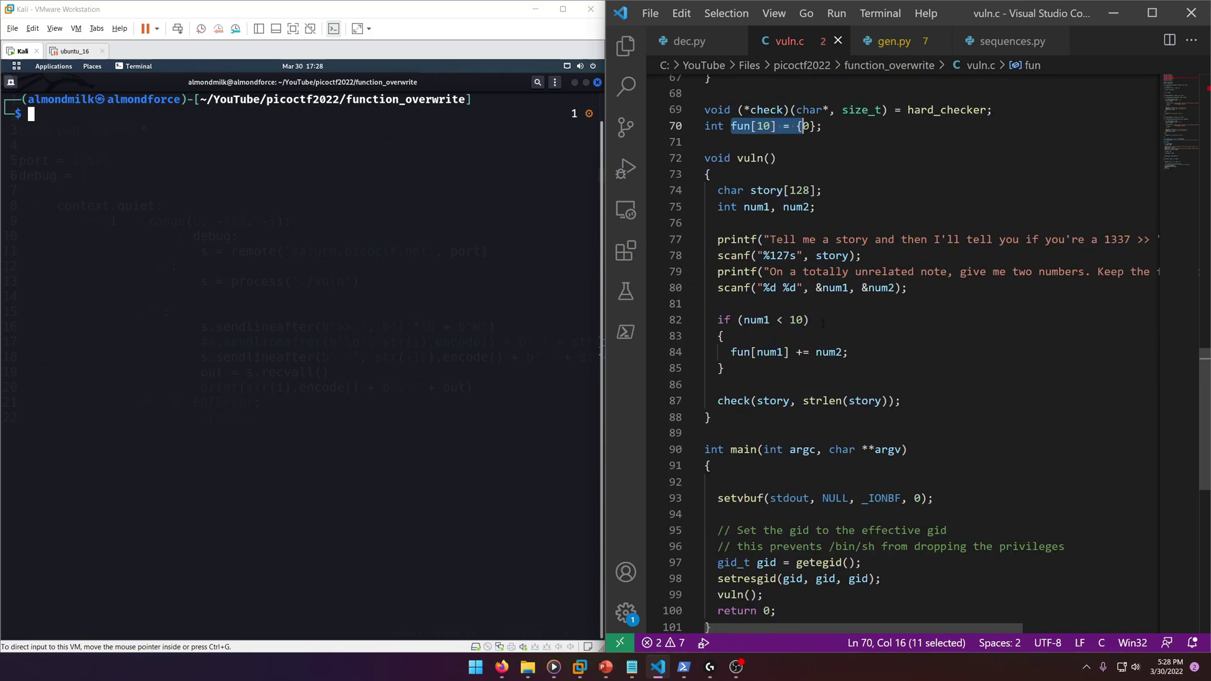
scroll(909, 351, "down", 1)
scroll(908, 350, "down", 5)
scroll(908, 350, "up", 5)
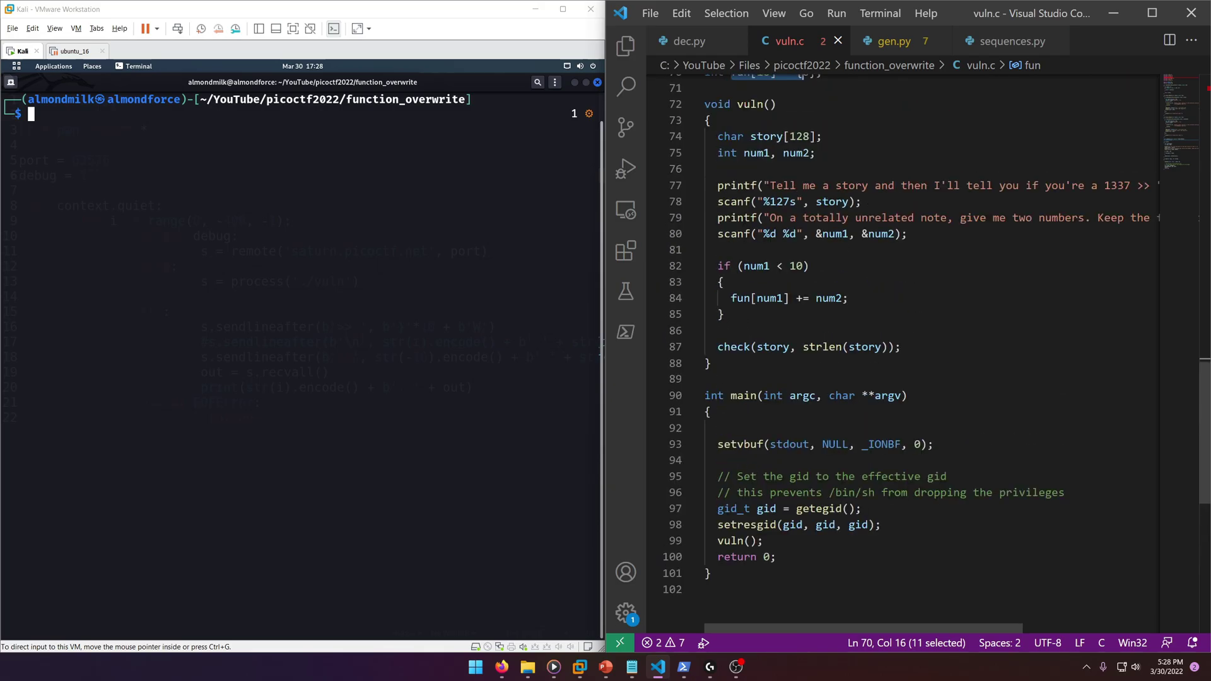
scroll(909, 350, "up", 1)
scroll(909, 350, "down", 1)
scroll(765, 428, "up", 1)
scroll(771, 492, "down", 1)
scroll(1058, 225, "up", 1)
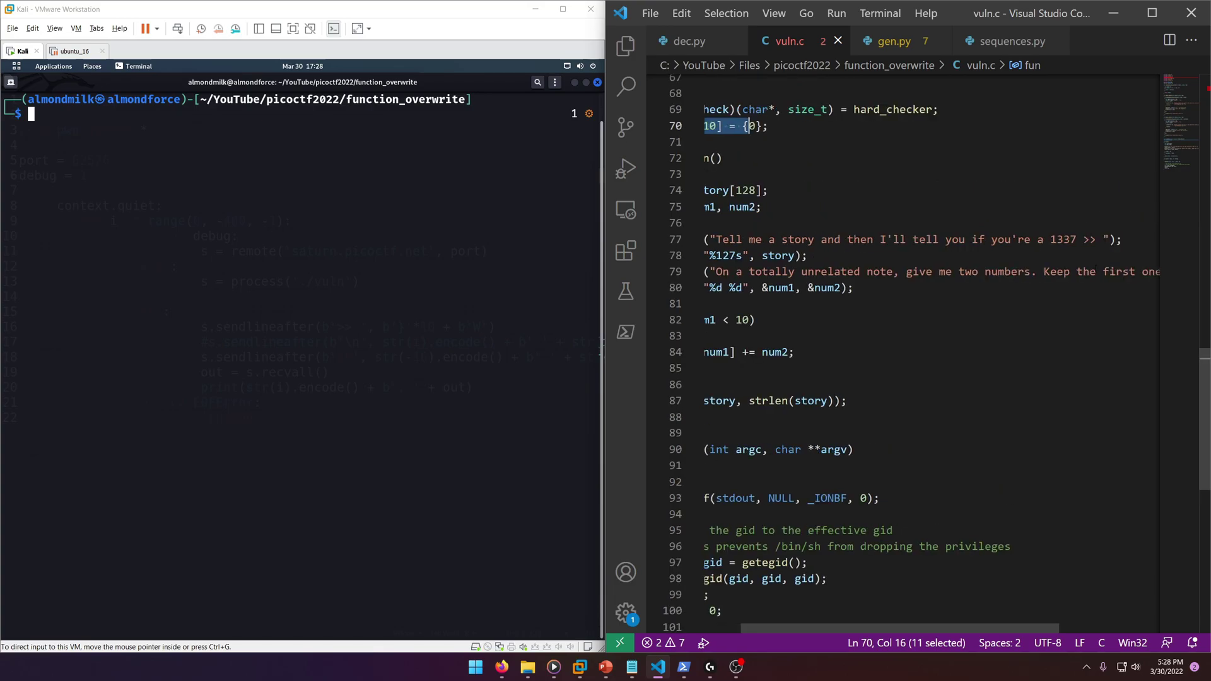
scroll(1070, 246, "right", 5)
scroll(1081, 263, "left", 3)
scroll(1079, 264, "left", 2)
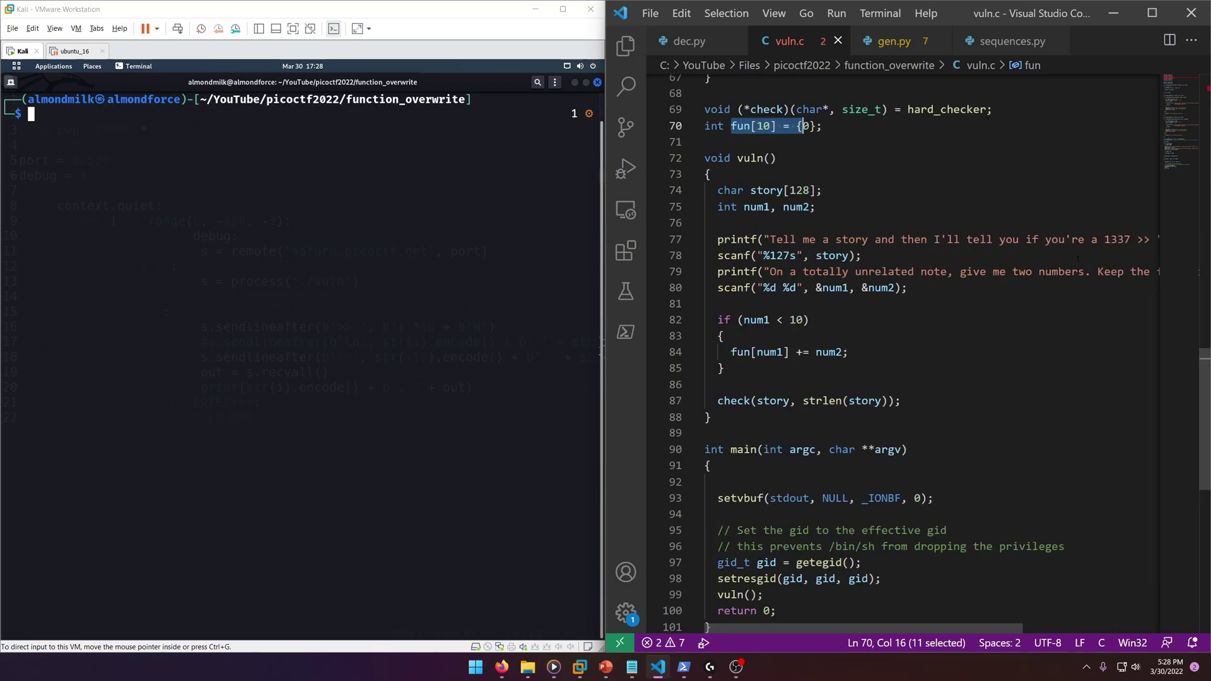
scroll(1053, 256, "up", 6)
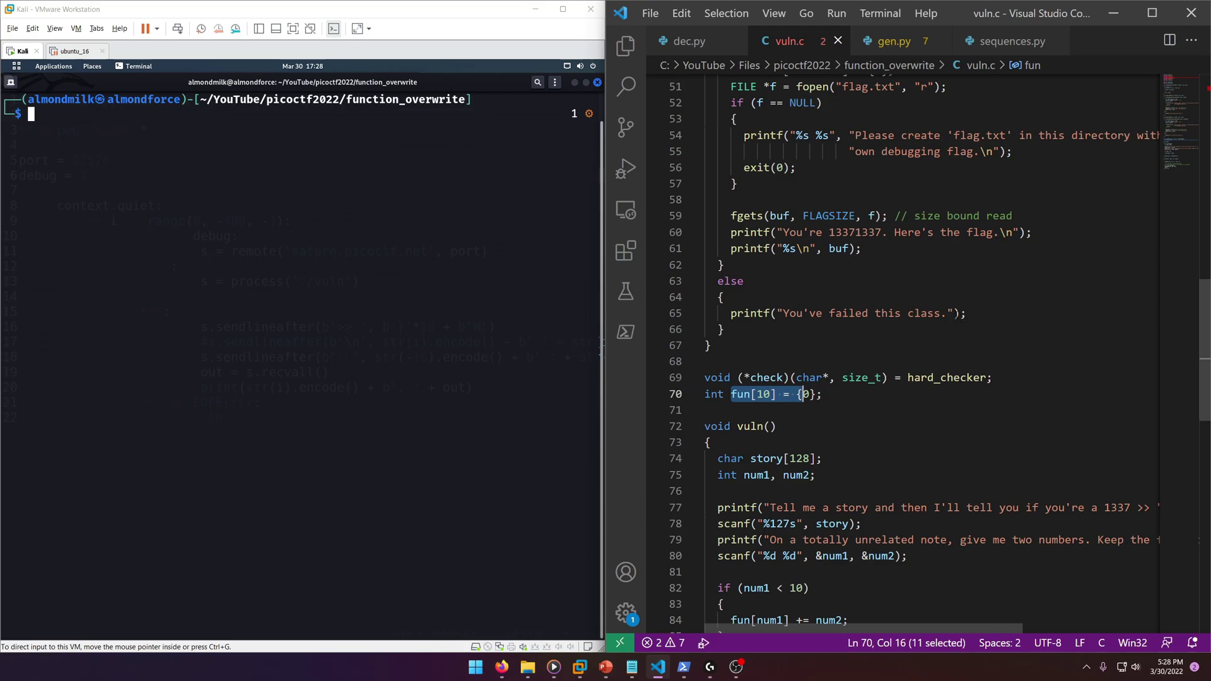
scroll(1053, 256, "up", 3)
scroll(1053, 257, "up", 2)
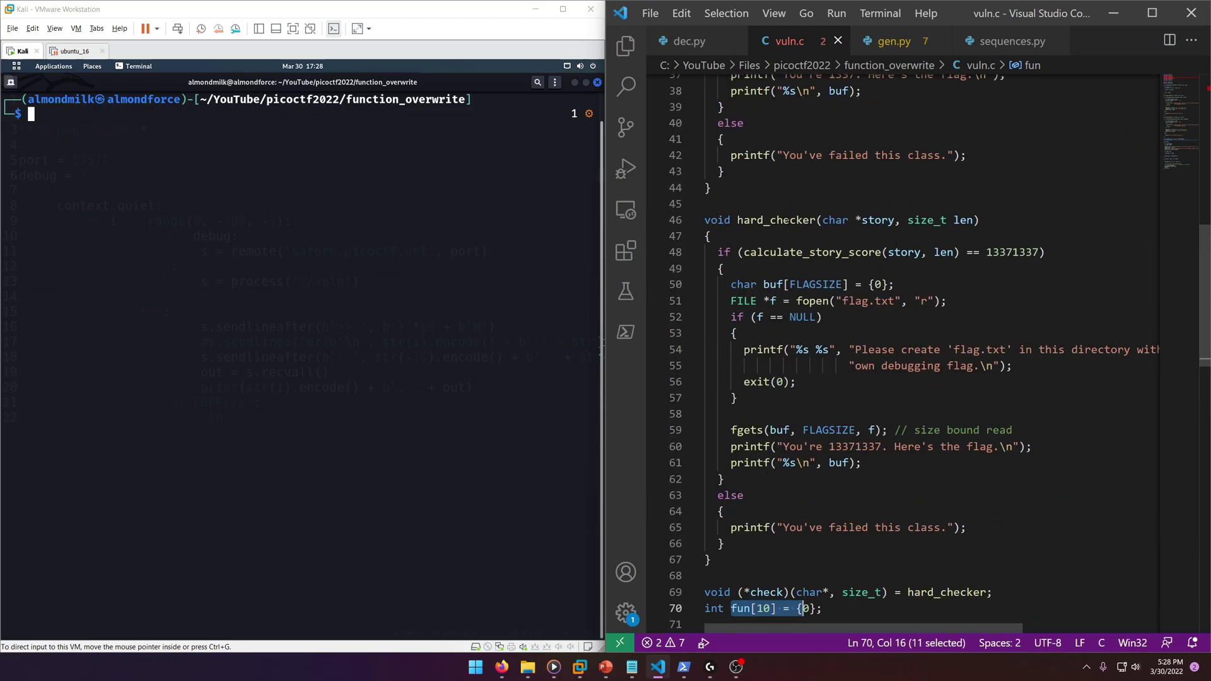
left_click_drag(737, 220, 985, 220)
double_click(1014, 252)
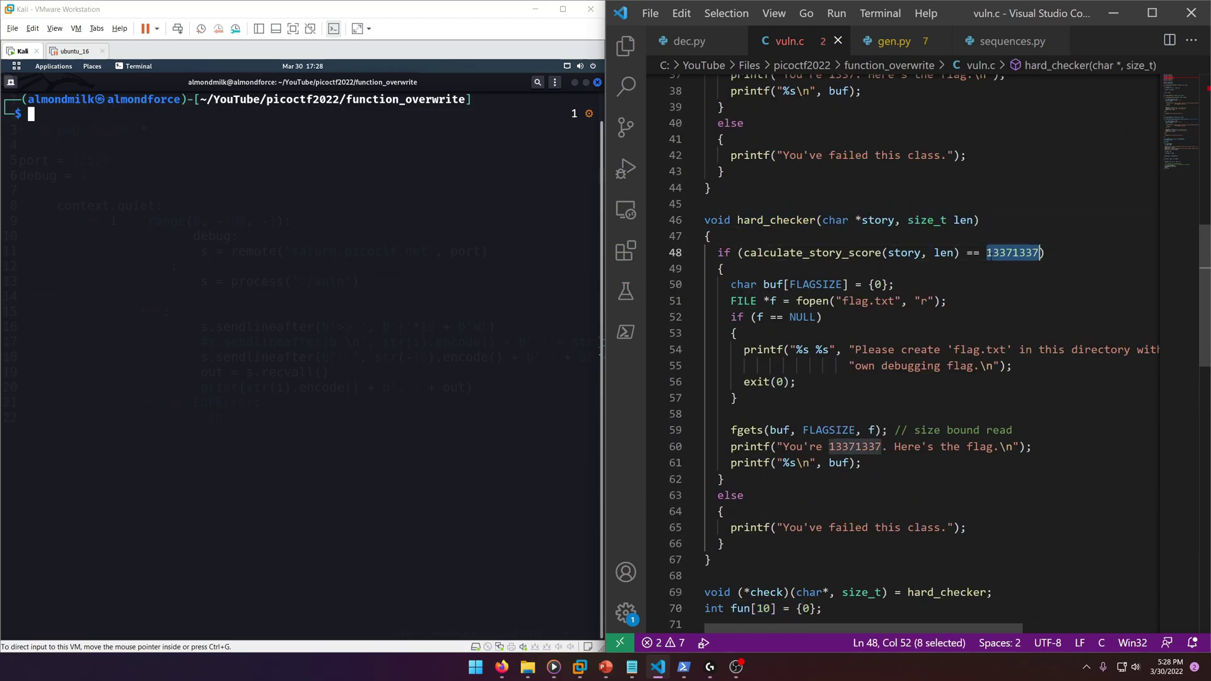
scroll(946, 328, "down", 4)
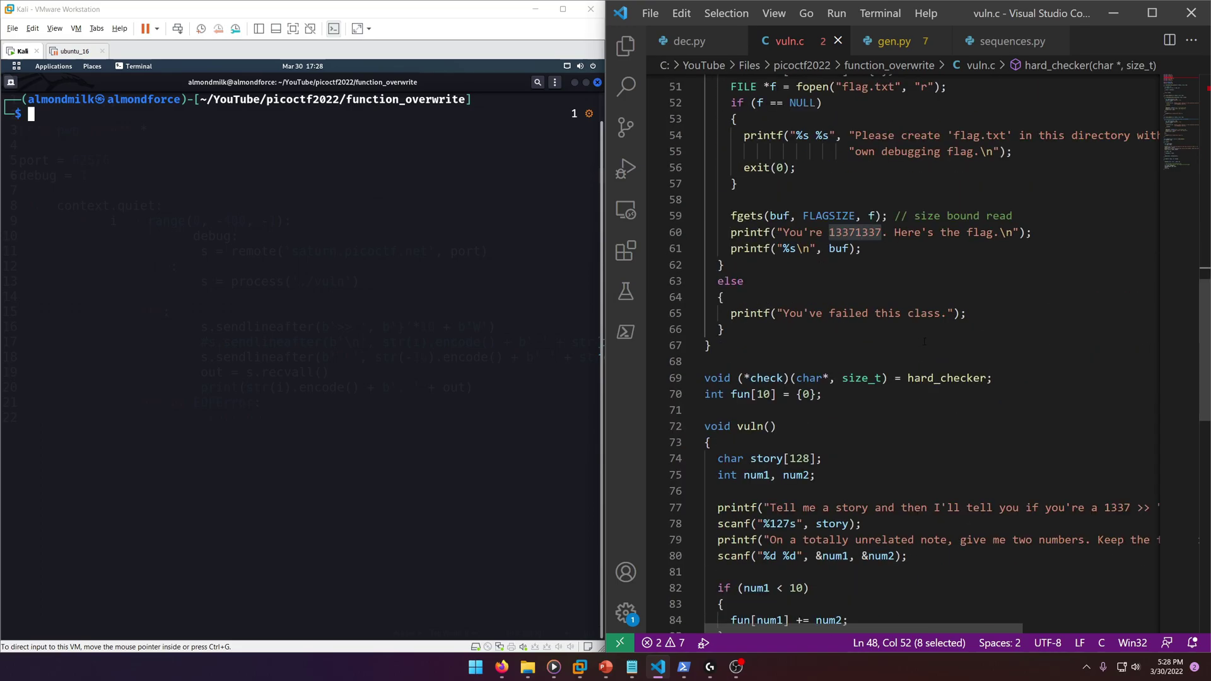
scroll(925, 342, "down", 2)
double_click(800, 352)
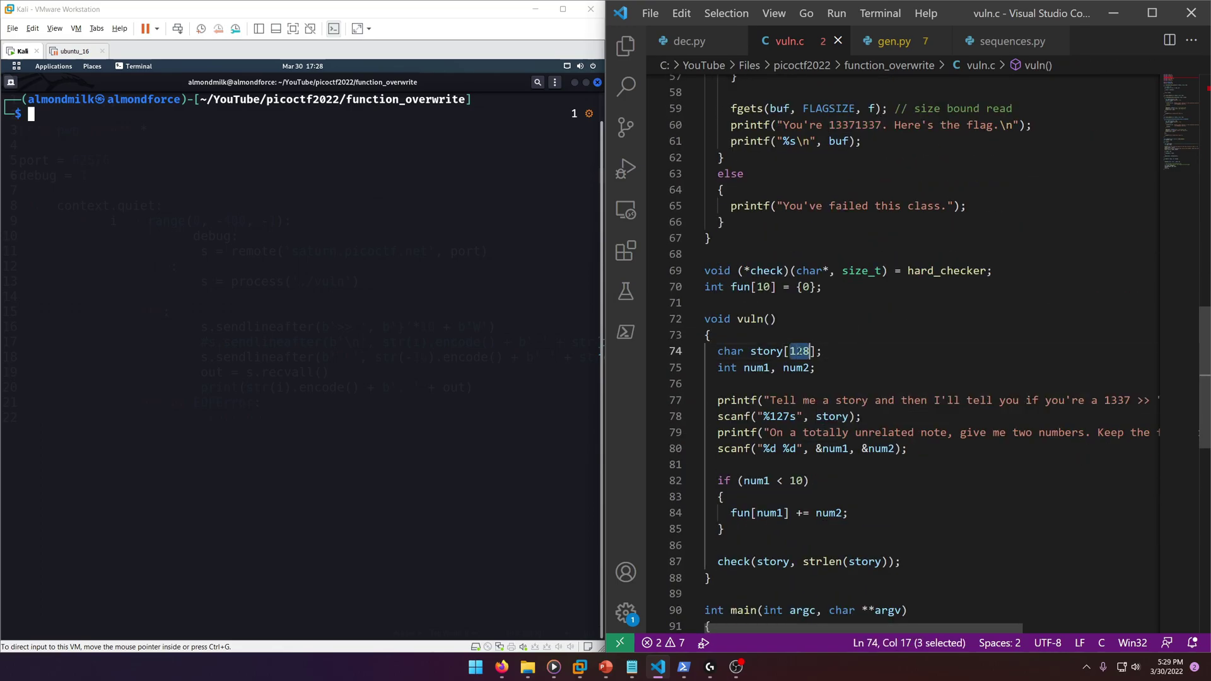
scroll(816, 434, "down", 1)
scroll(816, 435, "down", 1)
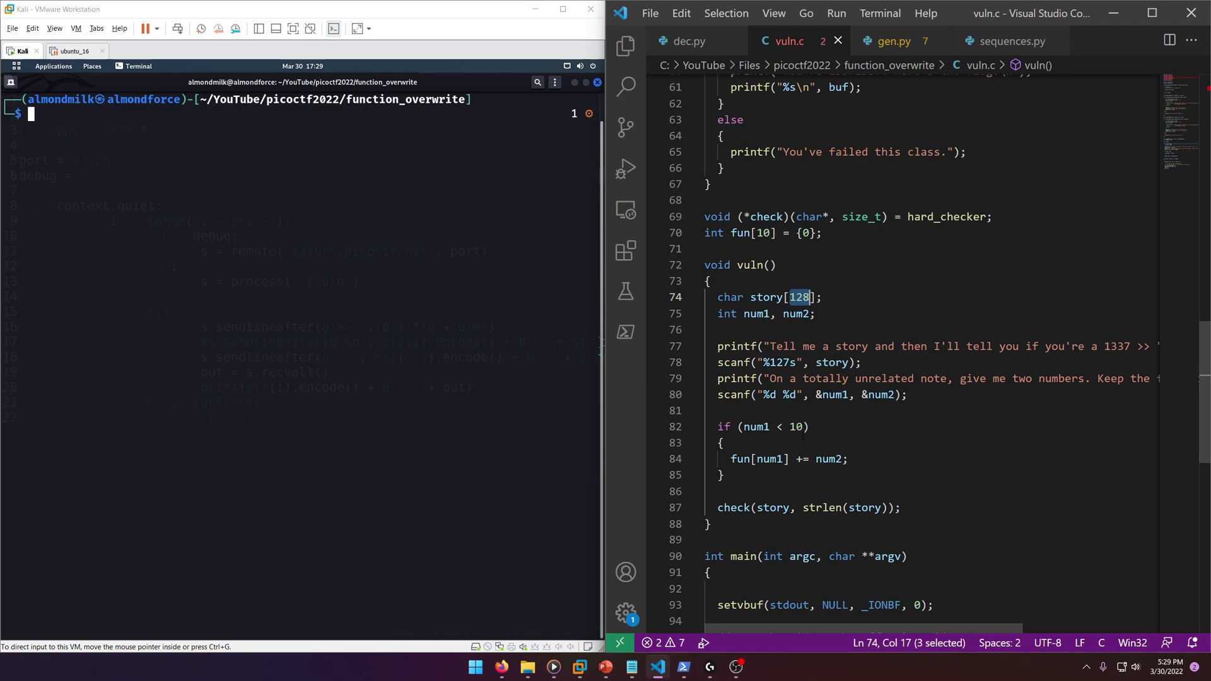
scroll(805, 434, "up", 1)
scroll(804, 434, "up", 5)
scroll(805, 433, "up", 2)
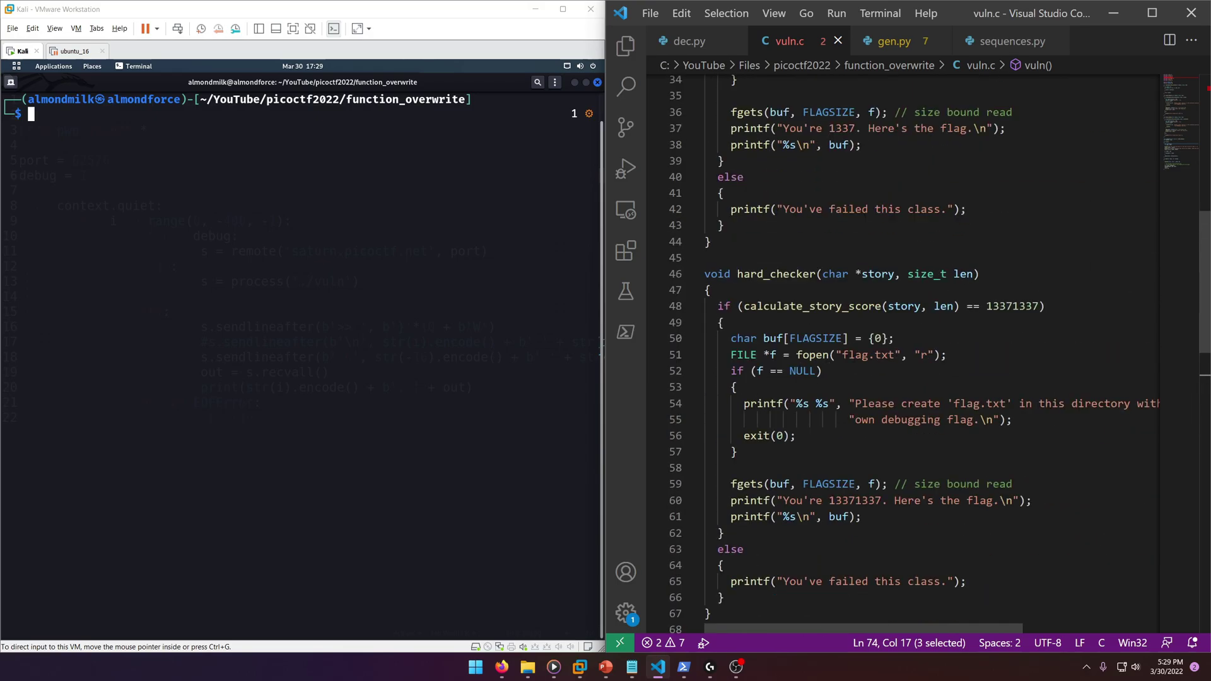
mouse_move(653, 403)
left_click_drag(750, 306, 853, 327)
scroll(852, 331, "up", 2)
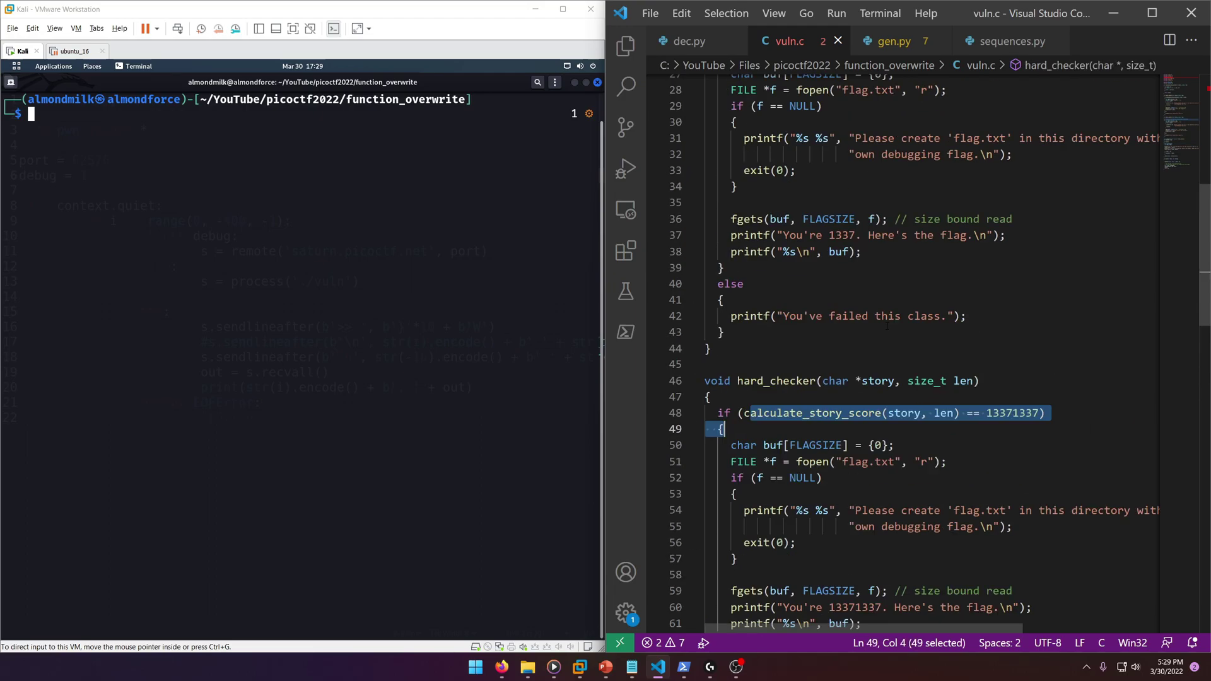
scroll(852, 331, "up", 5)
scroll(853, 331, "up", 4)
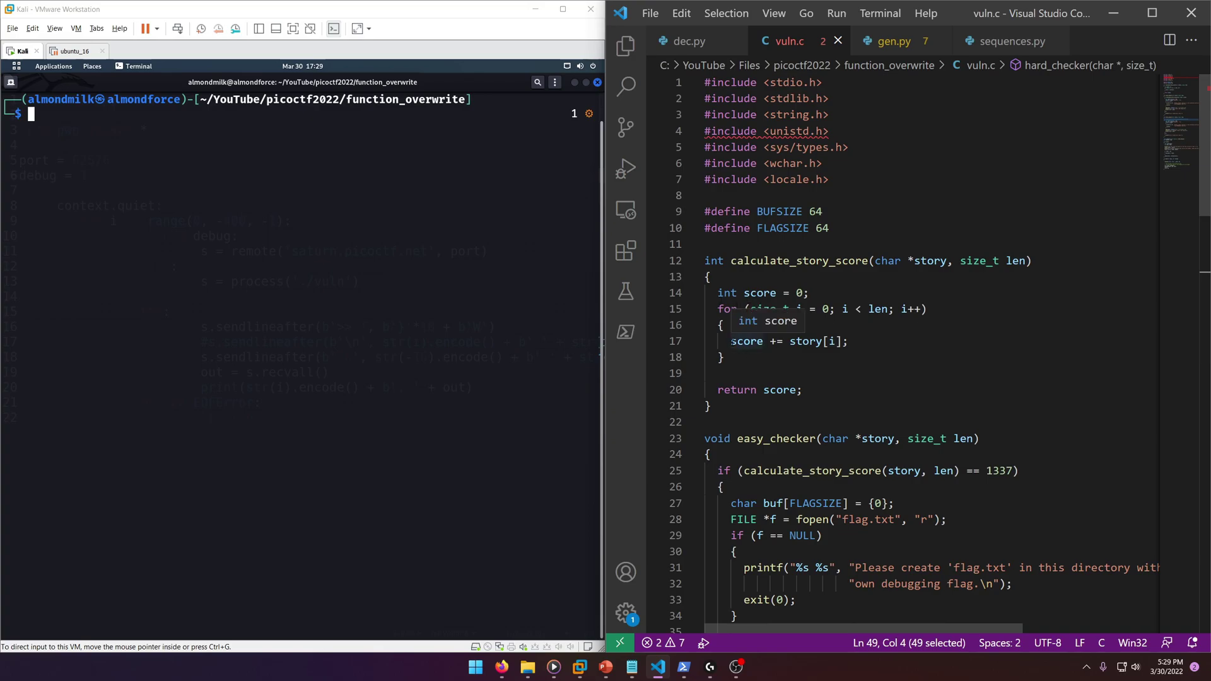
left_click_drag(731, 340, 789, 341)
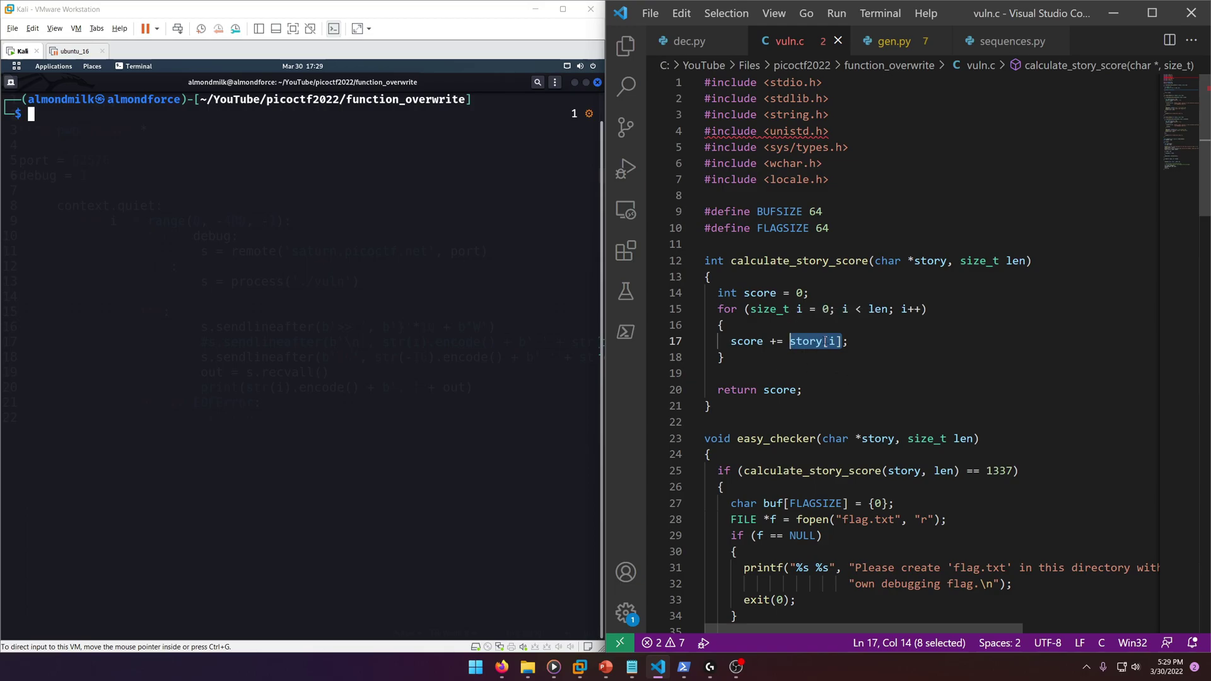
scroll(909, 351, "down", 2)
left_click_drag(988, 364, 1014, 364)
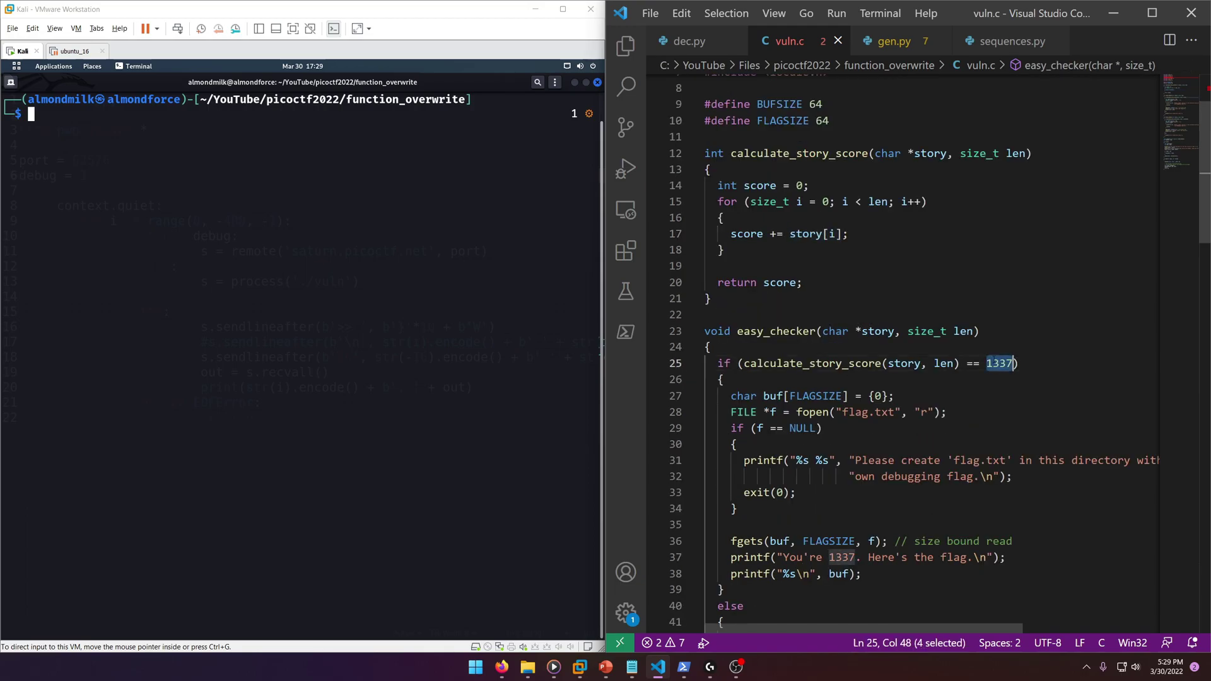
scroll(1014, 363, "down", 6)
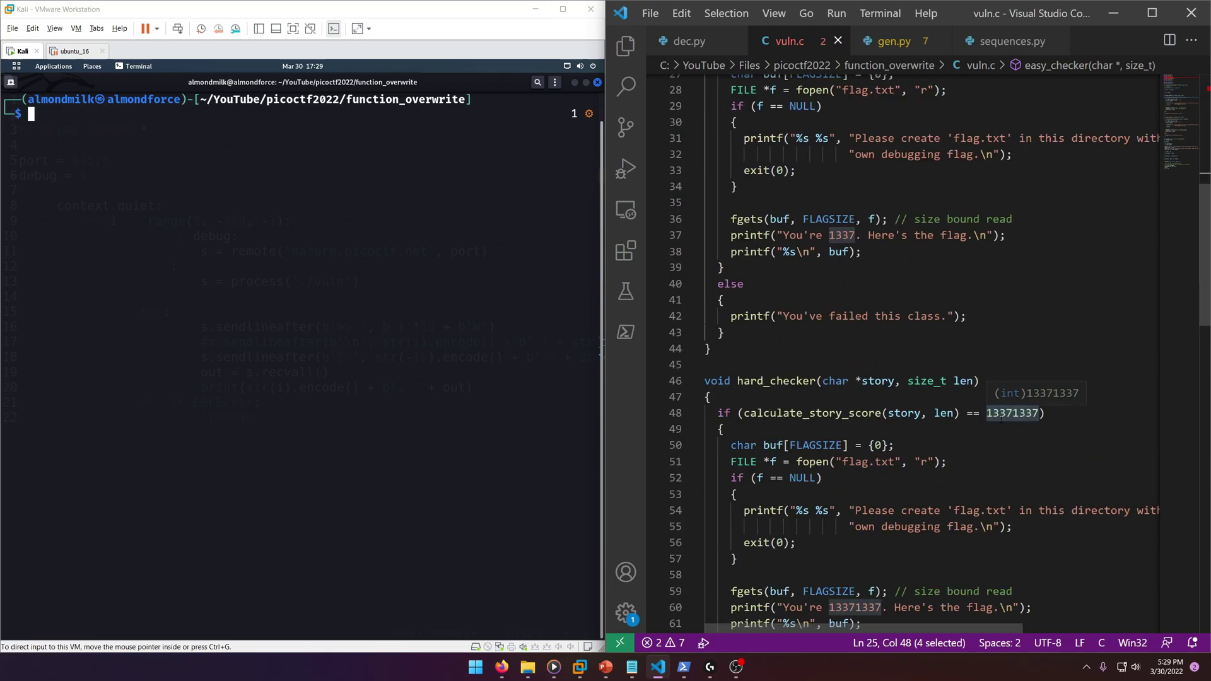
scroll(1013, 413, "down", 4)
scroll(1013, 412, "down", 3)
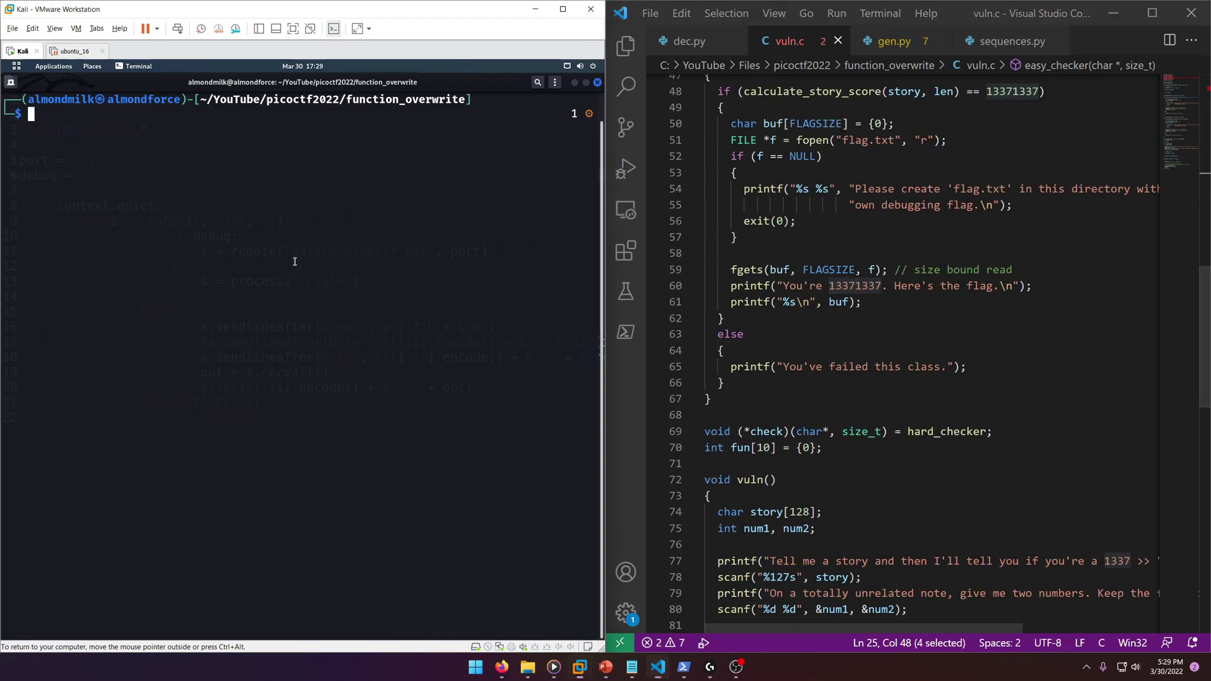
- Copy the nc connection command from the picoCTF challenge page
left_click(1114, 13)
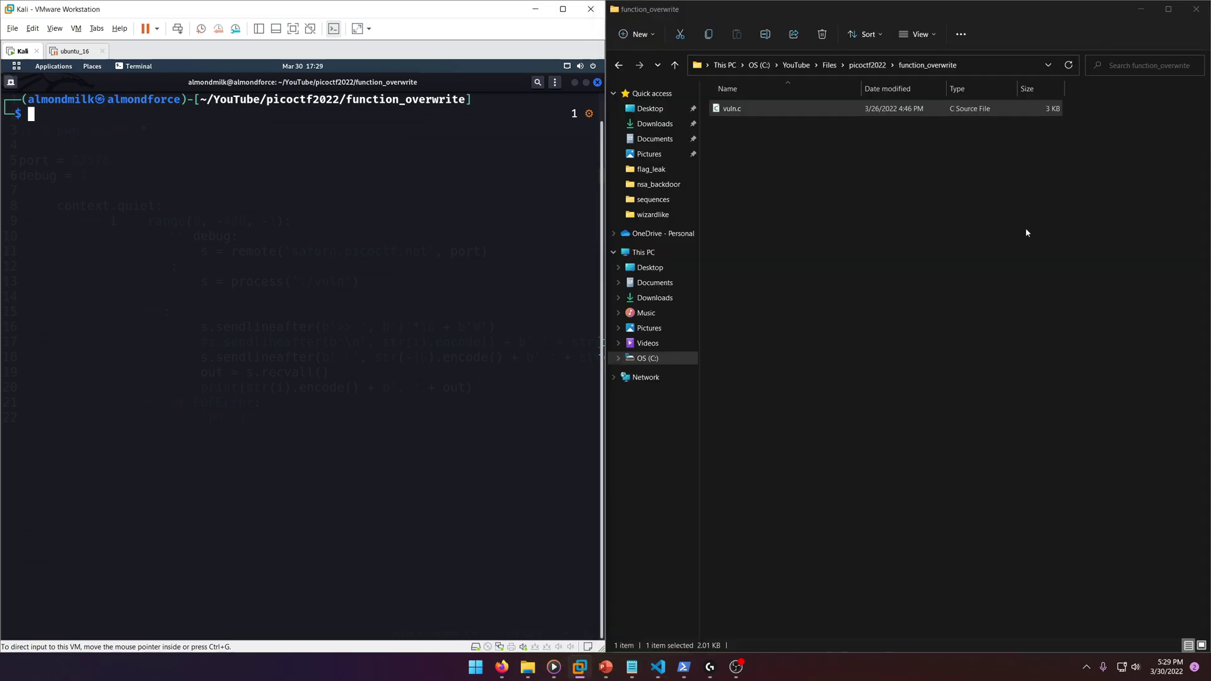
left_click(502, 666)
left_click_drag(855, 414, 722, 436)
right_click(717, 439)
left_click(734, 448)
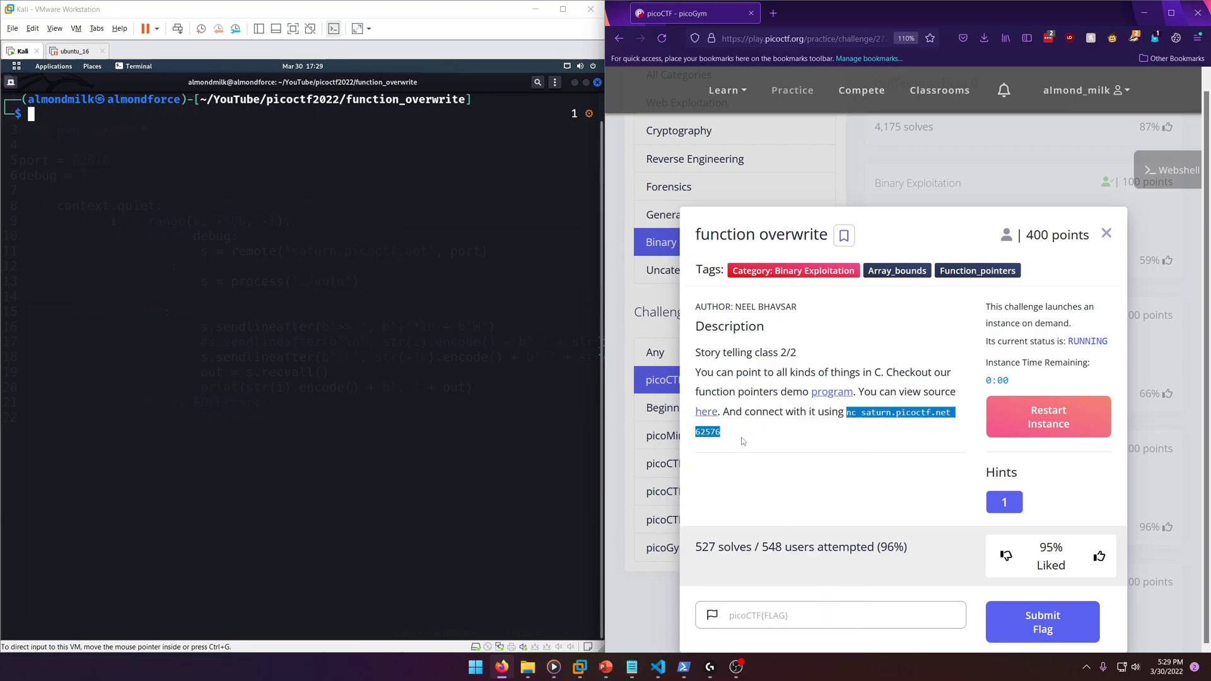
- Run the nc command with a junk story and numbers 4 and 24, getting the failure message
key("ctrl+shift+v")
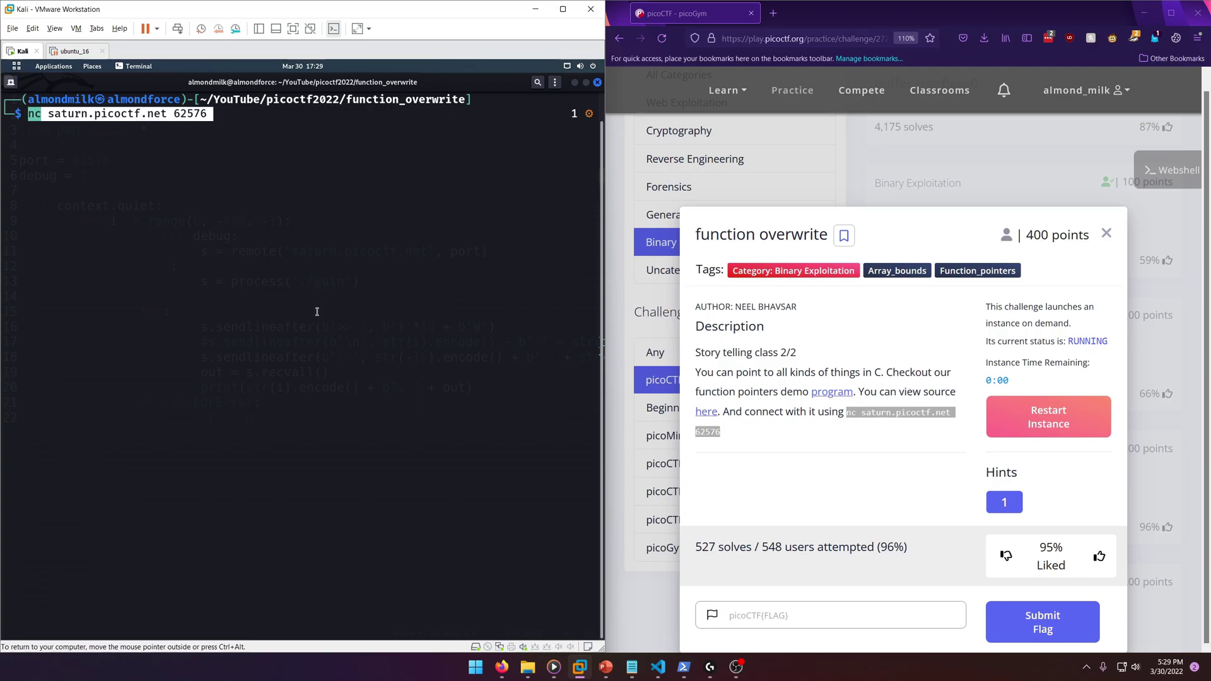
key("Return")
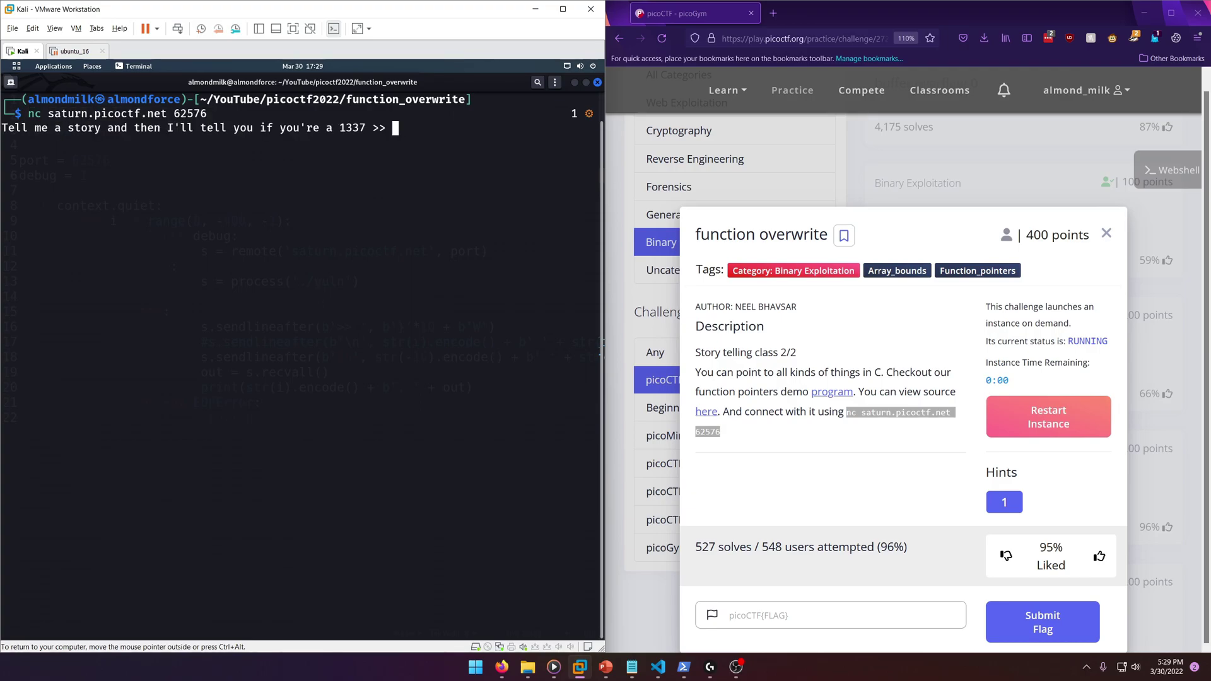
type("asd;klfjas;dklfjasdkl;jsd")
key("Return")
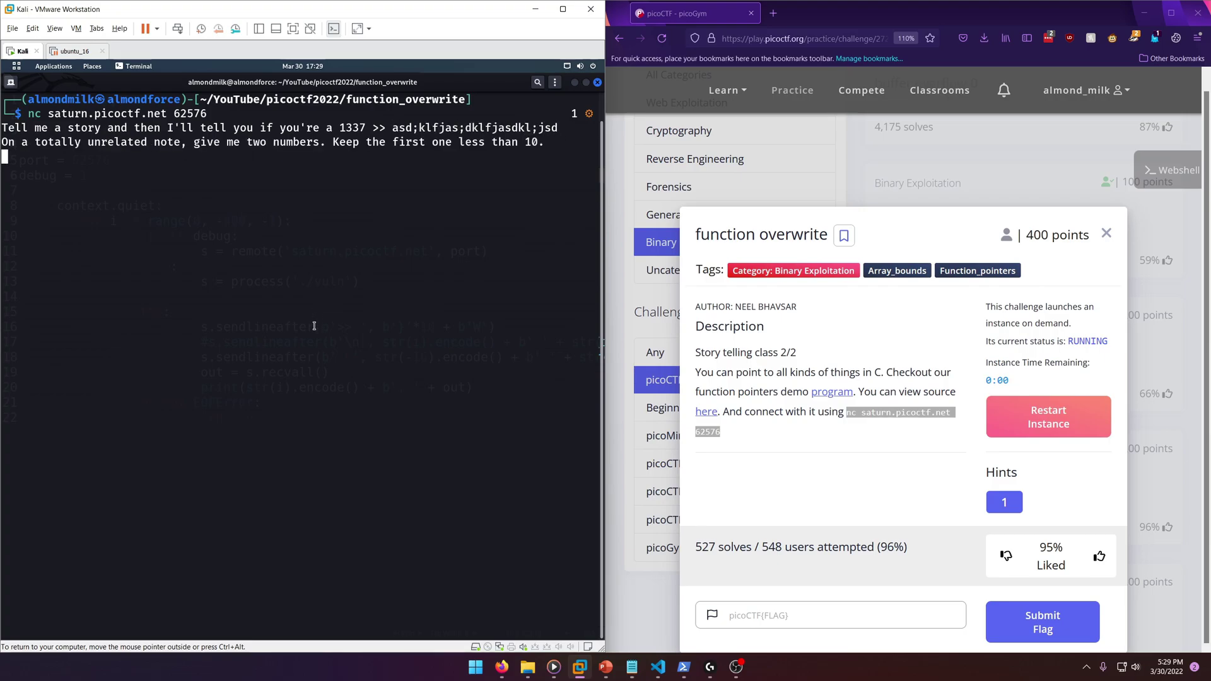
type("-")
type("1")
key("BackSpace")
key("BackSpace")
type("4 ")
type("24")
key("Return")
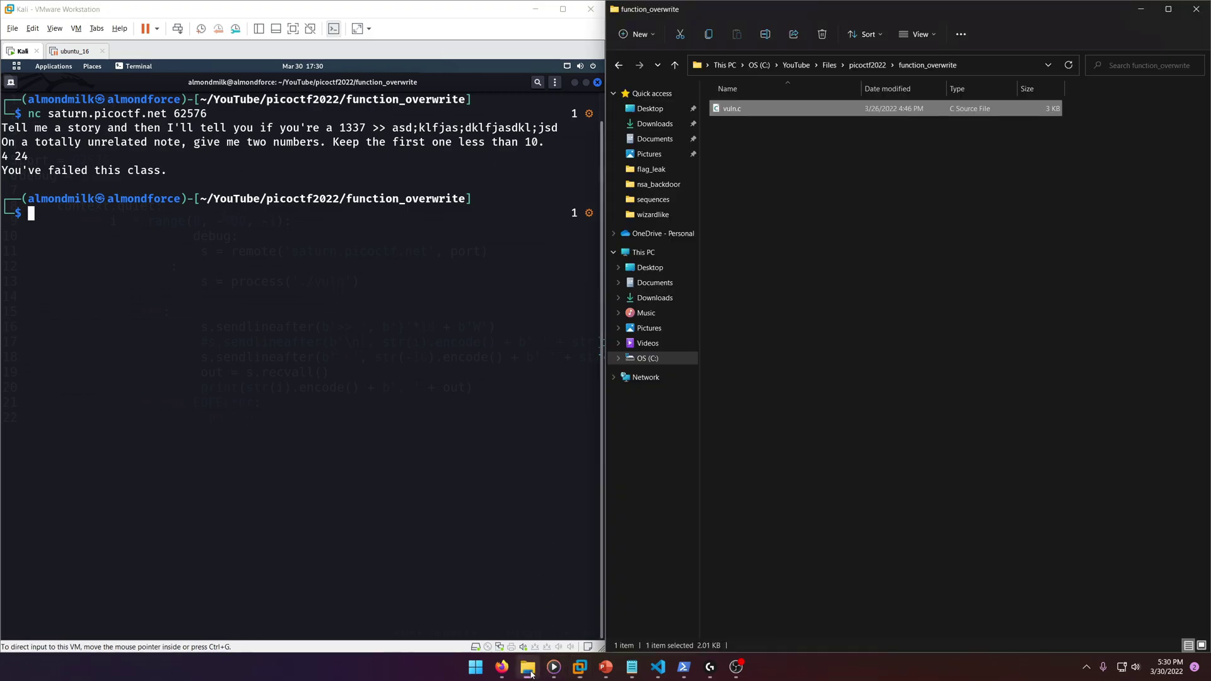
left_click(528, 667)
left_click(658, 667)
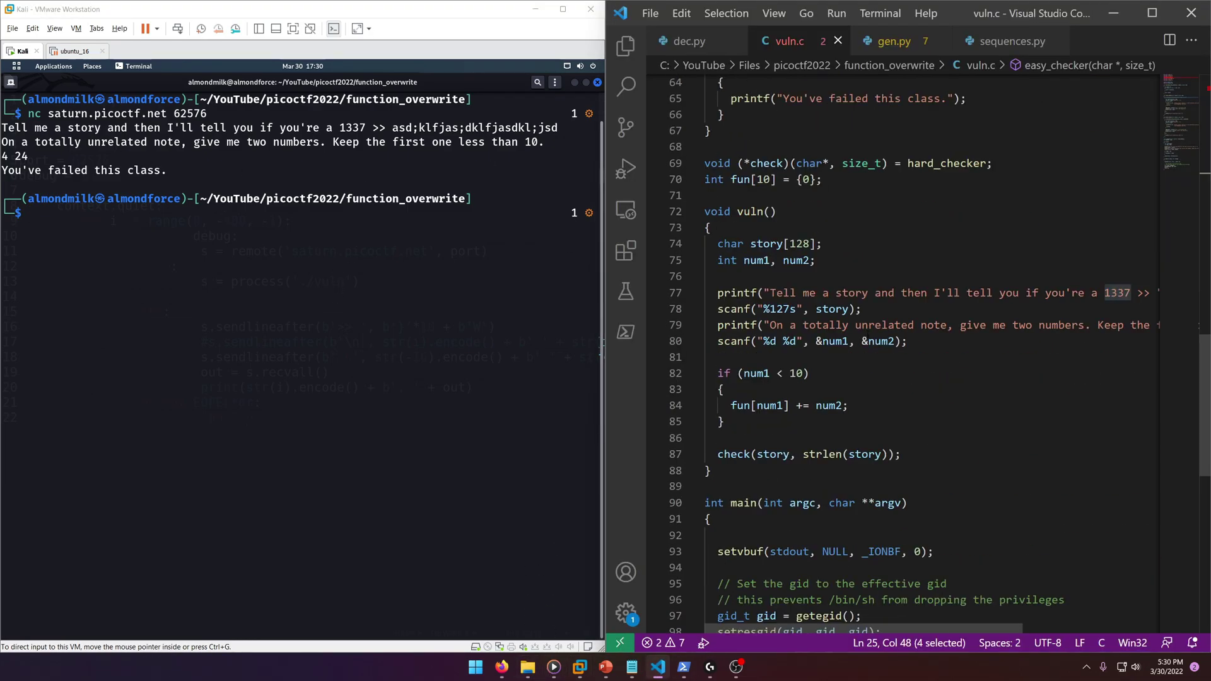
scroll(908, 350, "down", 3)
scroll(908, 350, "up", 1)
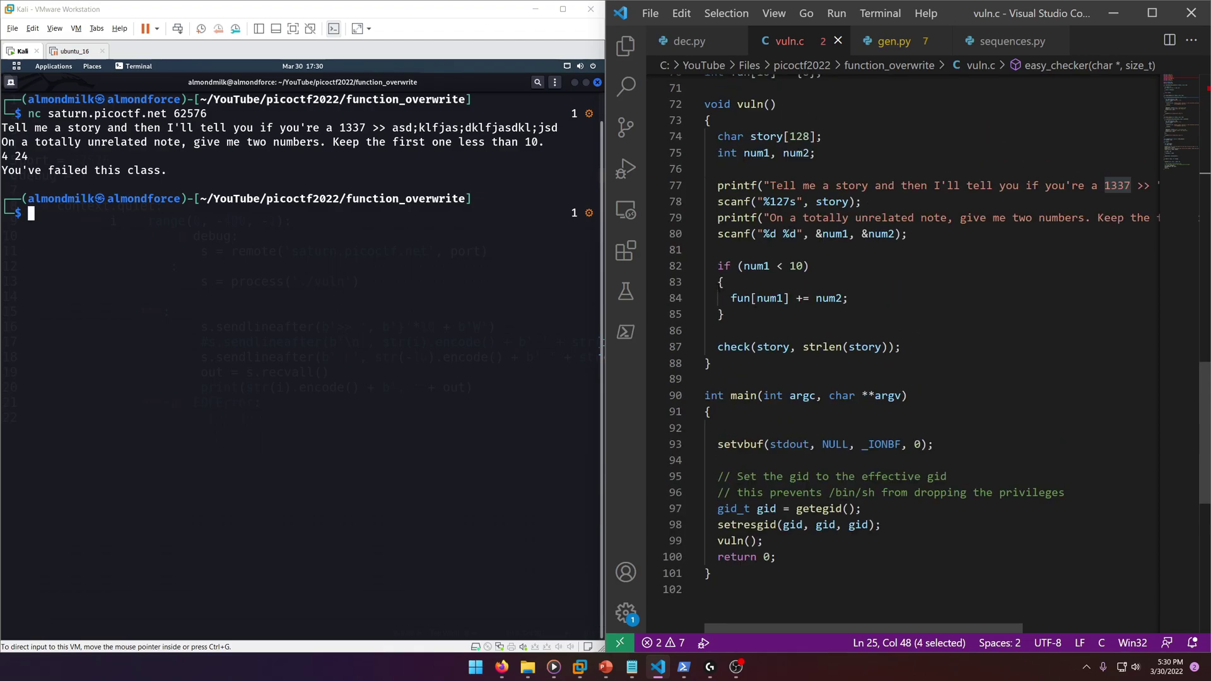
left_click(931, 260)
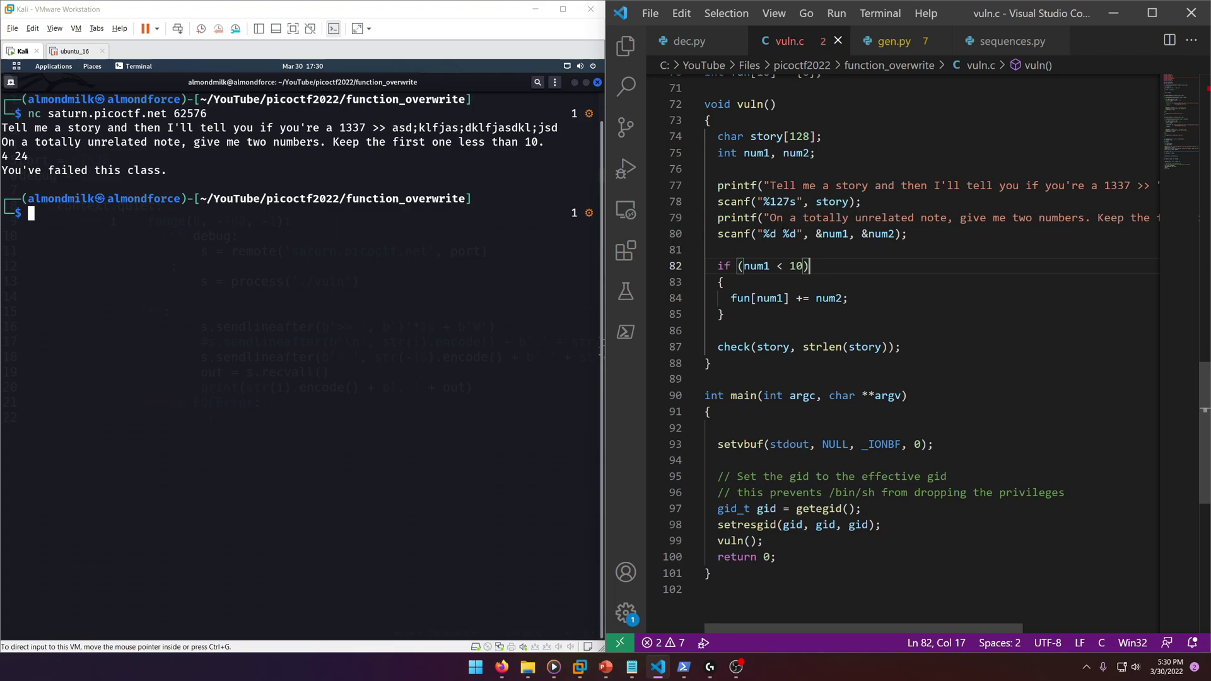
left_click_drag(768, 217, 1070, 229)
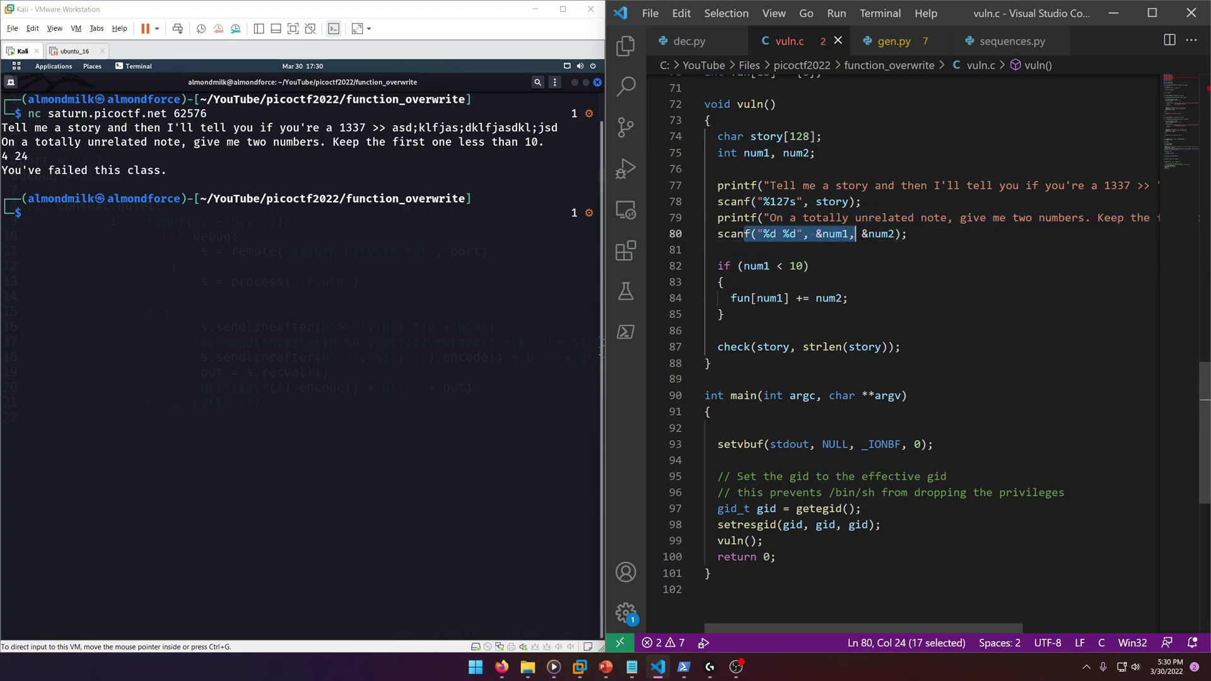
left_click_drag(821, 234, 862, 234)
left_click(828, 308)
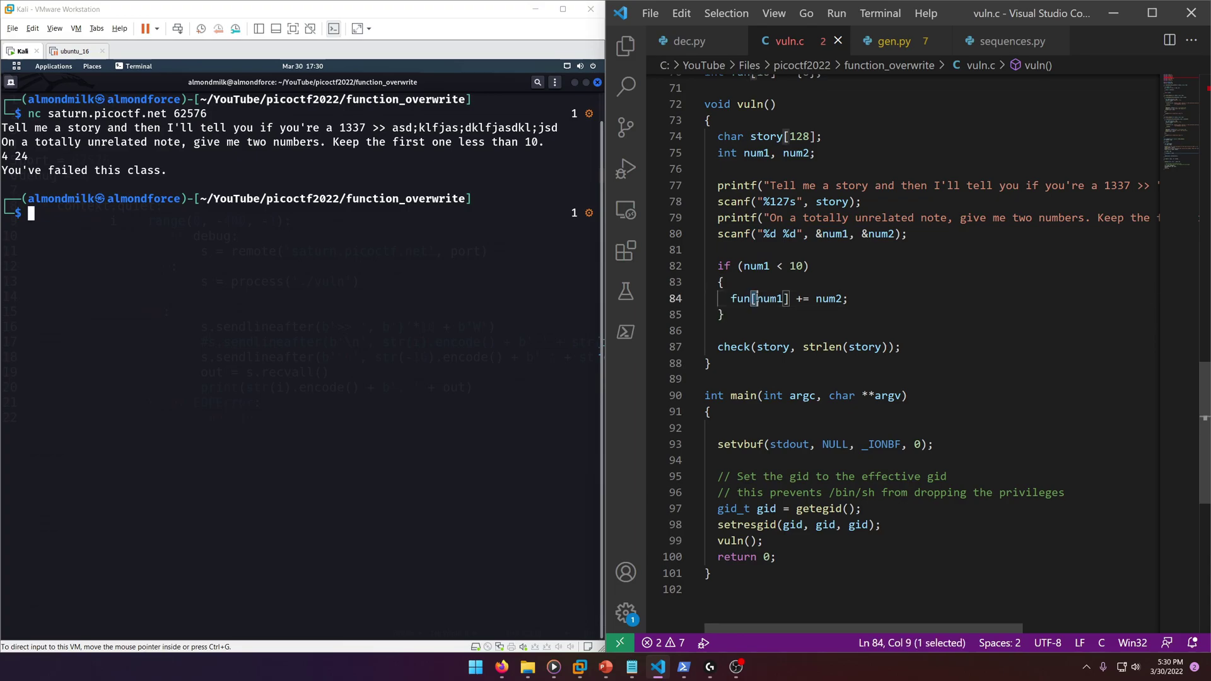
left_click_drag(752, 298, 785, 298)
left_click(778, 298)
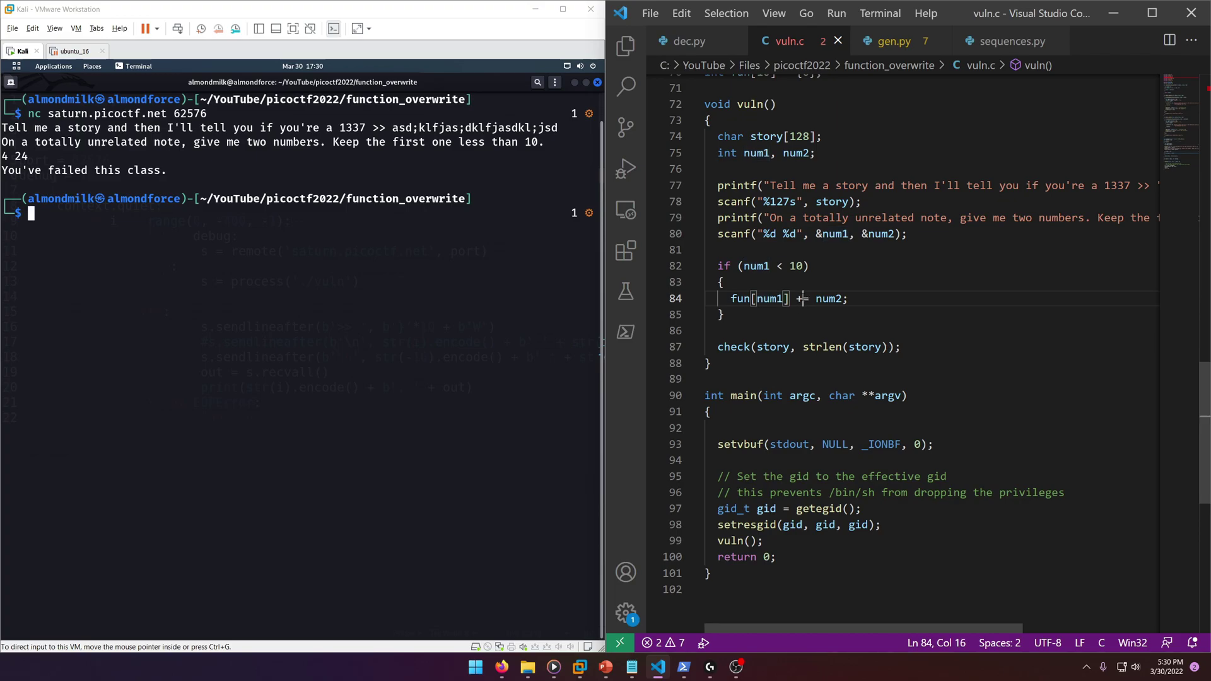
left_click_drag(800, 300, 821, 299)
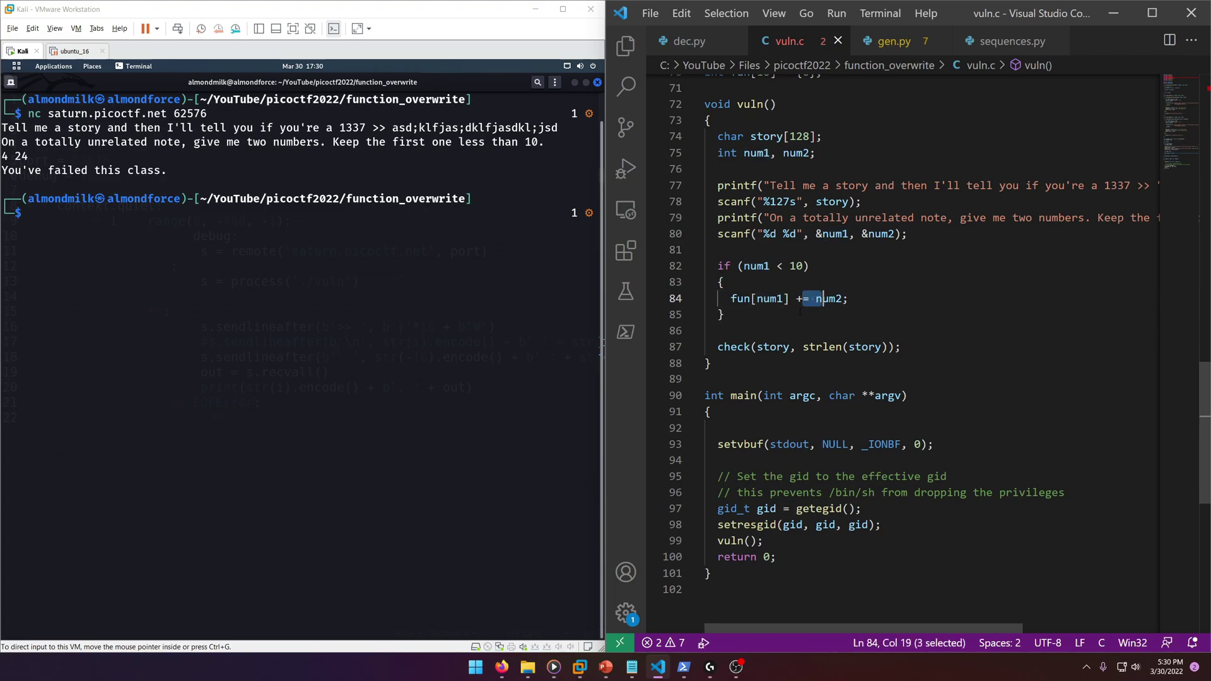
left_click_drag(751, 299, 790, 299)
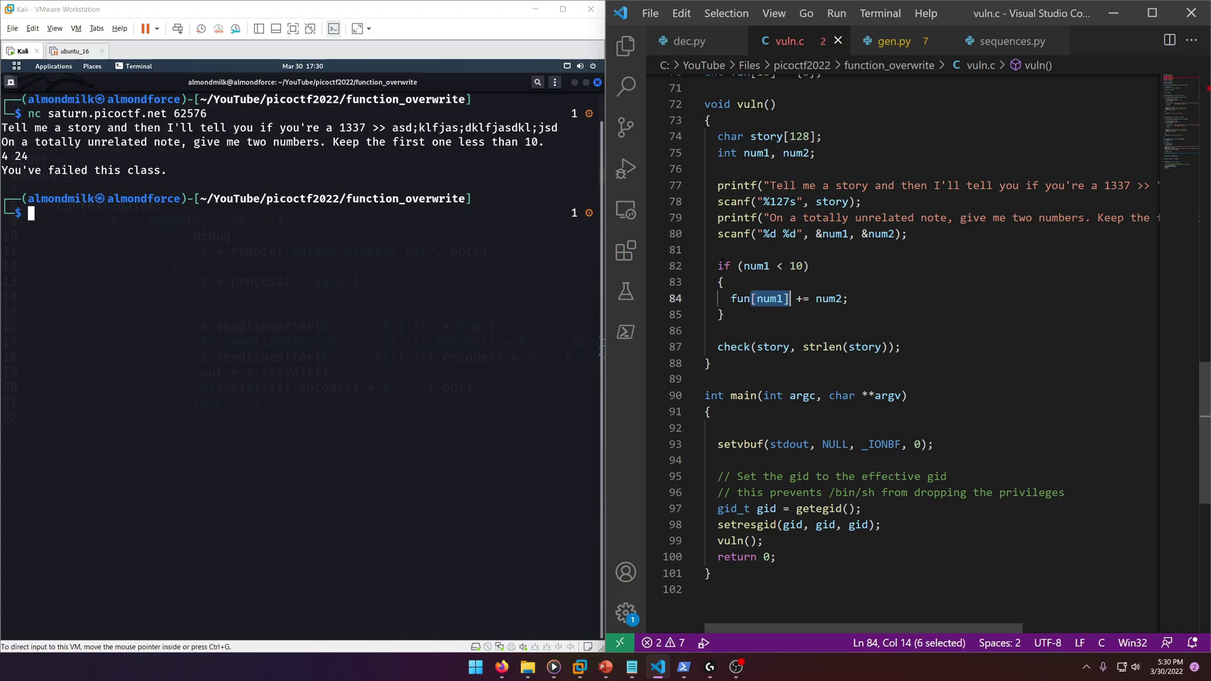
mouse_move(718, 266)
left_mouse_down()
mouse_move(742, 267)
mouse_move(811, 313)
left_mouse_up()
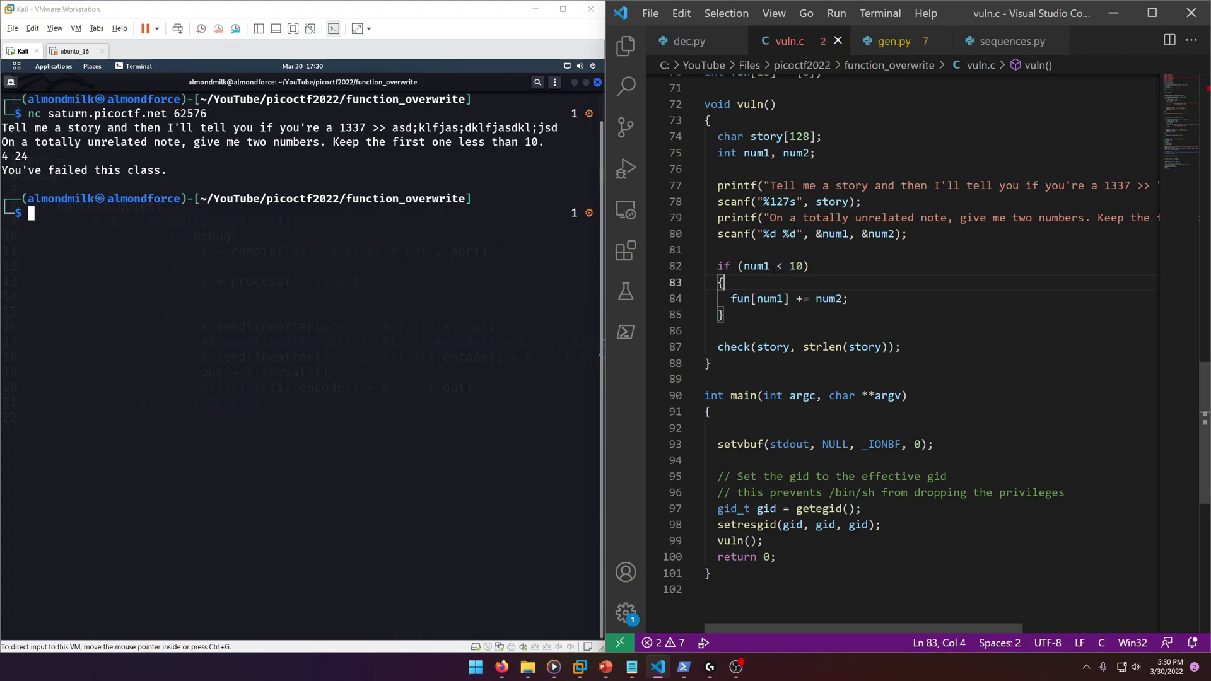
left_click_drag(737, 266, 811, 266)
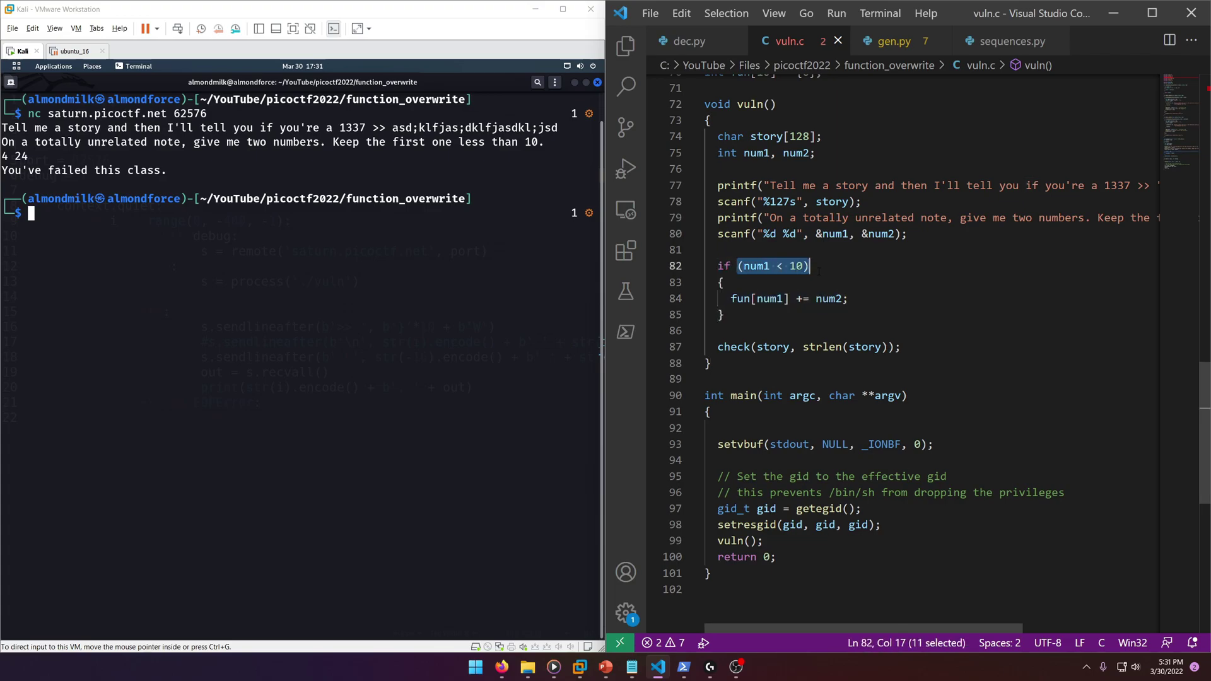
left_click(771, 300)
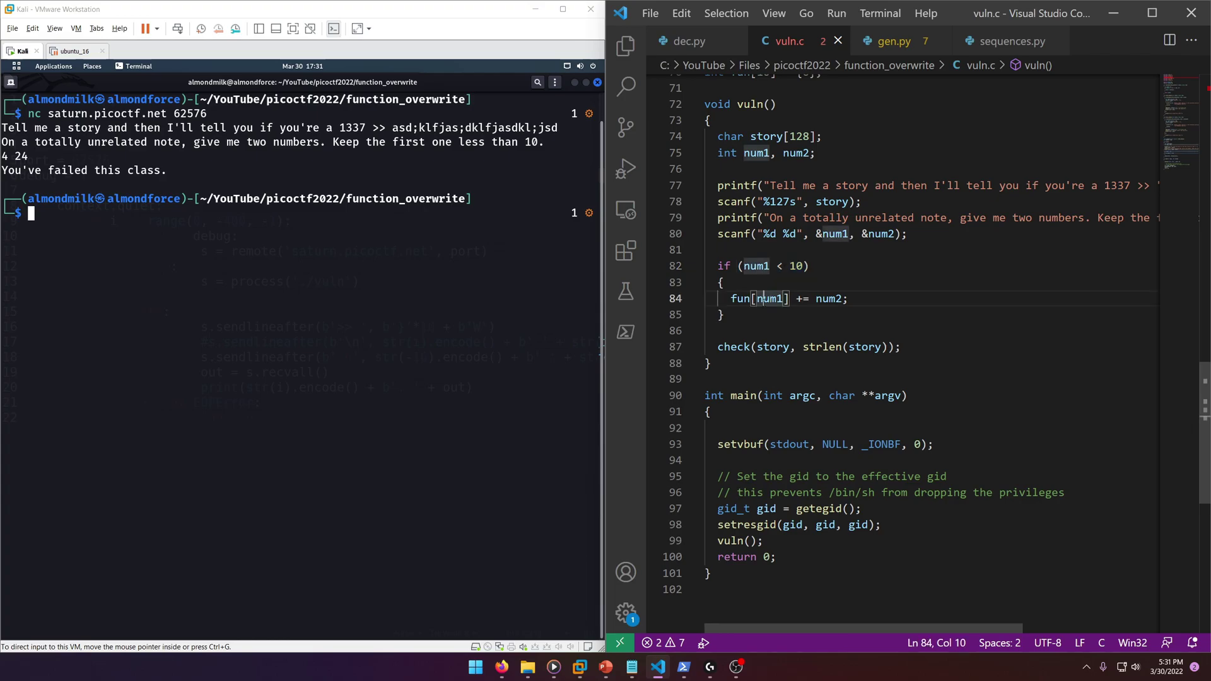
triple_click(771, 299)
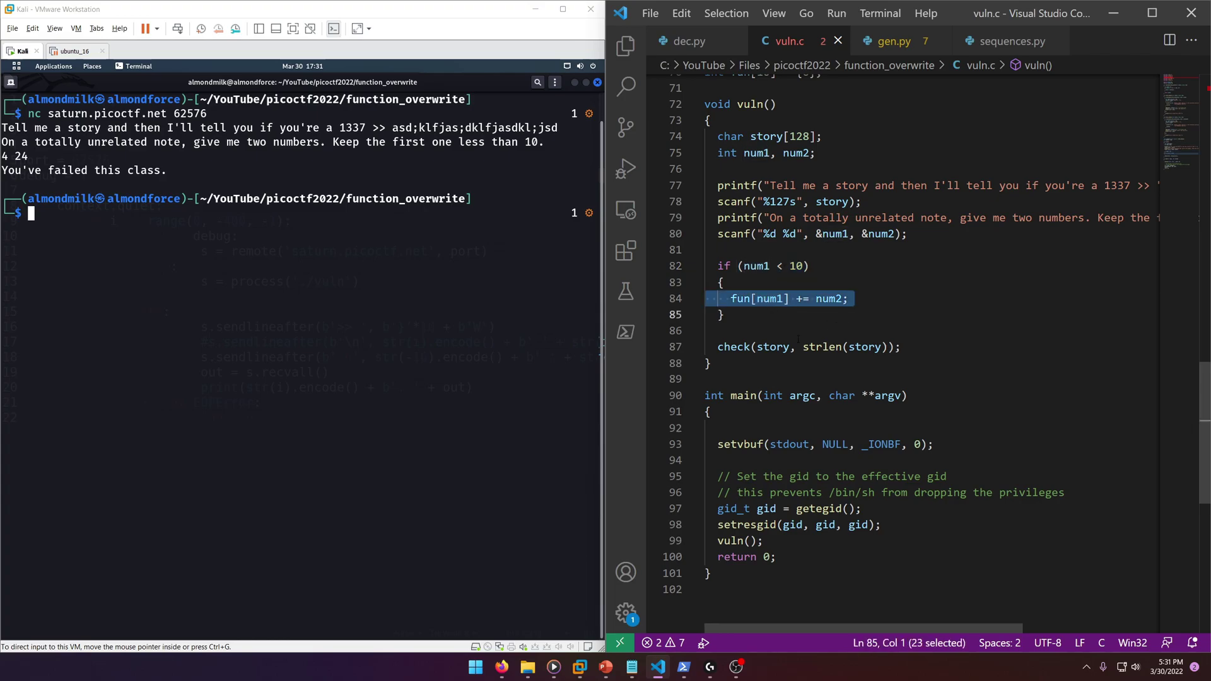
left_click(578, 87)
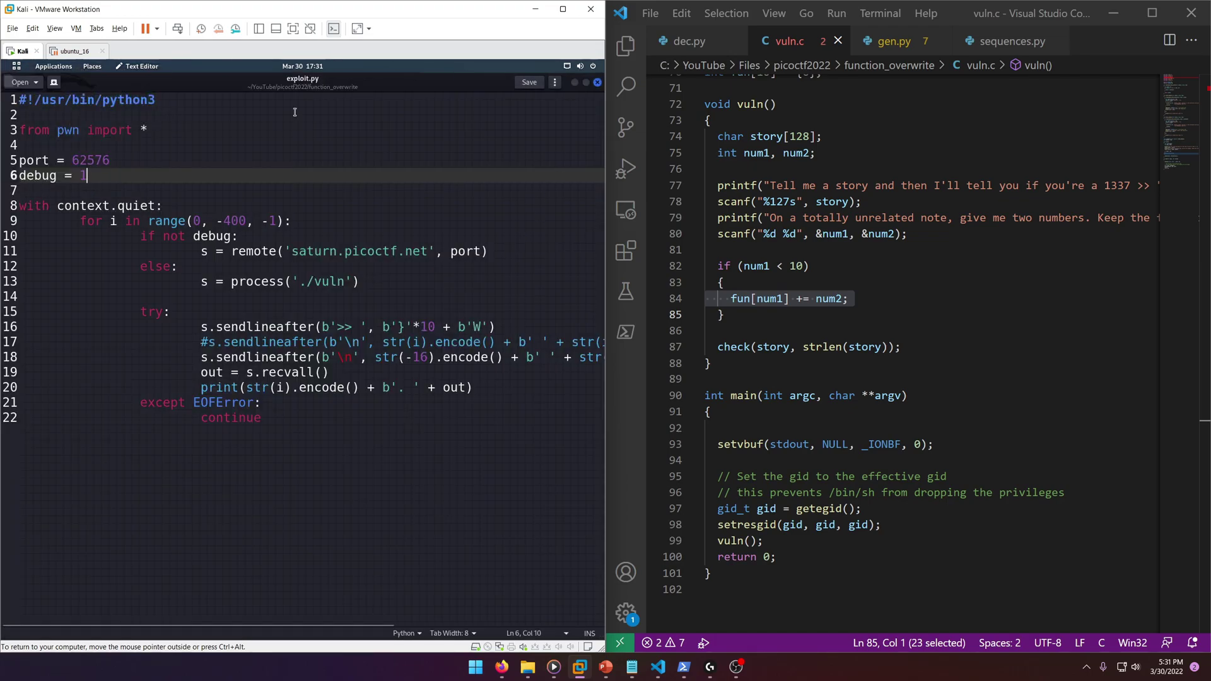
key("alt+Tab")
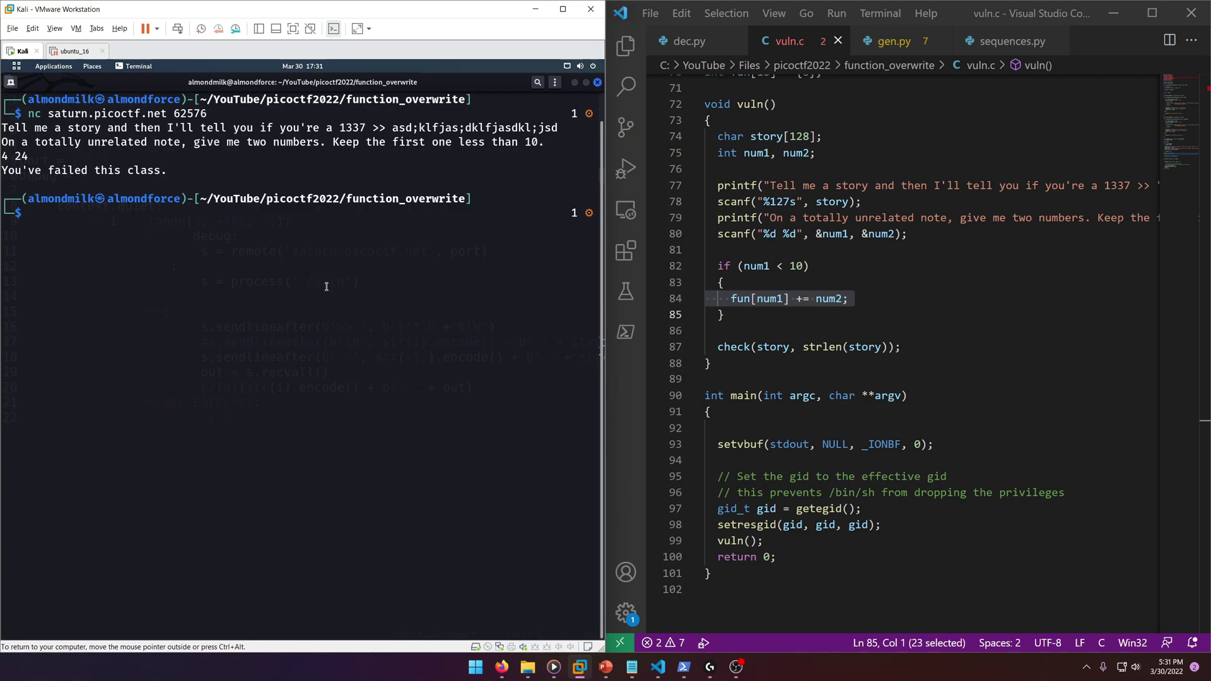
type("gdb vu")
type("ln")
- Start gdb on vuln, break at main, run, and disassemble the vuln function
key("Return")
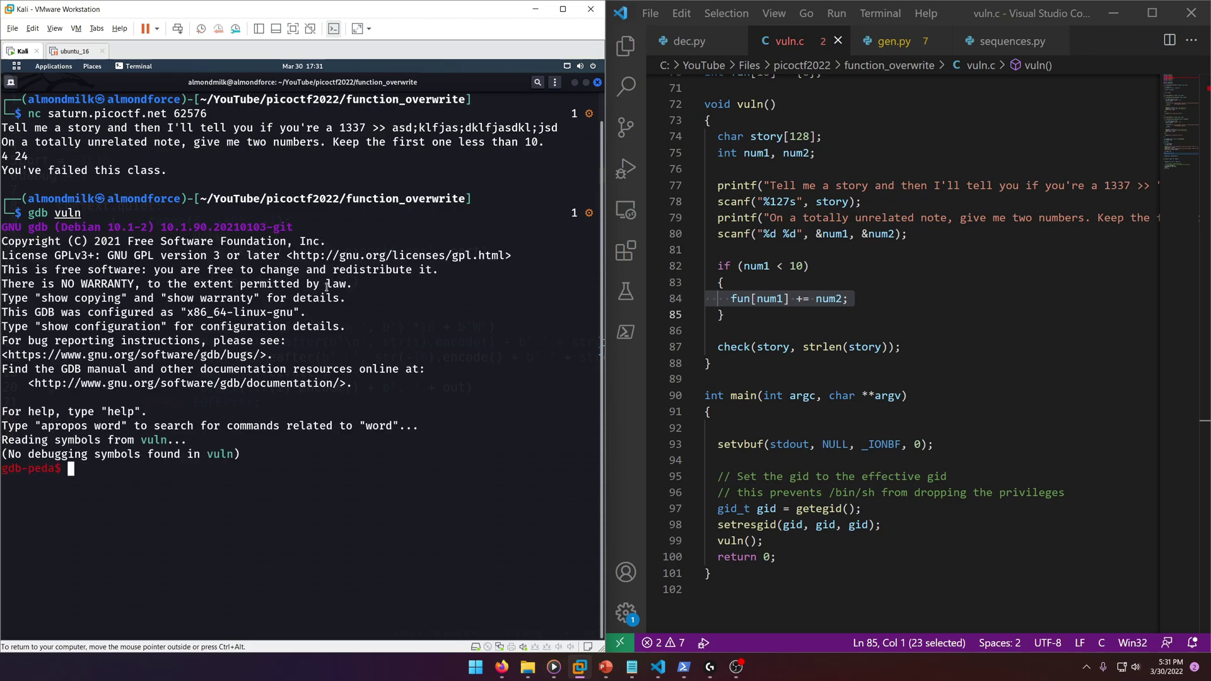
type("b main")
key("Return")
type("r")
key("Return")
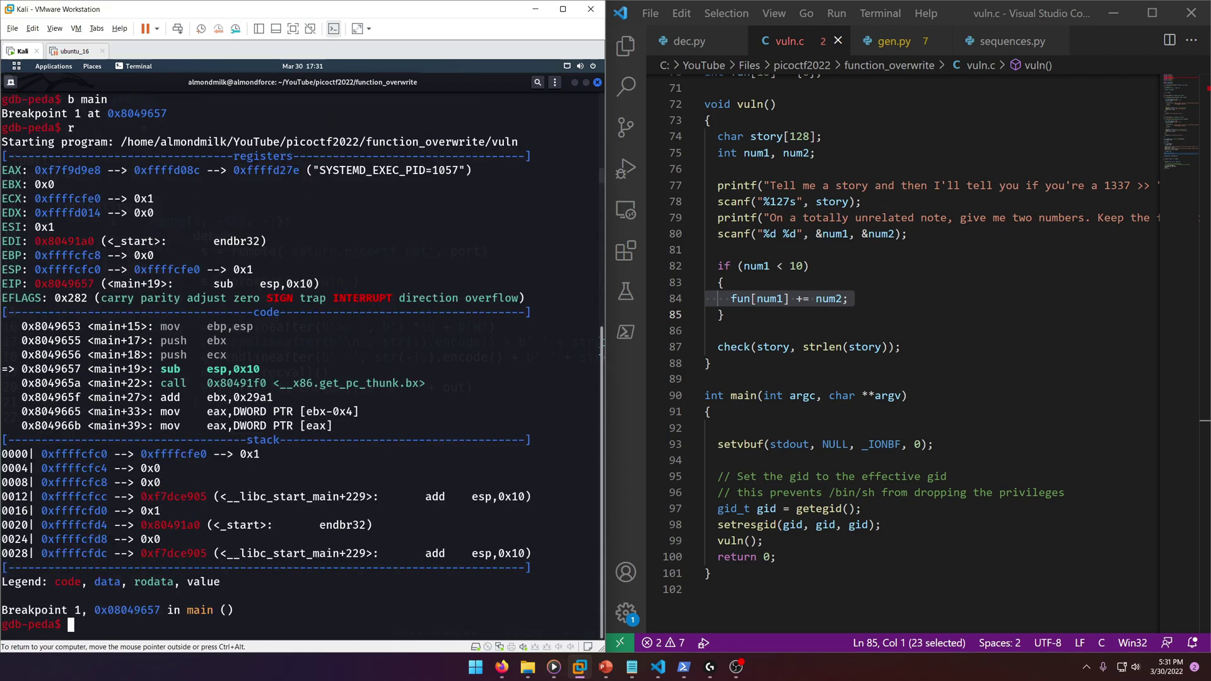
type("dis")
type("ass vuln")
key("Return")
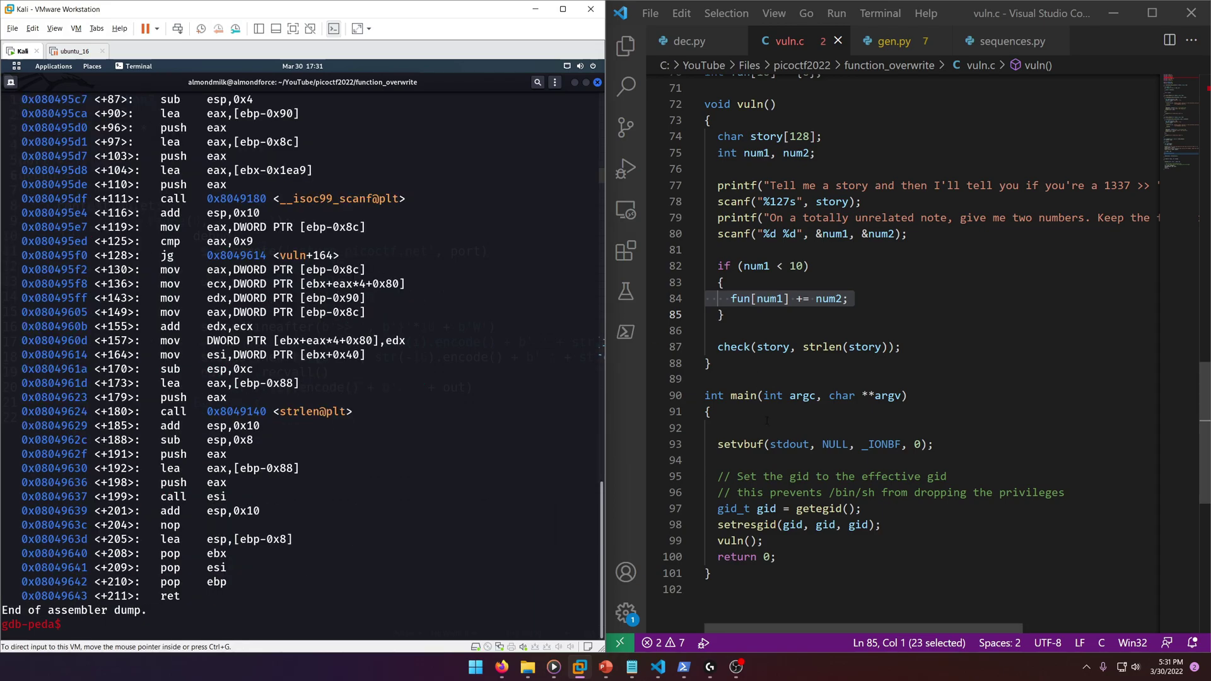
double_click(784, 298)
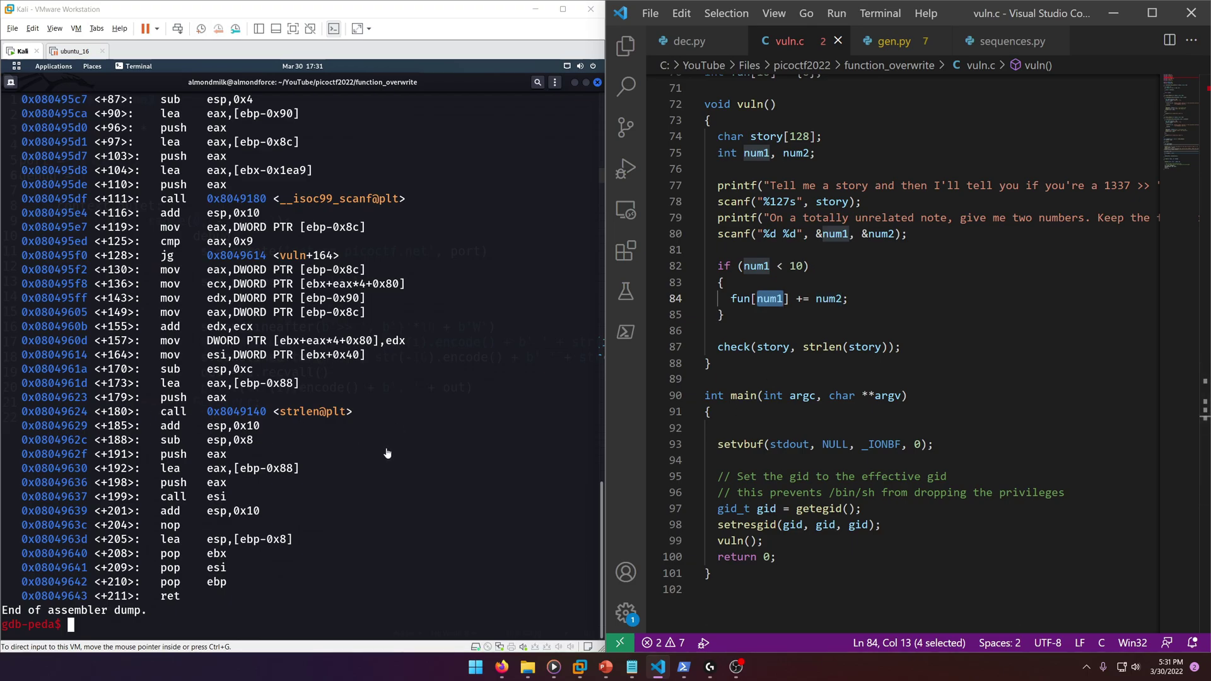
left_click_drag(717, 346, 889, 346)
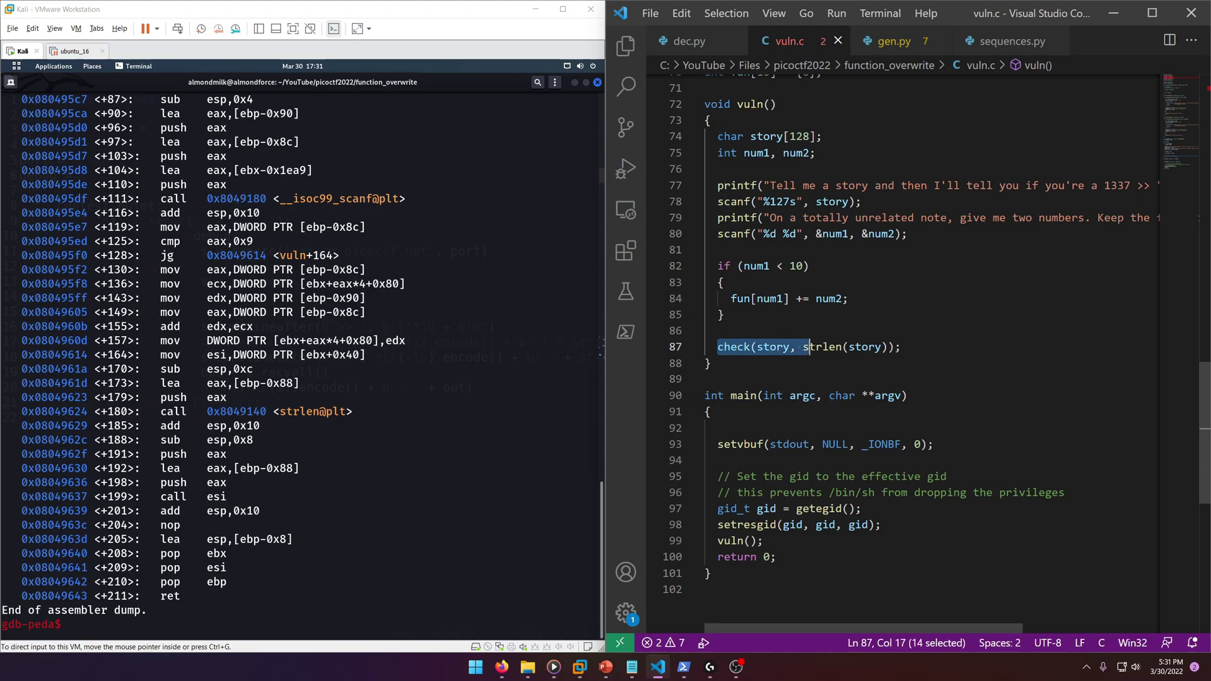
key("shift+End")
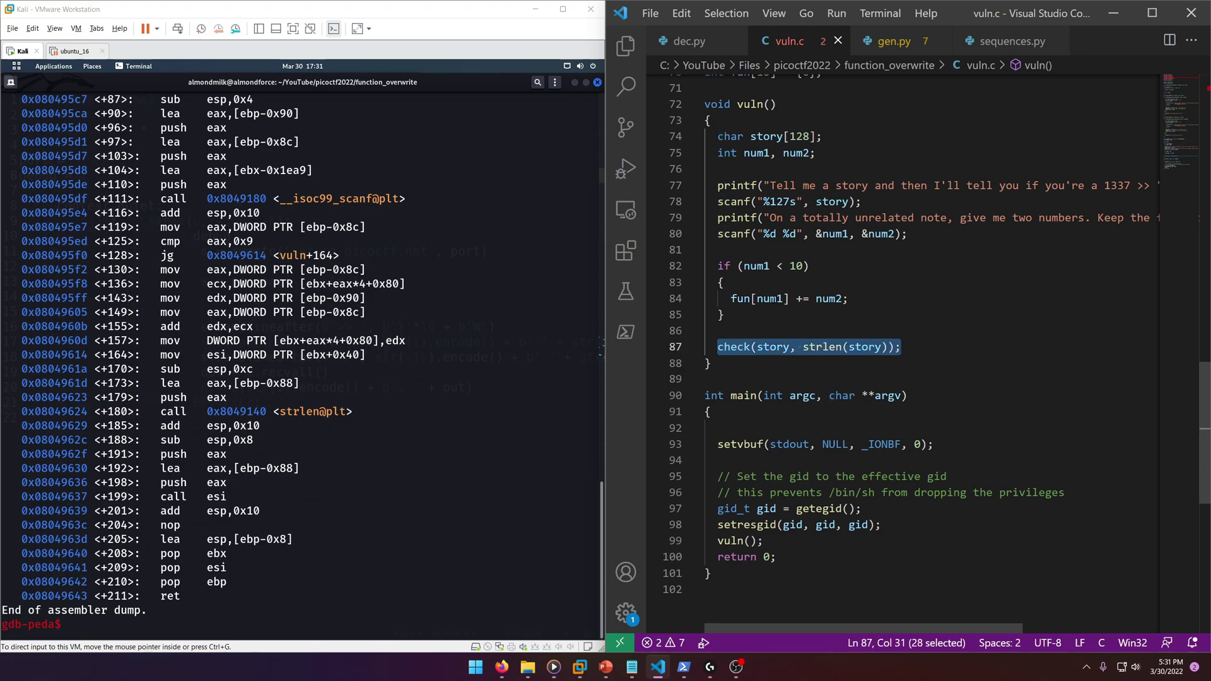
left_click_drag(711, 347, 894, 368)
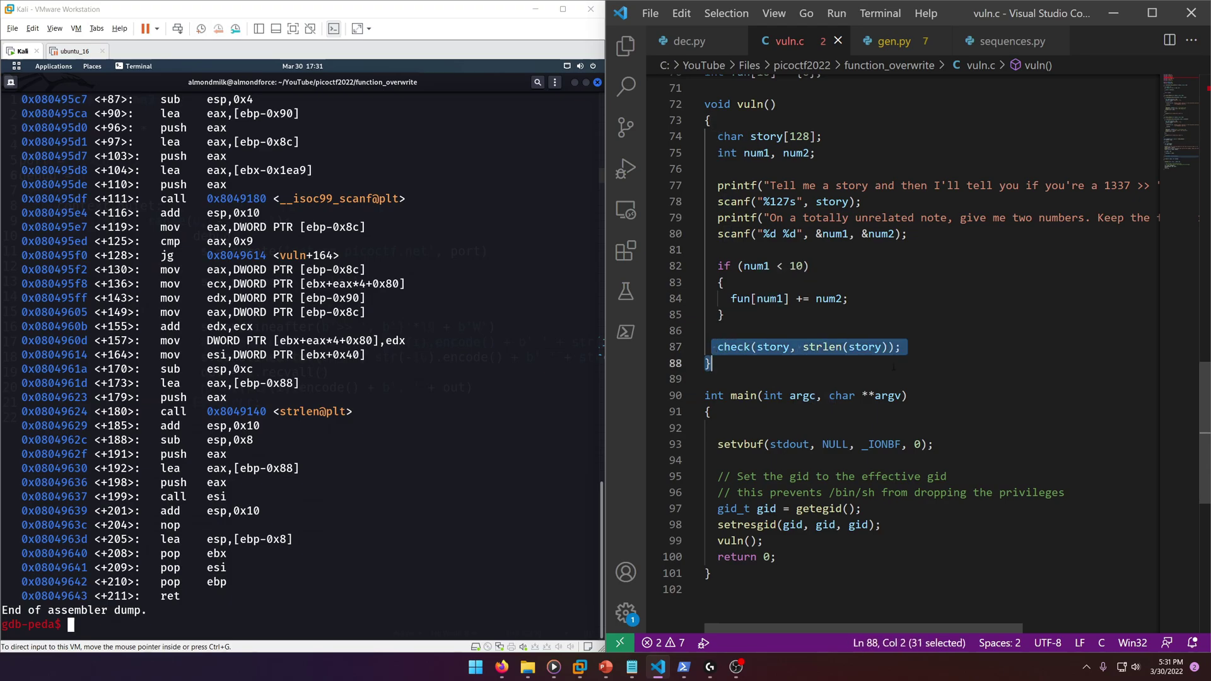
left_click_drag(710, 347, 902, 347)
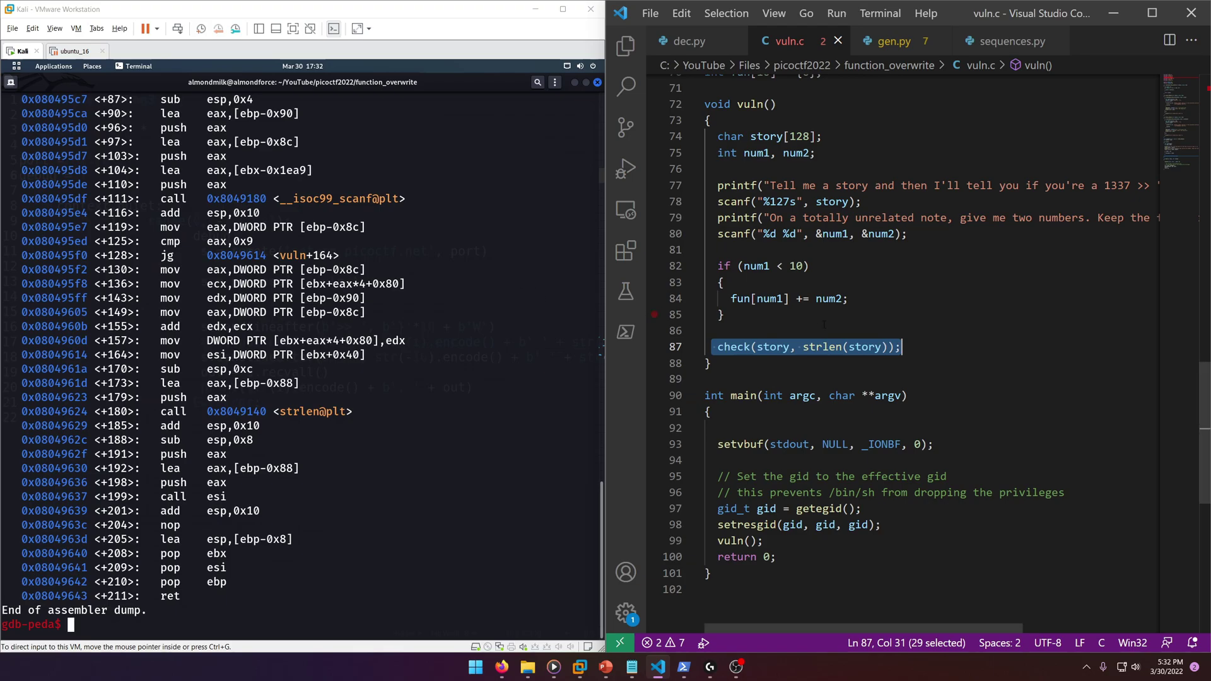
left_click_drag(730, 297, 788, 299)
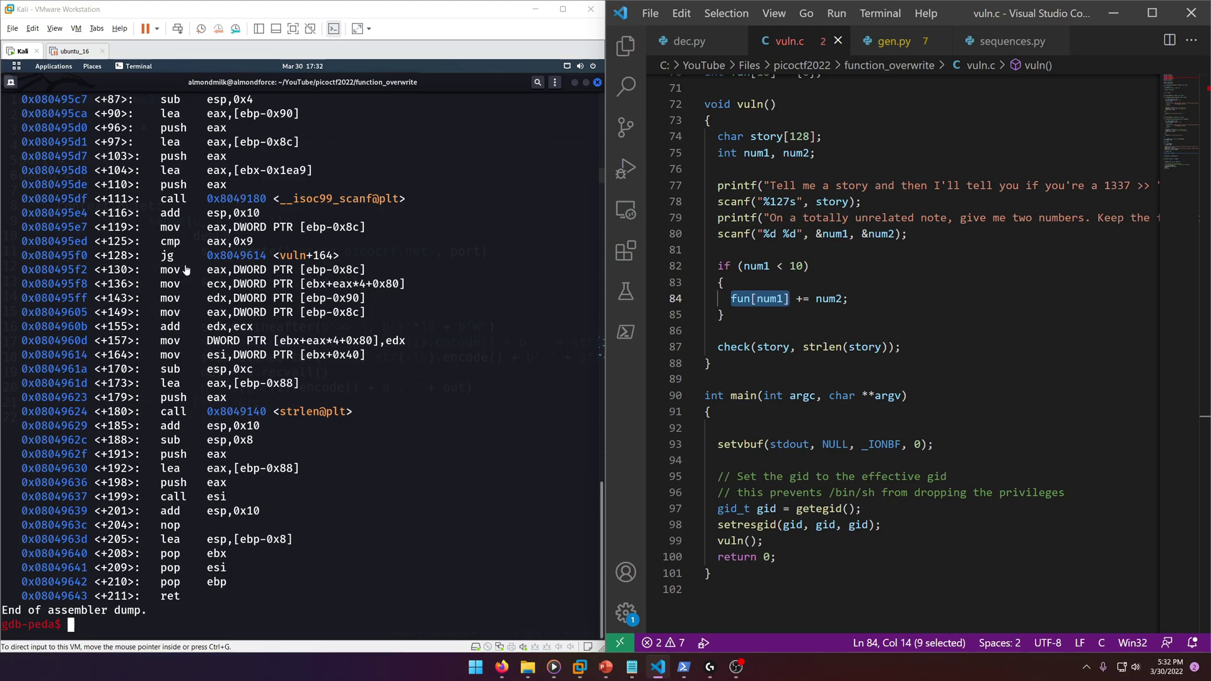
left_click(349, 253)
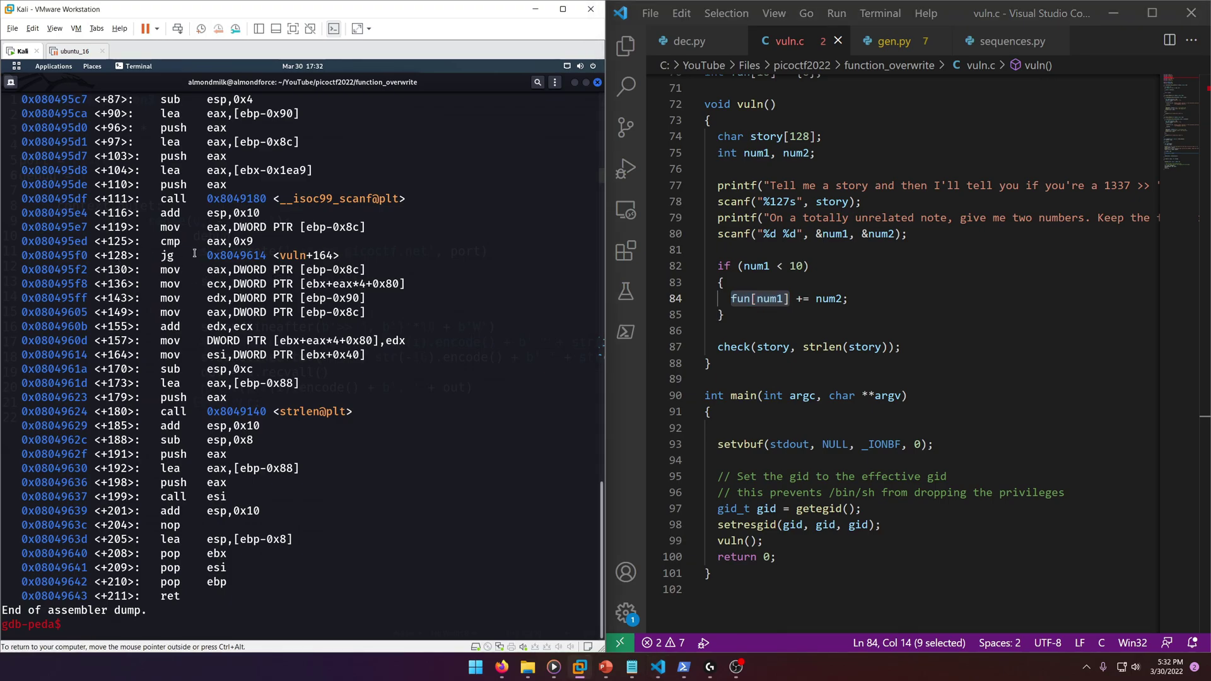
left_click_drag(167, 256, 328, 256)
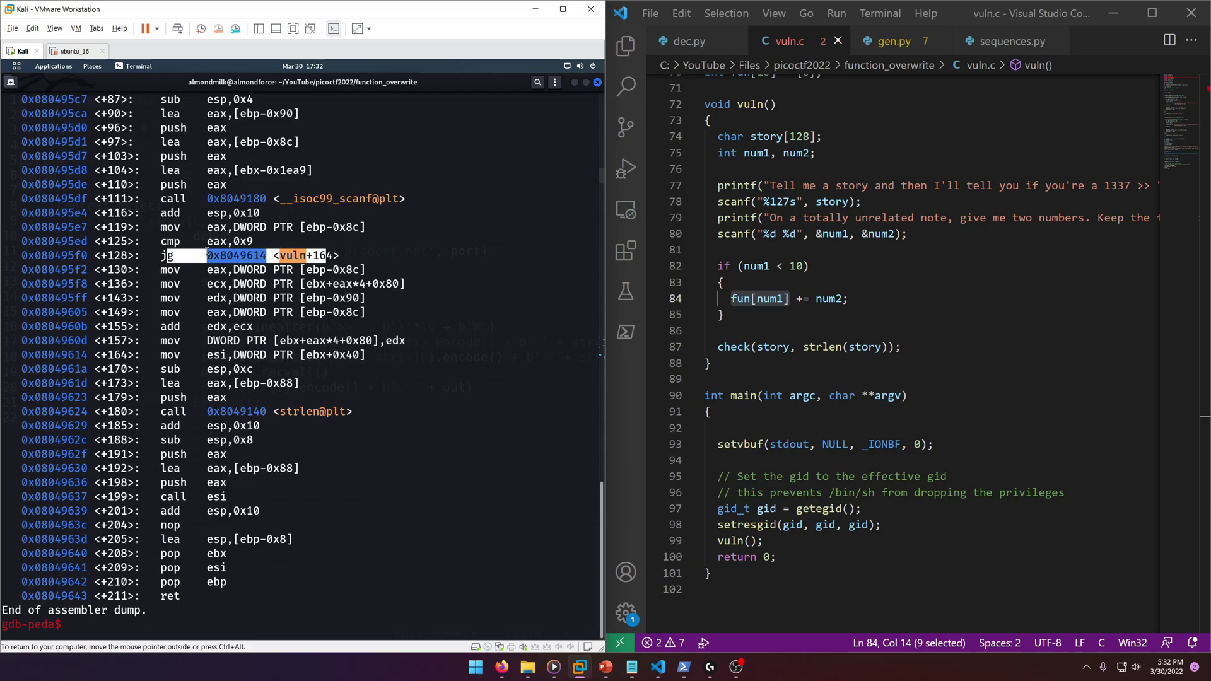
left_click(197, 250)
left_click_drag(141, 242, 256, 245)
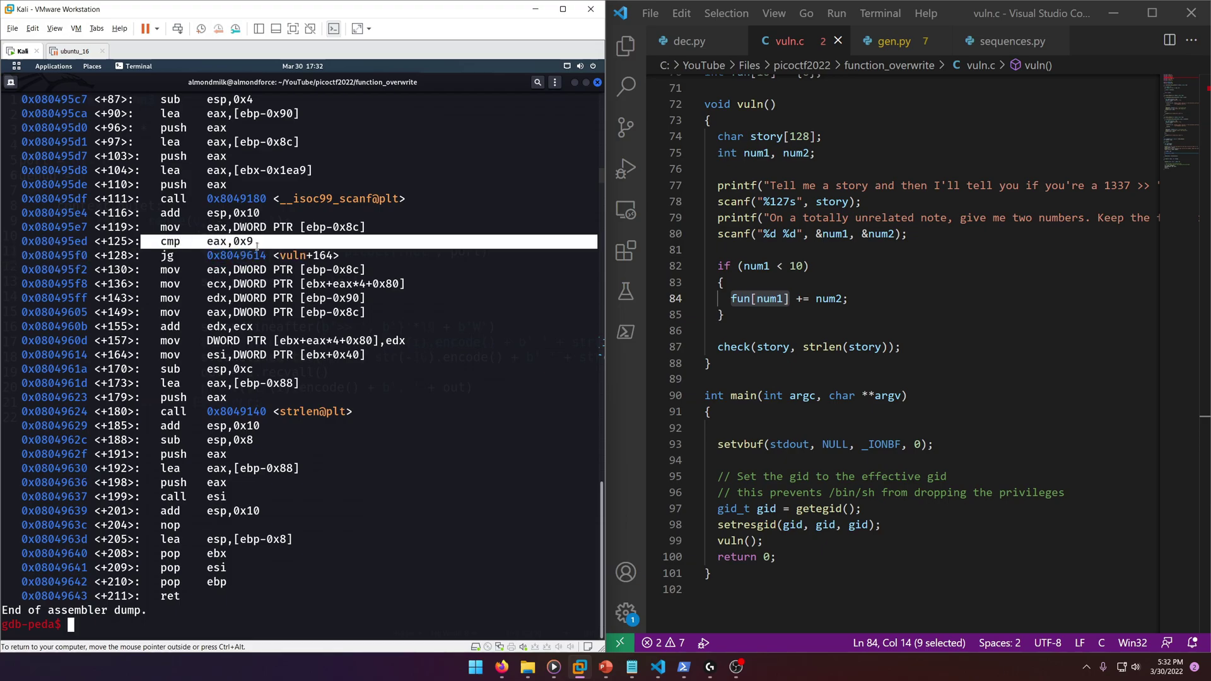
left_click_drag(166, 256, 301, 256)
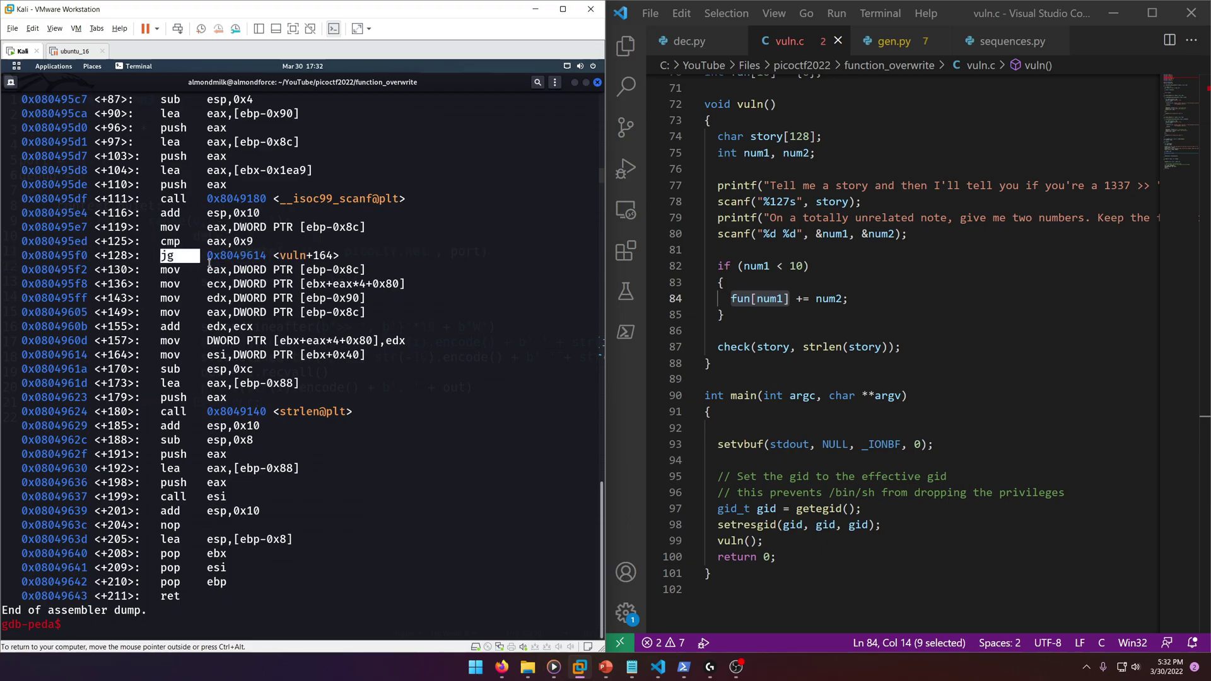
left_click(742, 265)
left_click_drag(743, 266, 810, 265)
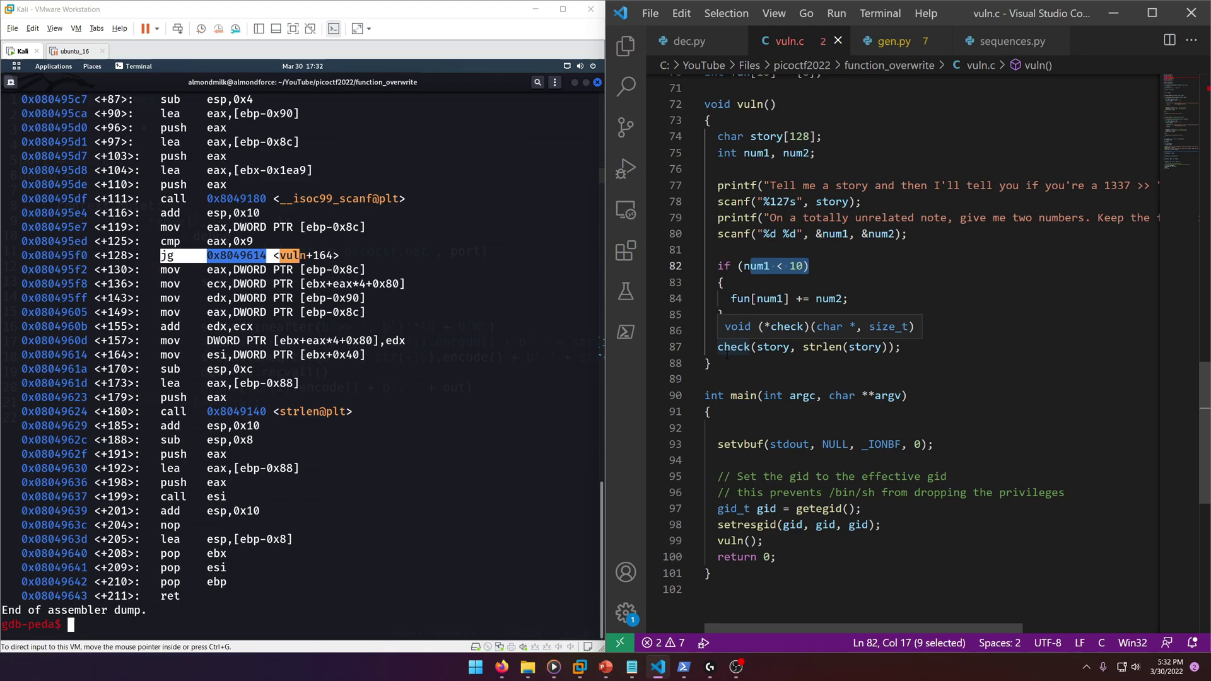
left_click_drag(705, 282, 845, 299)
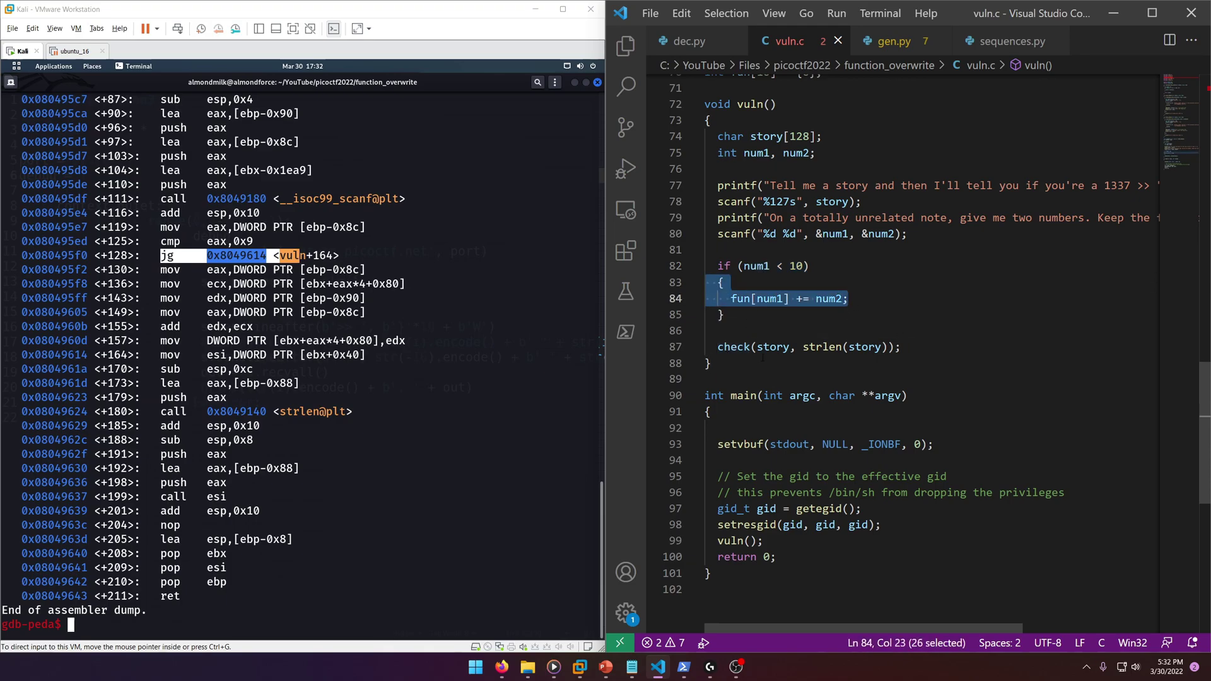
left_click_drag(717, 346, 901, 347)
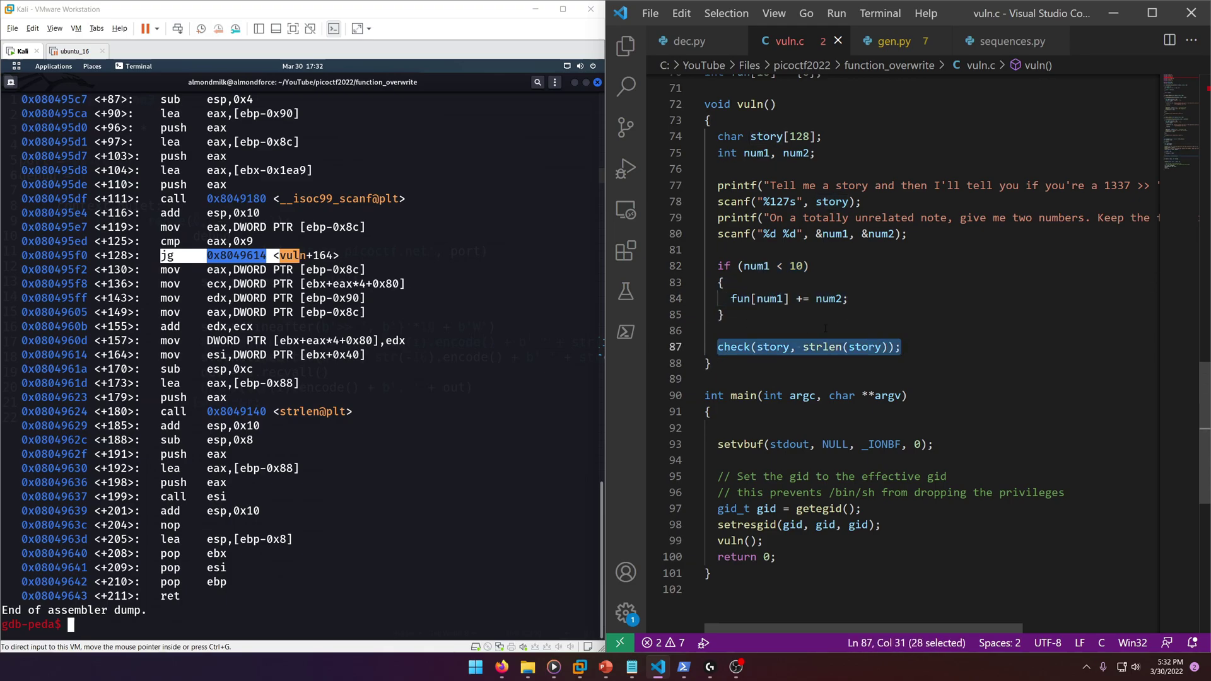
left_click_drag(725, 300, 864, 300)
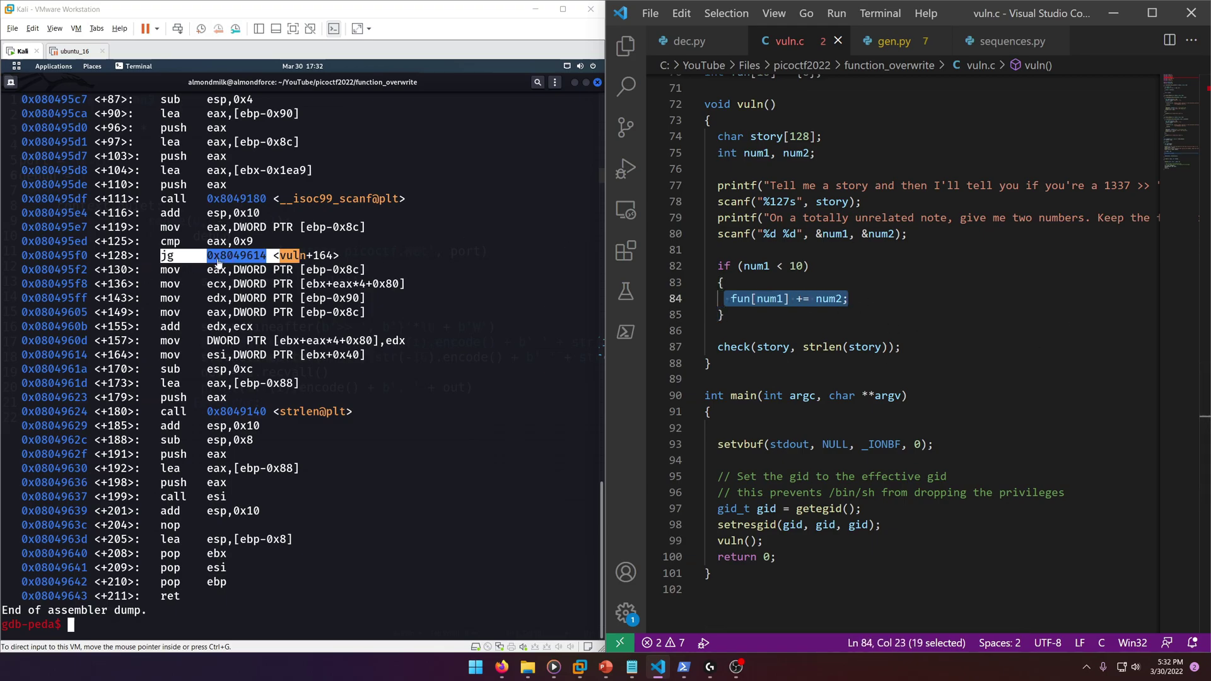
left_click(171, 263)
left_click_drag(167, 256, 194, 278)
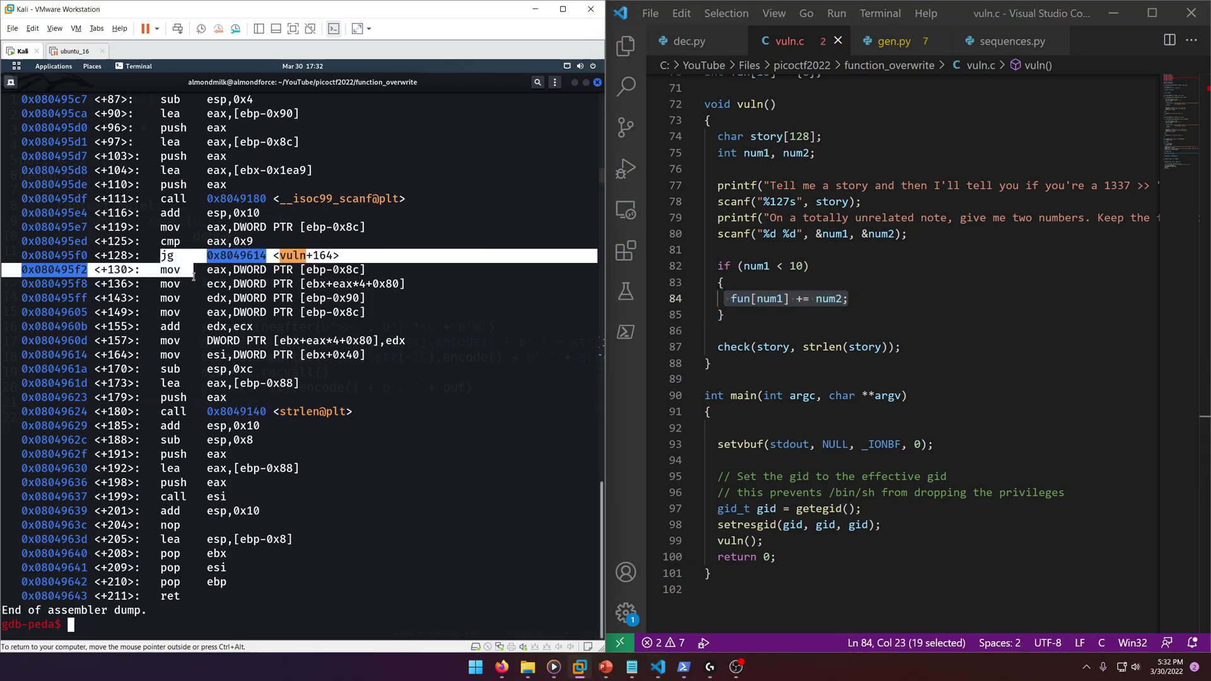
left_click(221, 269)
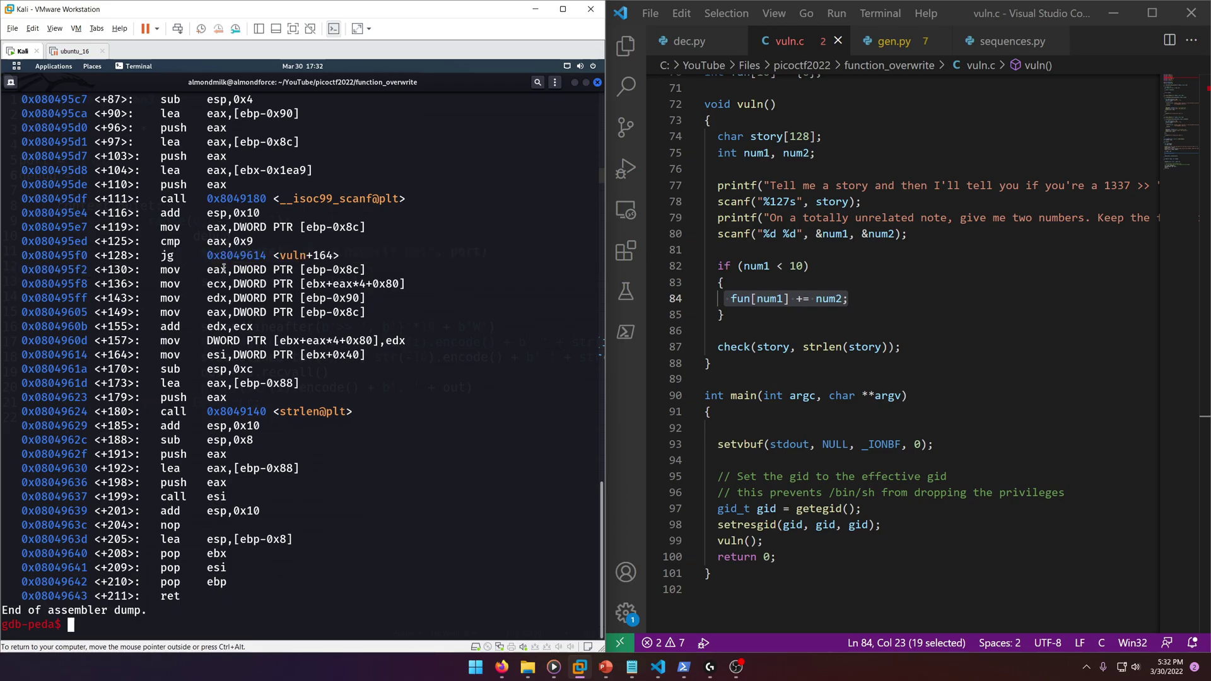
left_click_drag(718, 346, 885, 347)
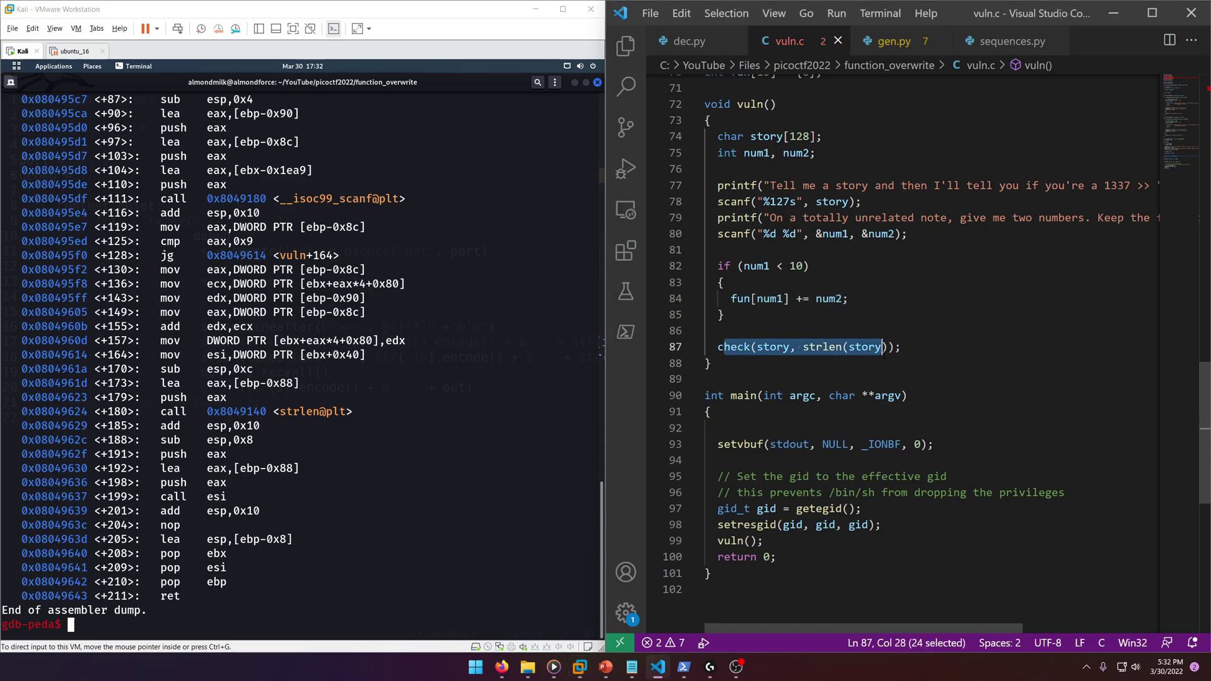
left_click(197, 338)
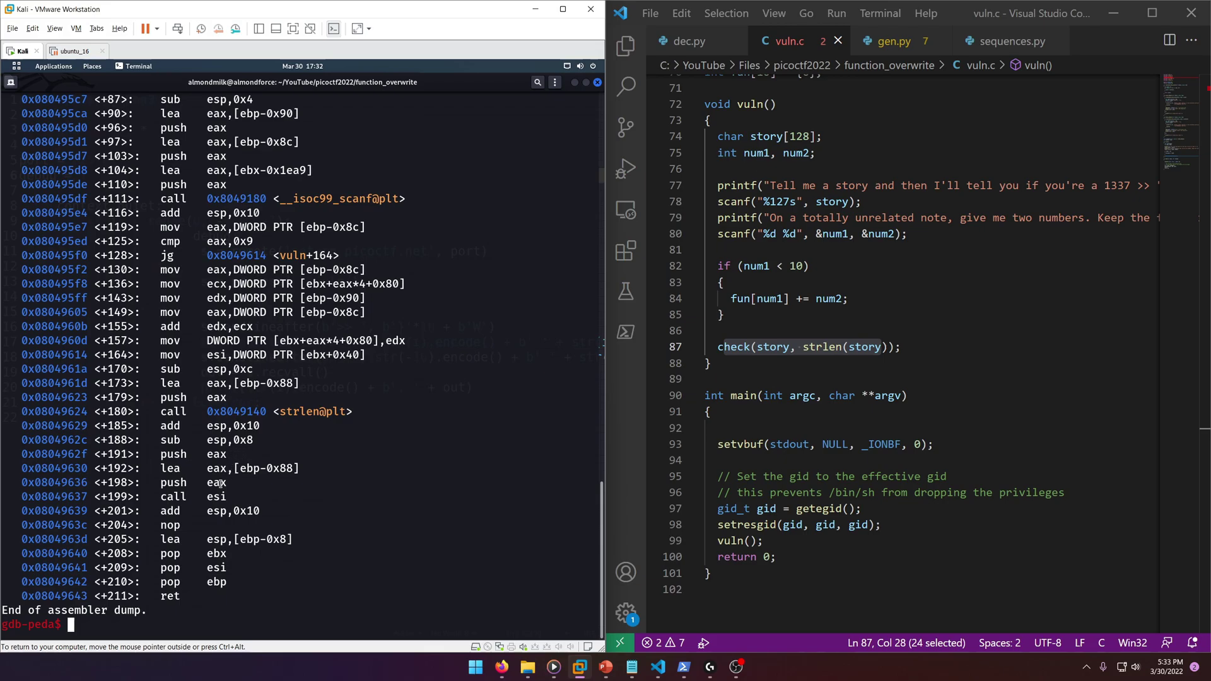
mouse_move(158, 412)
left_mouse_down()
mouse_move(282, 425)
mouse_move(309, 413)
left_mouse_up()
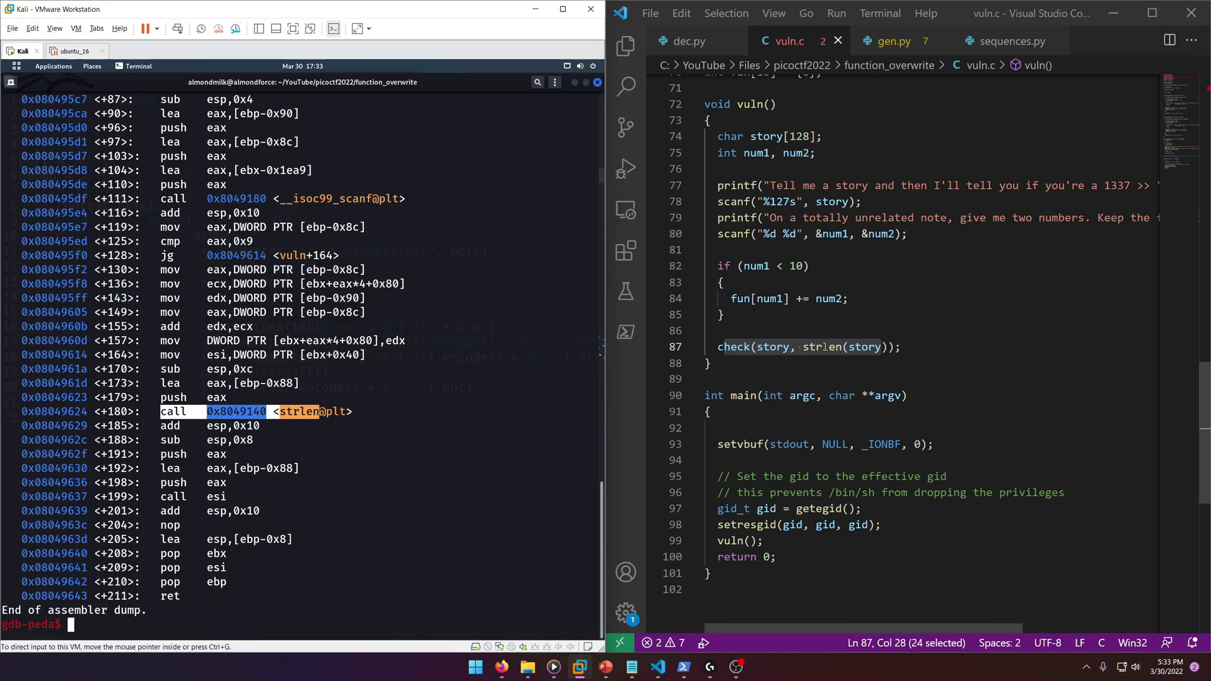
triple_click(823, 347)
left_click(185, 435)
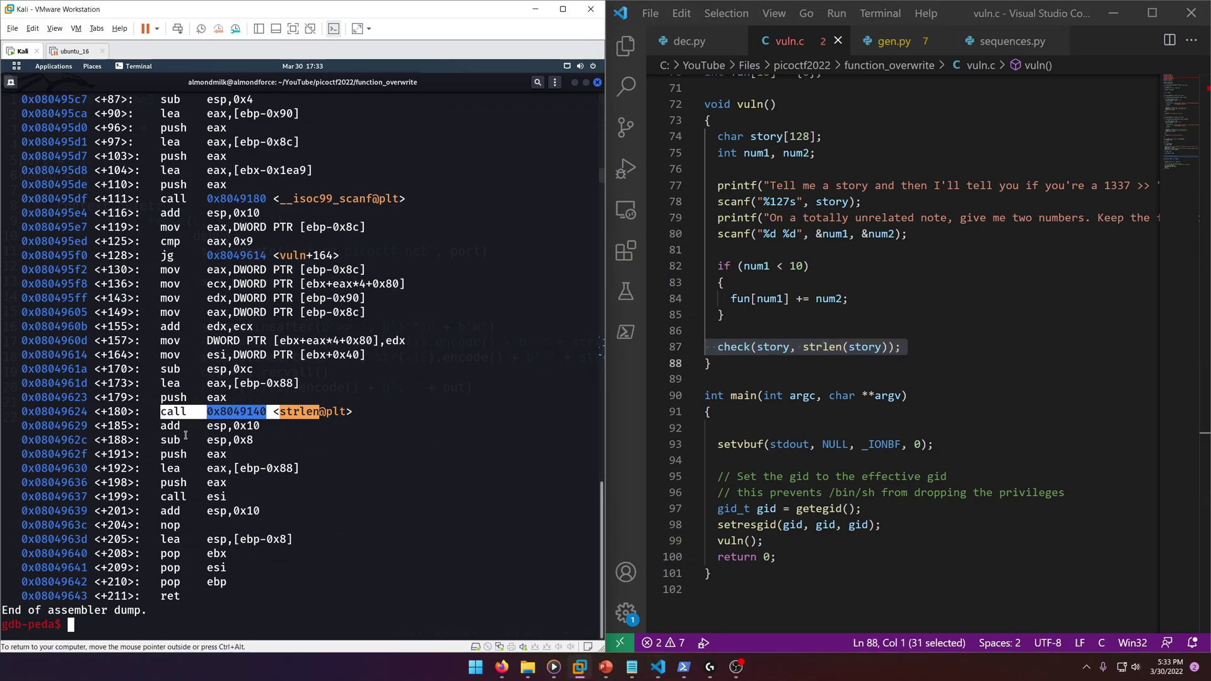
triple_click(192, 427)
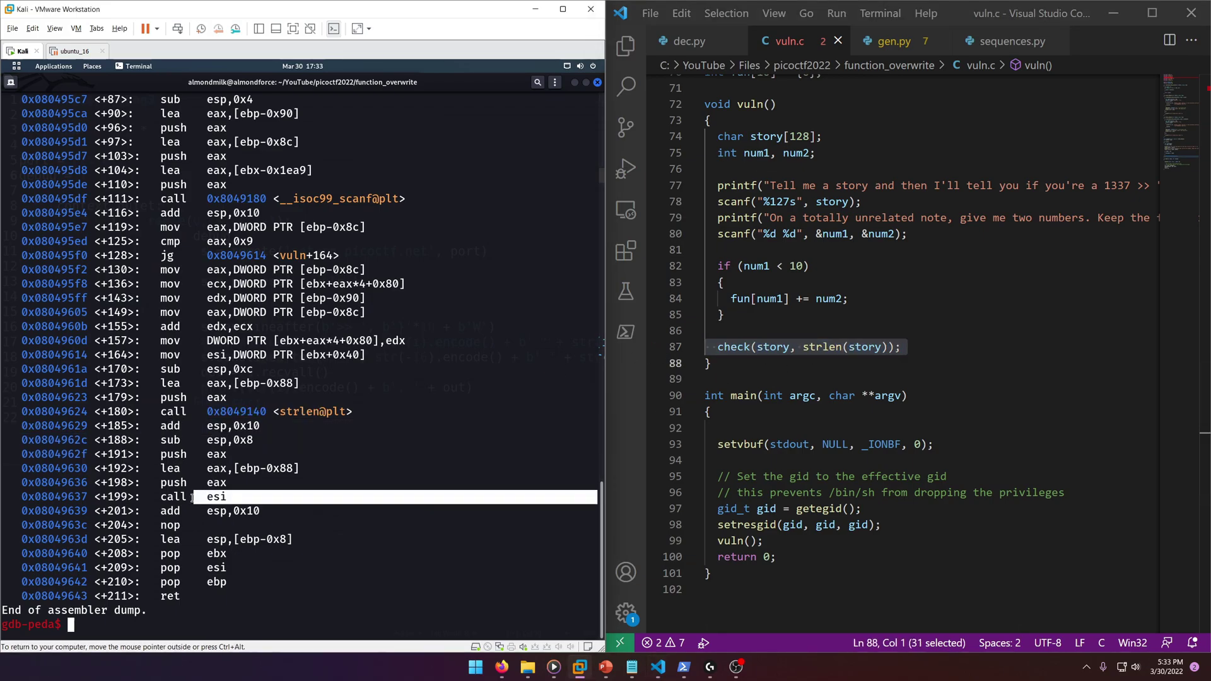
left_click_drag(596, 497, 161, 496)
key("alt+Tab")
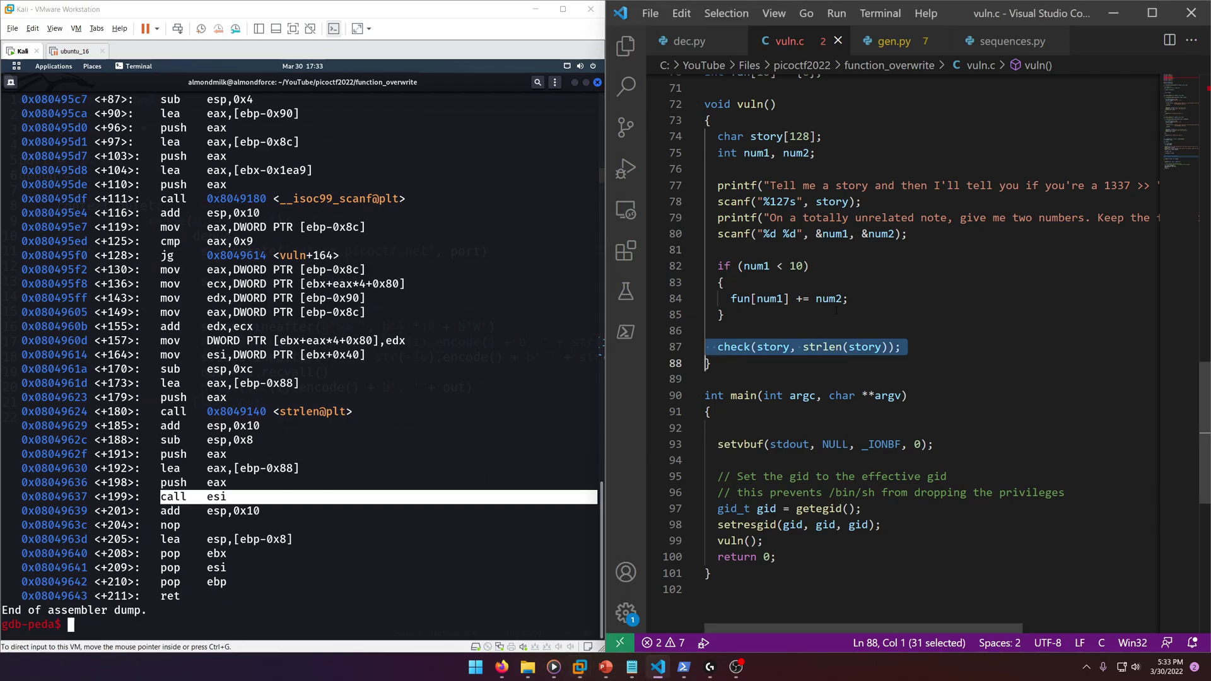
left_click_drag(596, 496, 23, 497)
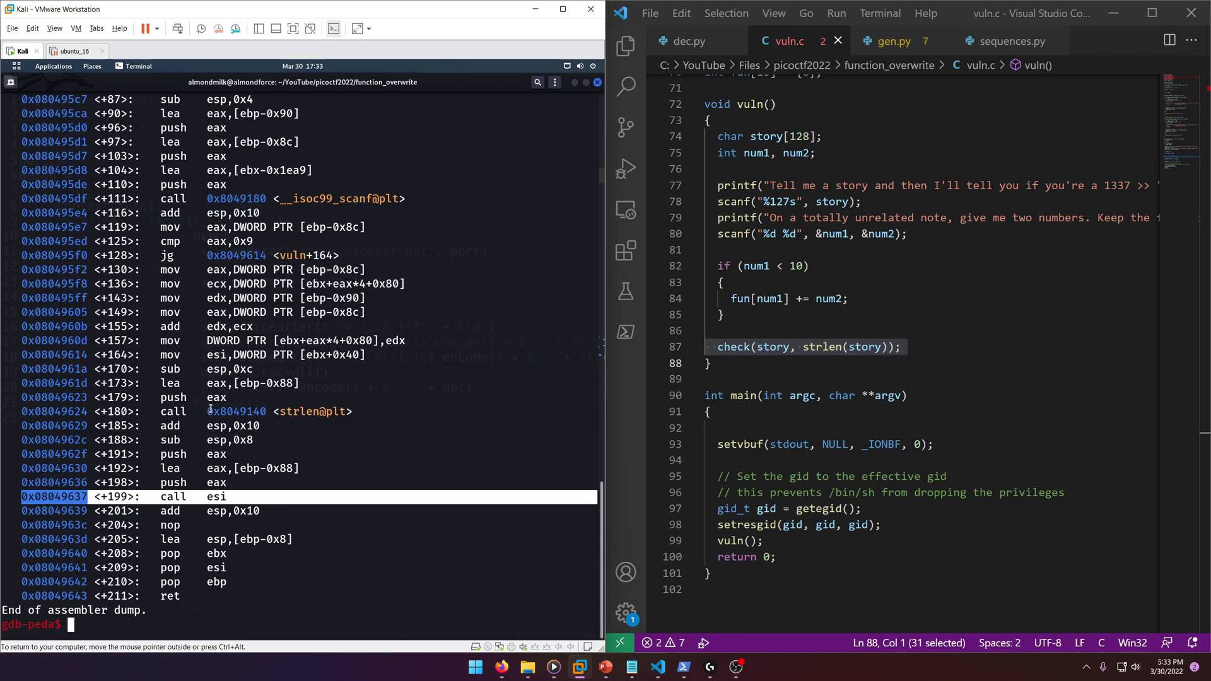
left_click_drag(161, 411, 353, 412)
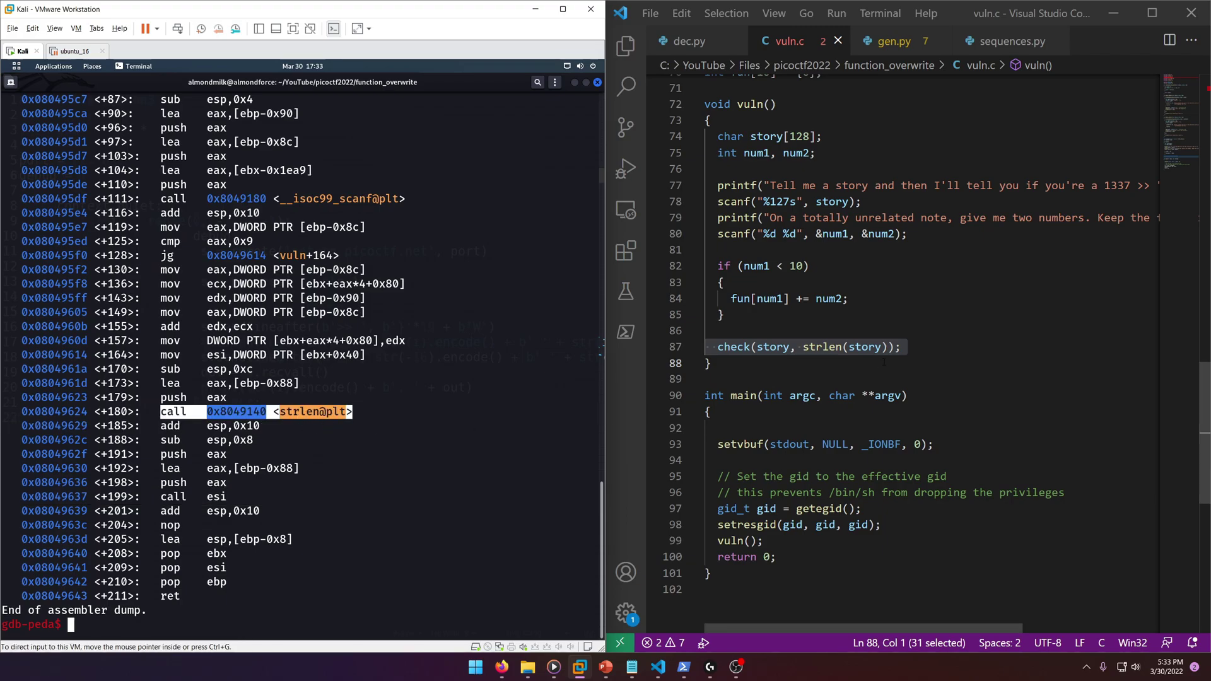
key("alt+Tab")
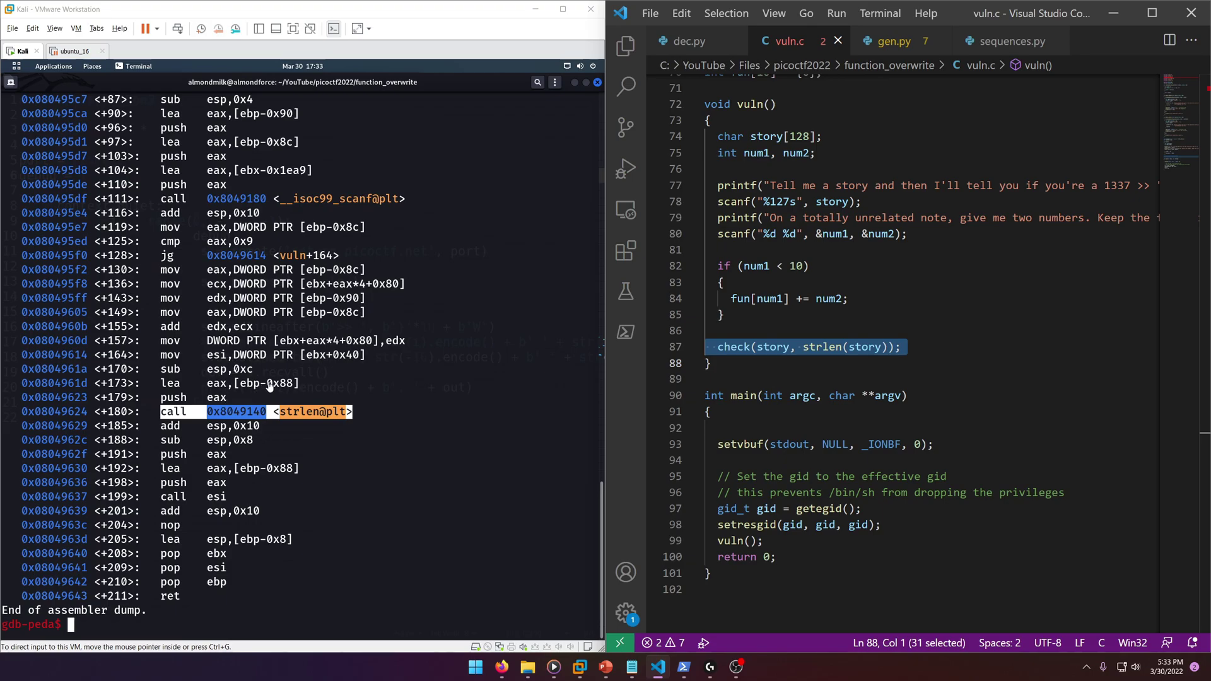
left_click(348, 360)
left_click_drag(369, 355, 214, 355)
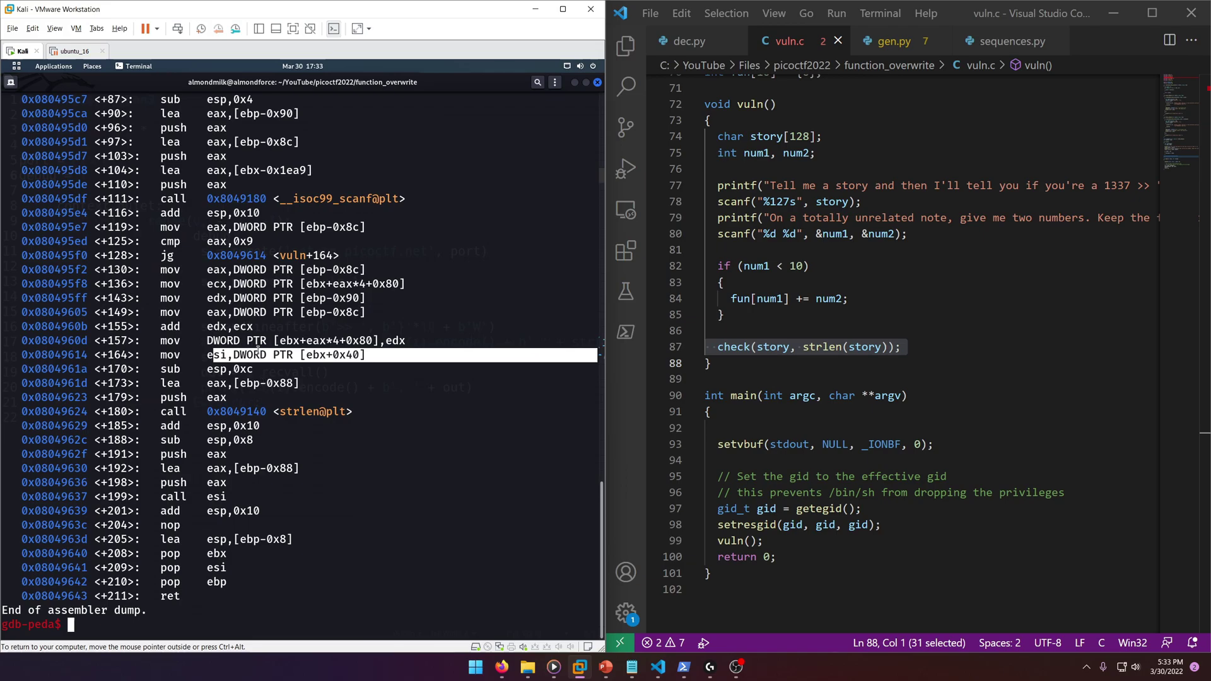
triple_click(258, 350)
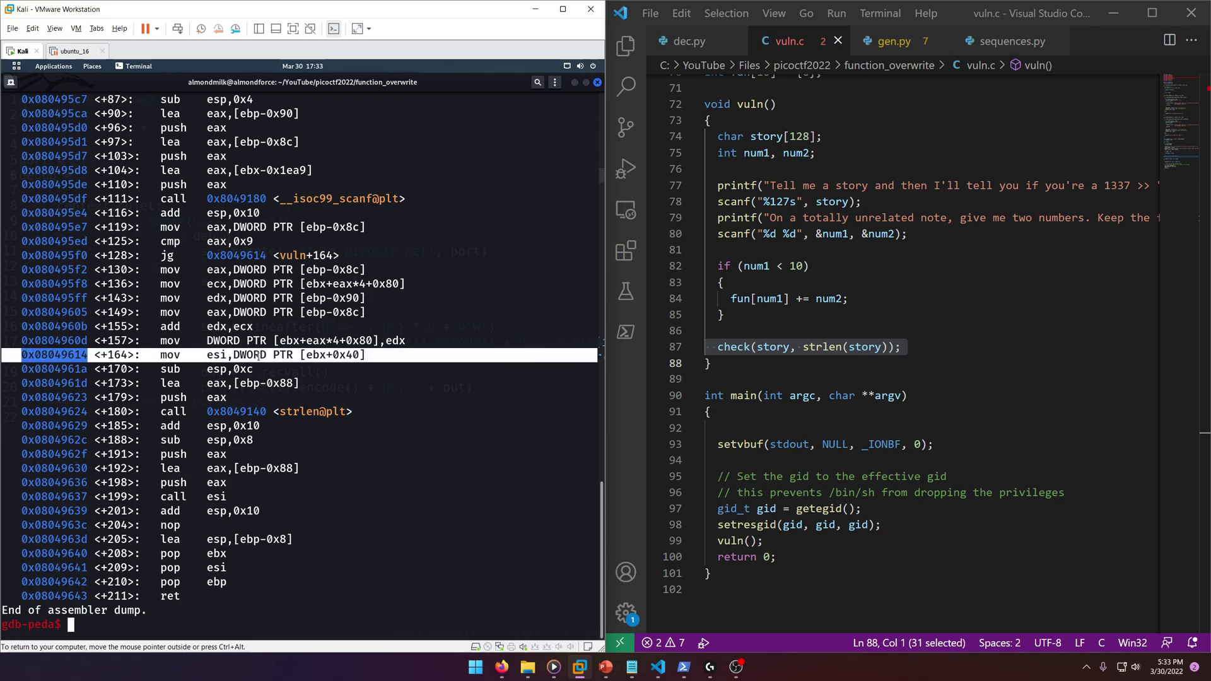
left_click(220, 354)
left_click_drag(196, 412, 363, 410)
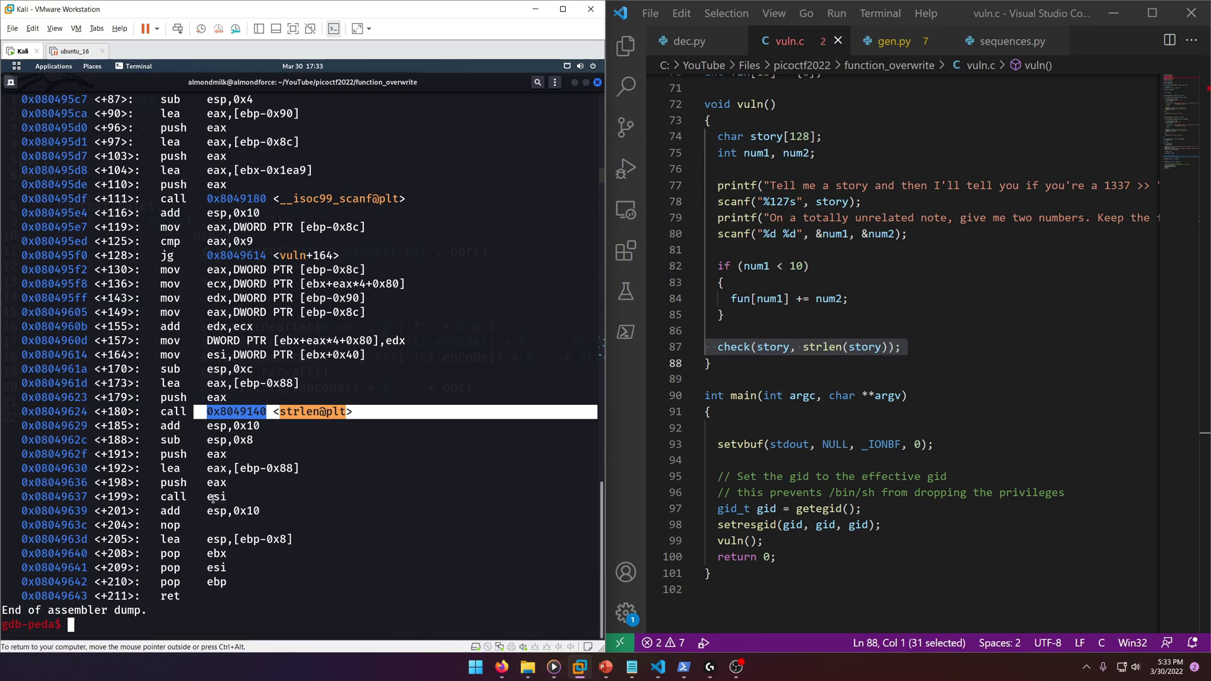
left_click_drag(214, 497, 20, 511)
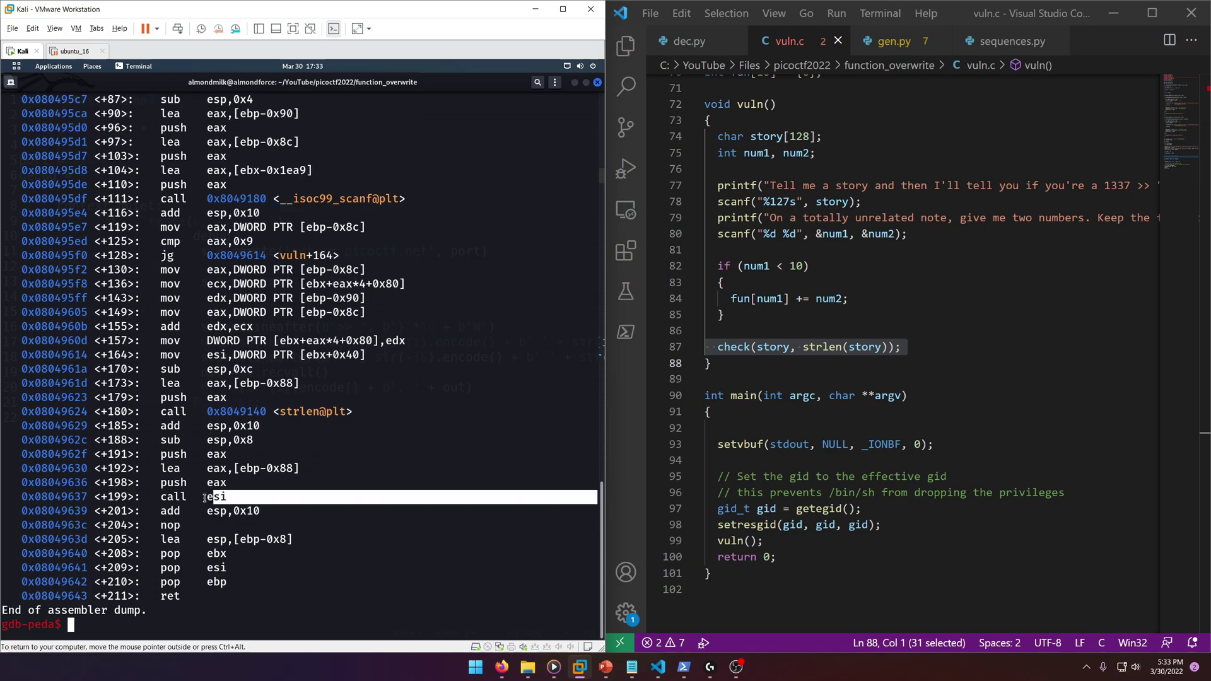
left_click(232, 327)
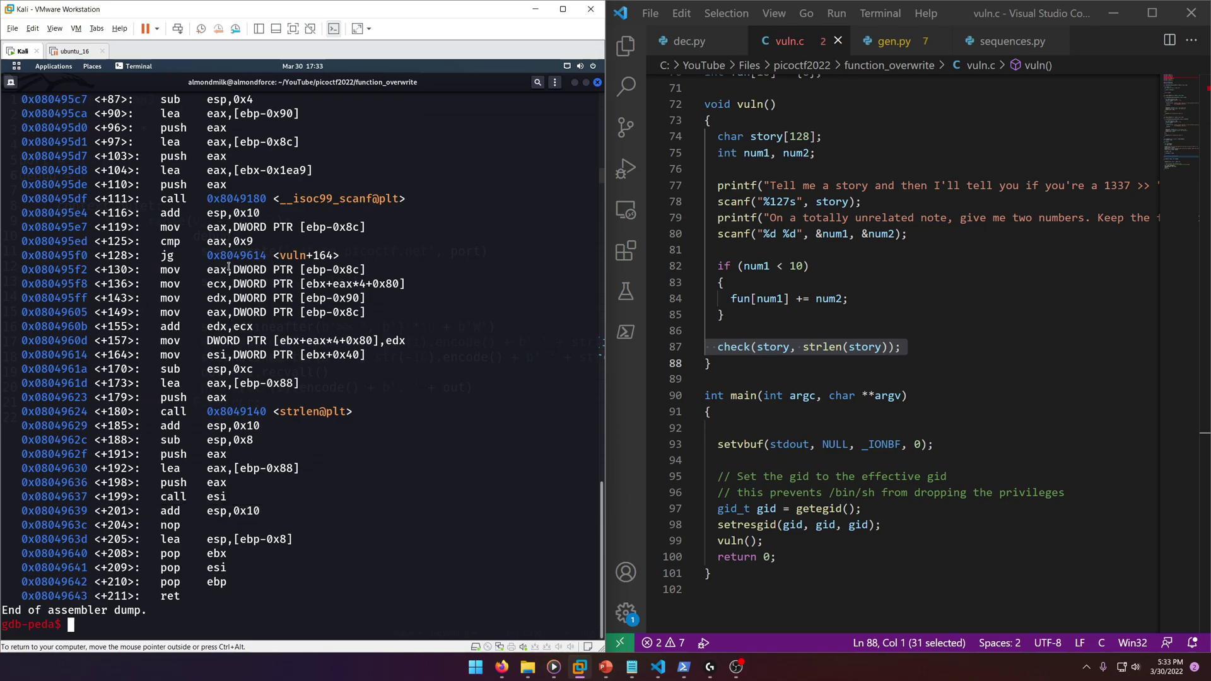
double_click(770, 299)
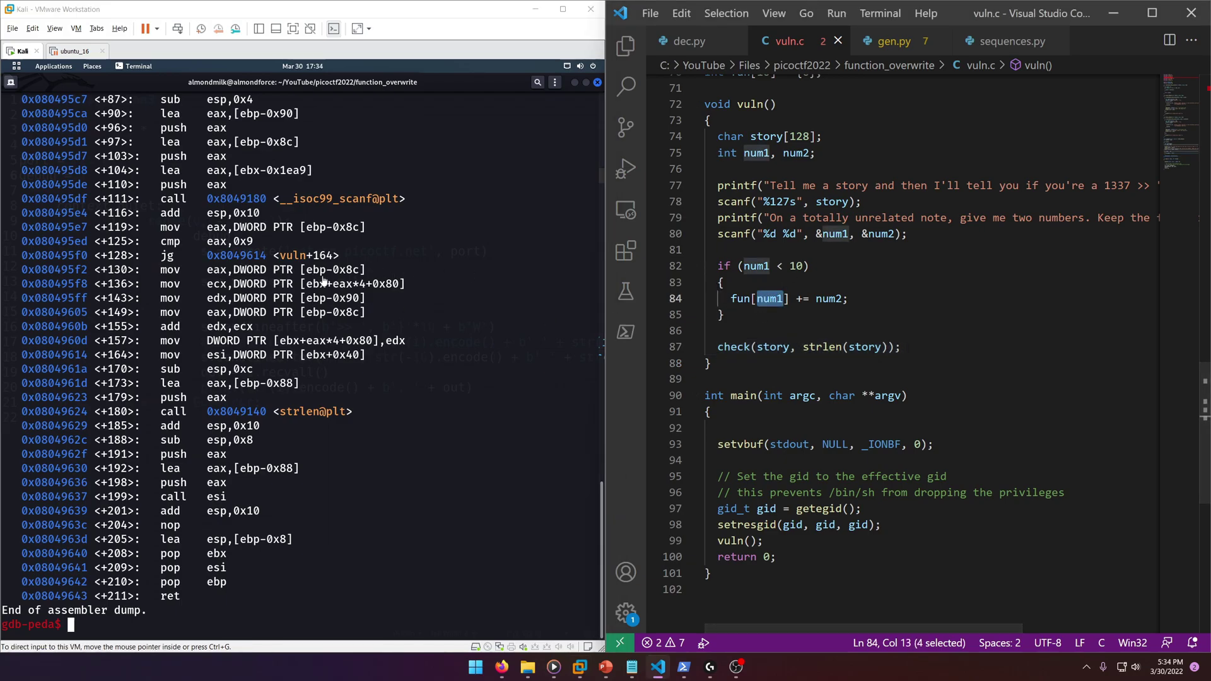
mouse_move(568, 270)
left_mouse_down()
mouse_move(10, 280)
mouse_move(25, 272)
left_mouse_up()
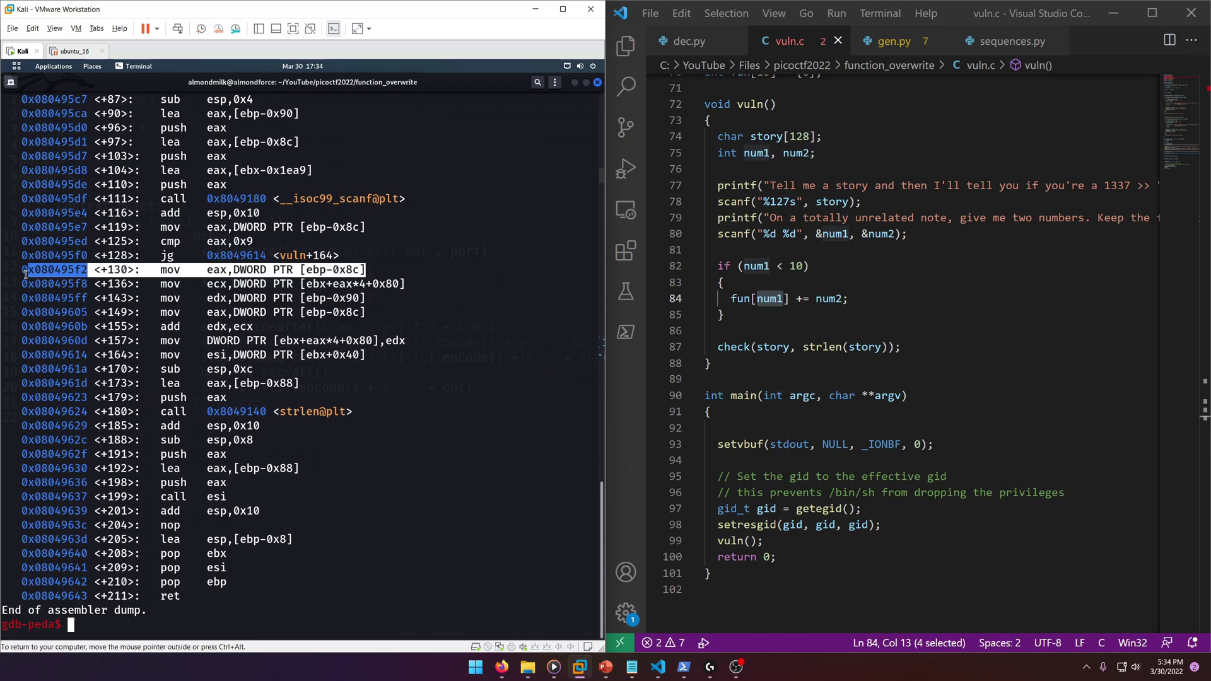
left_click(293, 284)
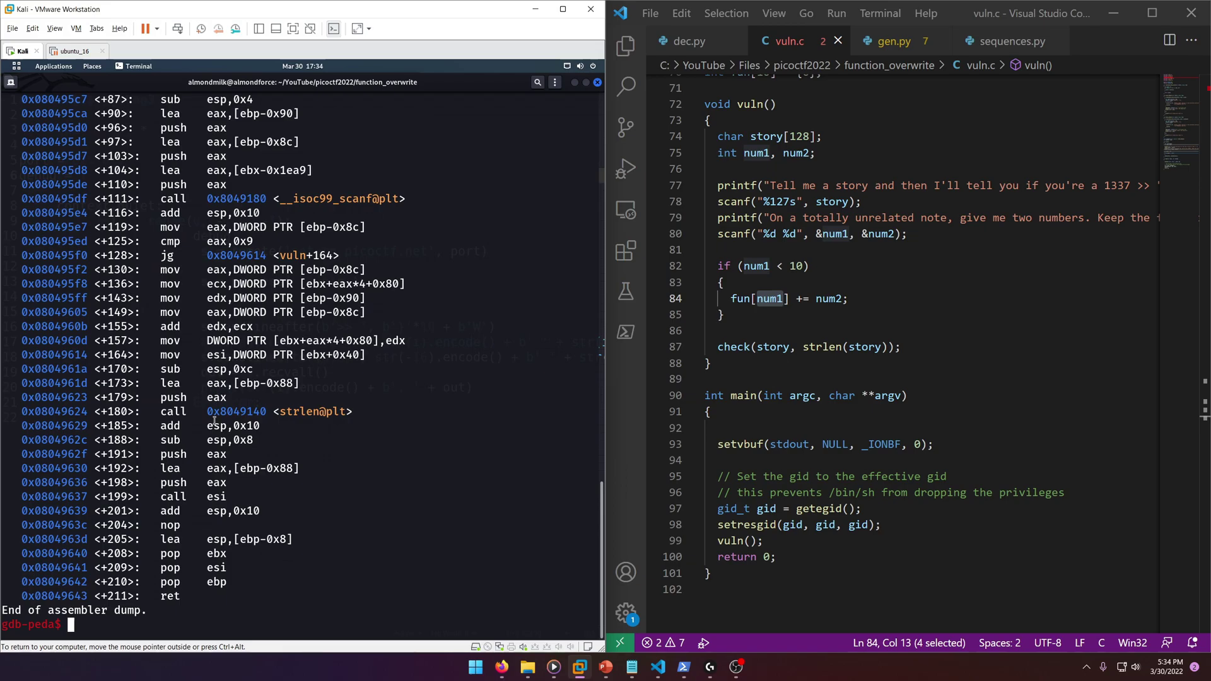
double_click(211, 497)
left_click_drag(267, 298, 233, 480)
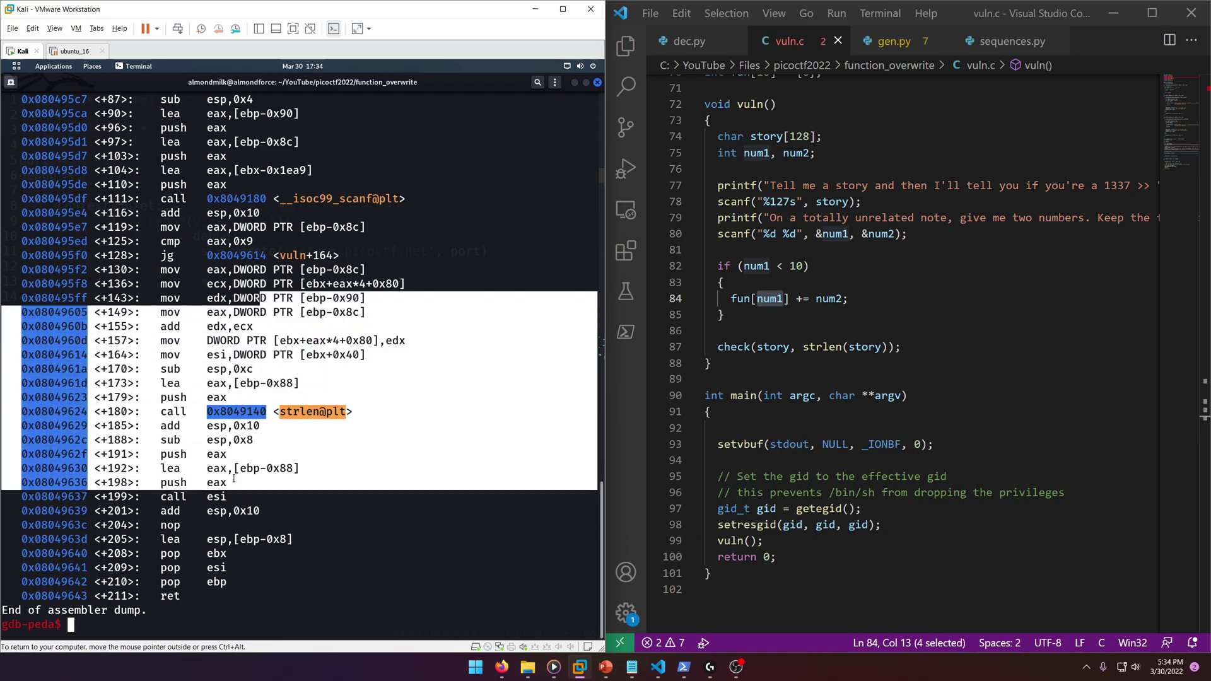
left_click(575, 92)
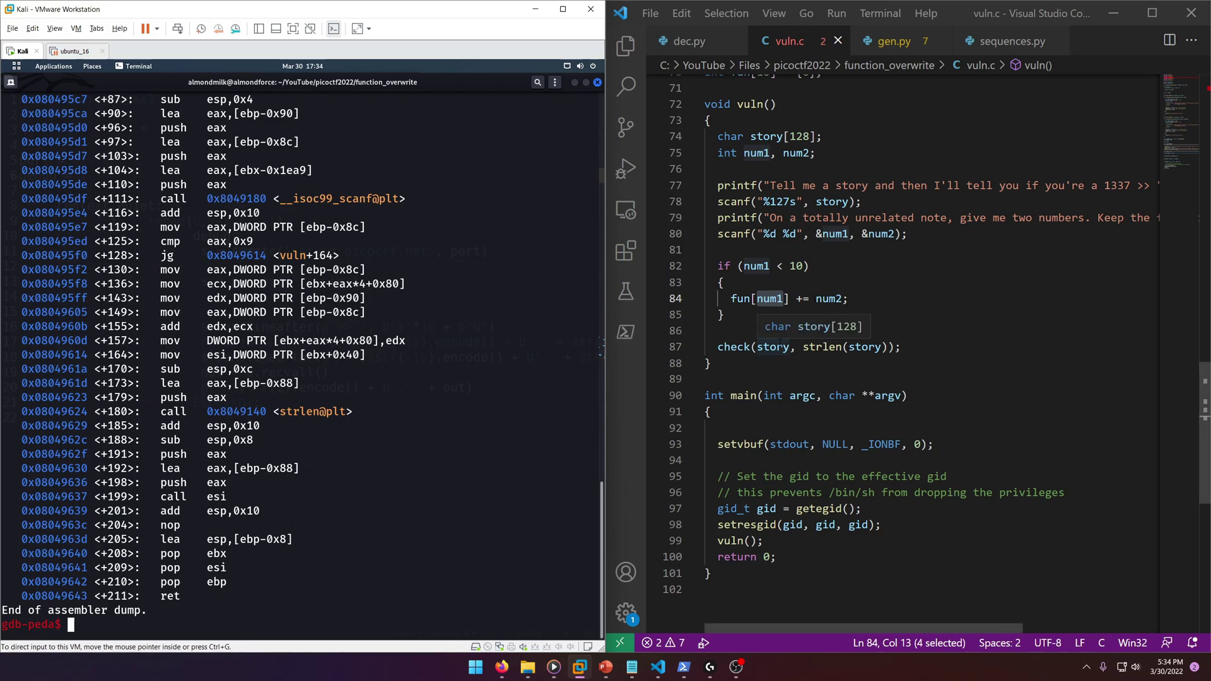
left_click_drag(798, 301, 837, 302)
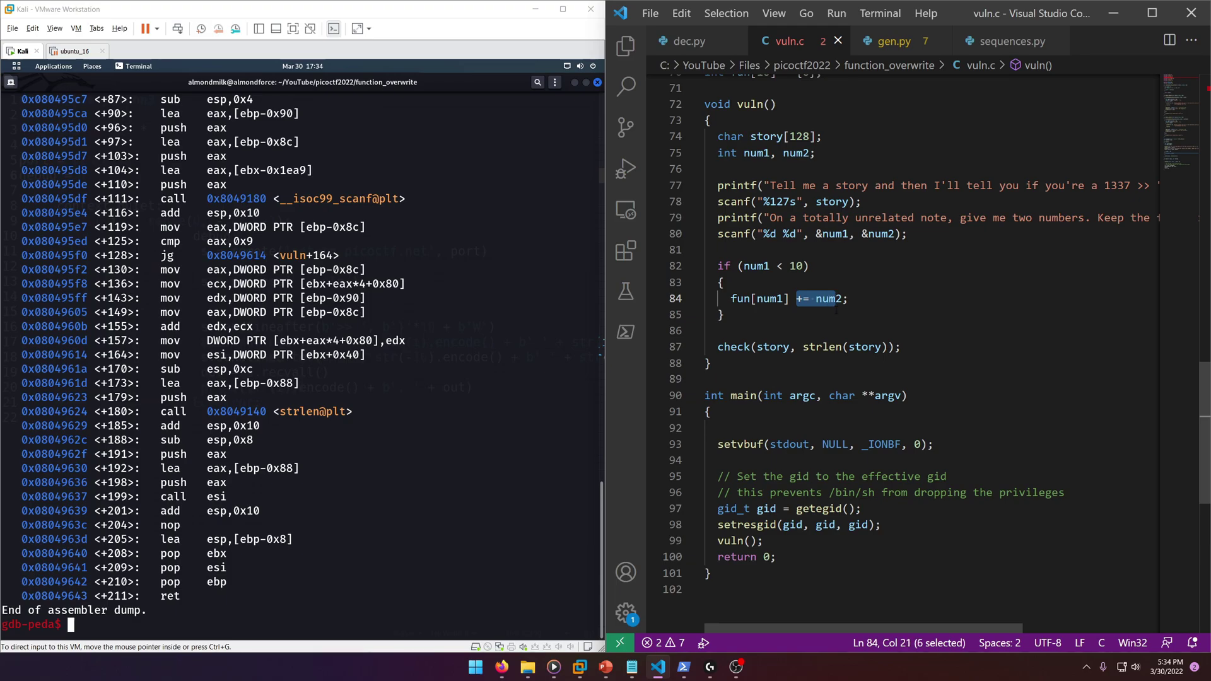
- Highlight the call esi line, then num1, num2 and += in line 84
left_click(176, 504)
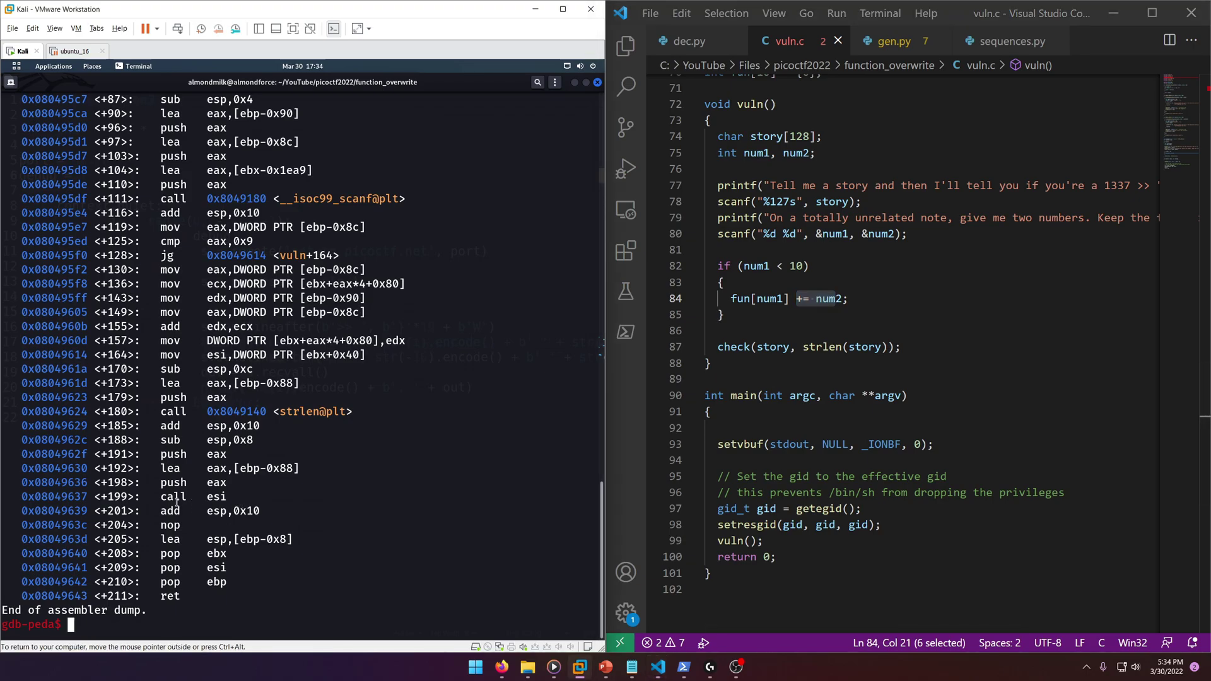
left_click_drag(161, 497, 598, 497)
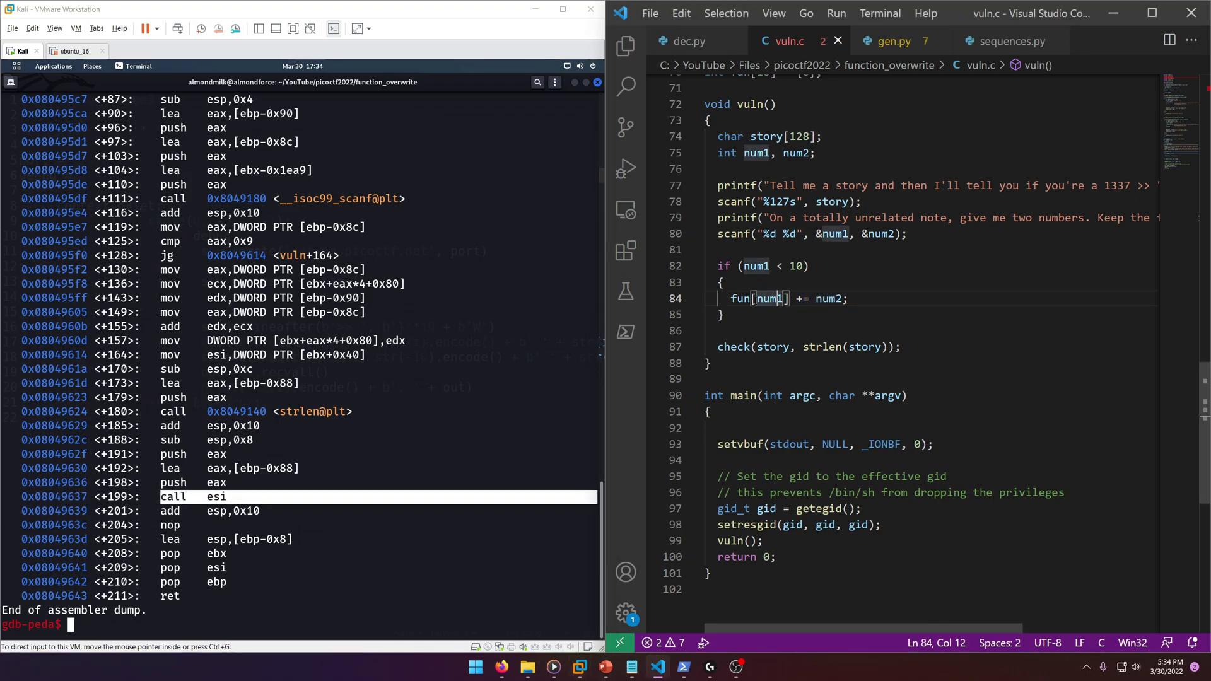
double_click(777, 298)
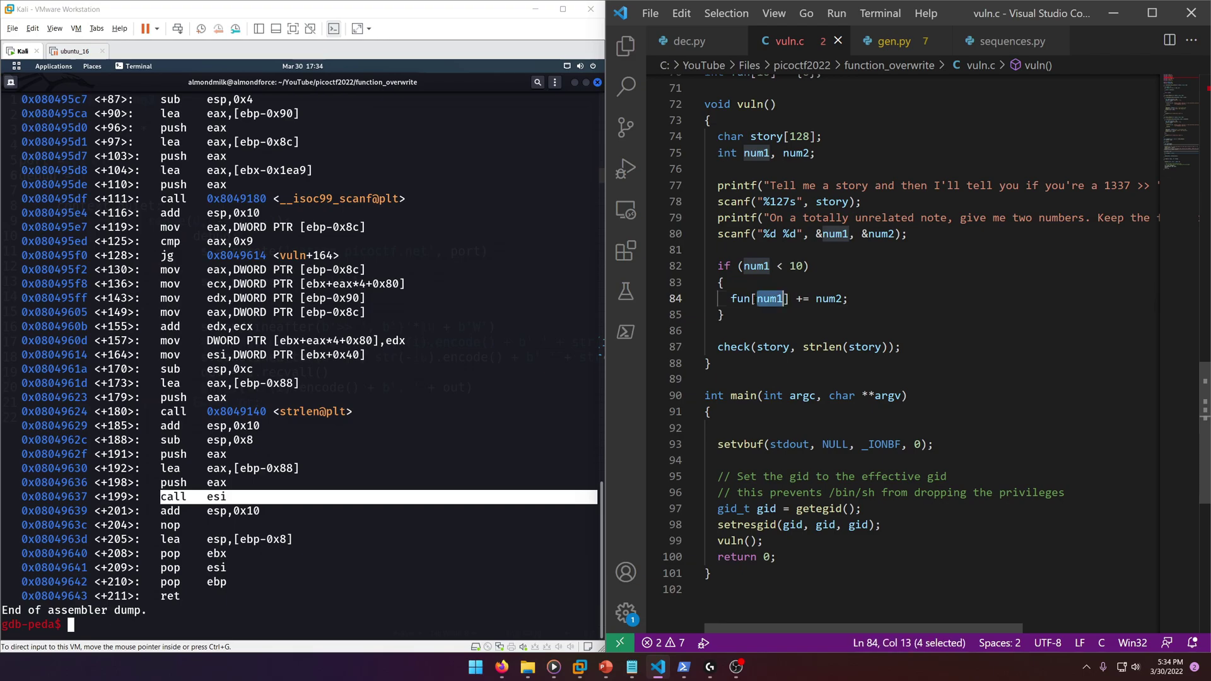
double_click(830, 298)
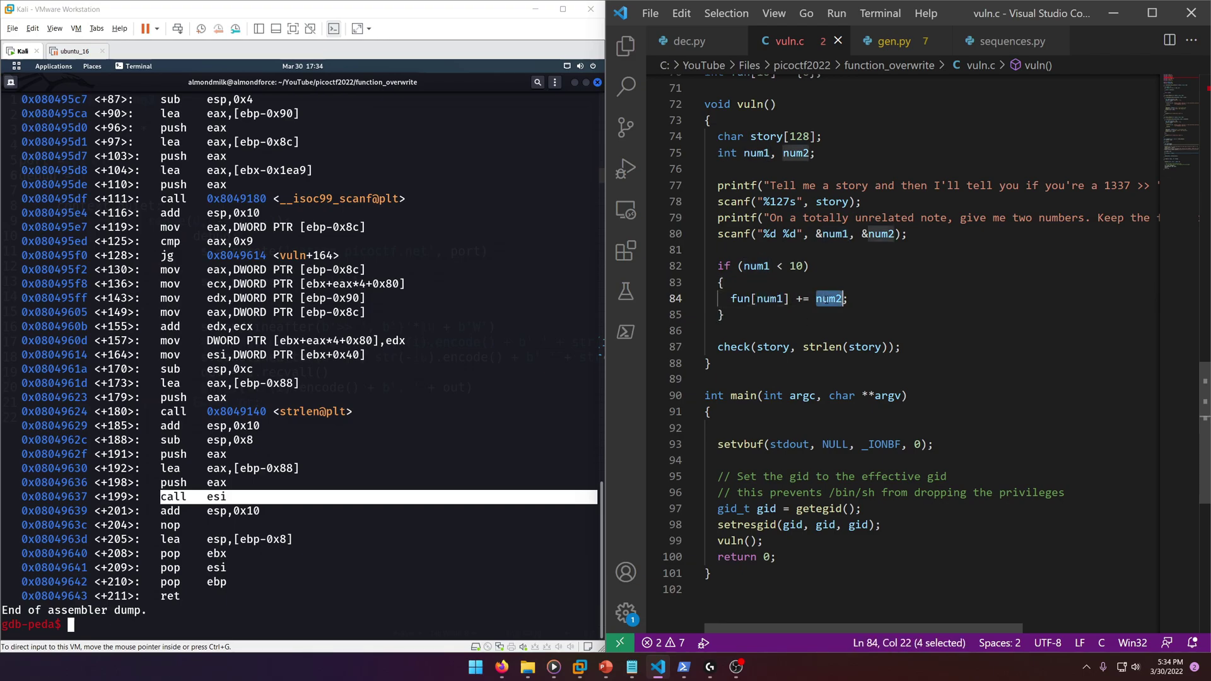
left_click(732, 347)
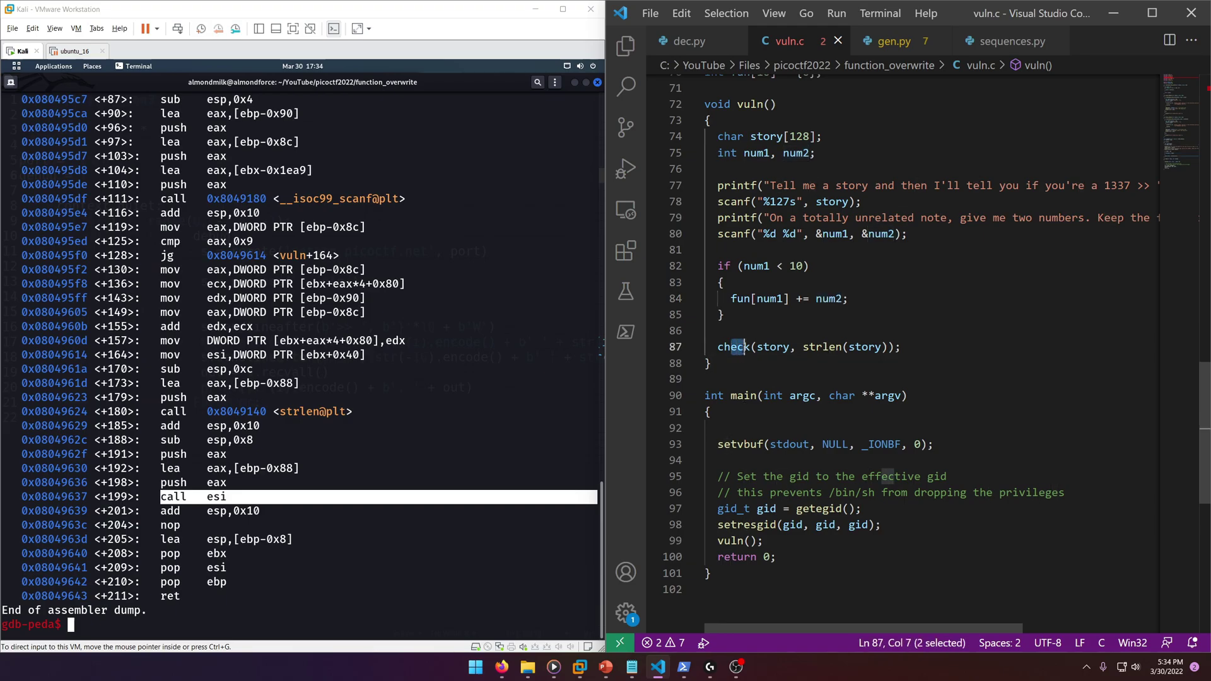
double_click(802, 299)
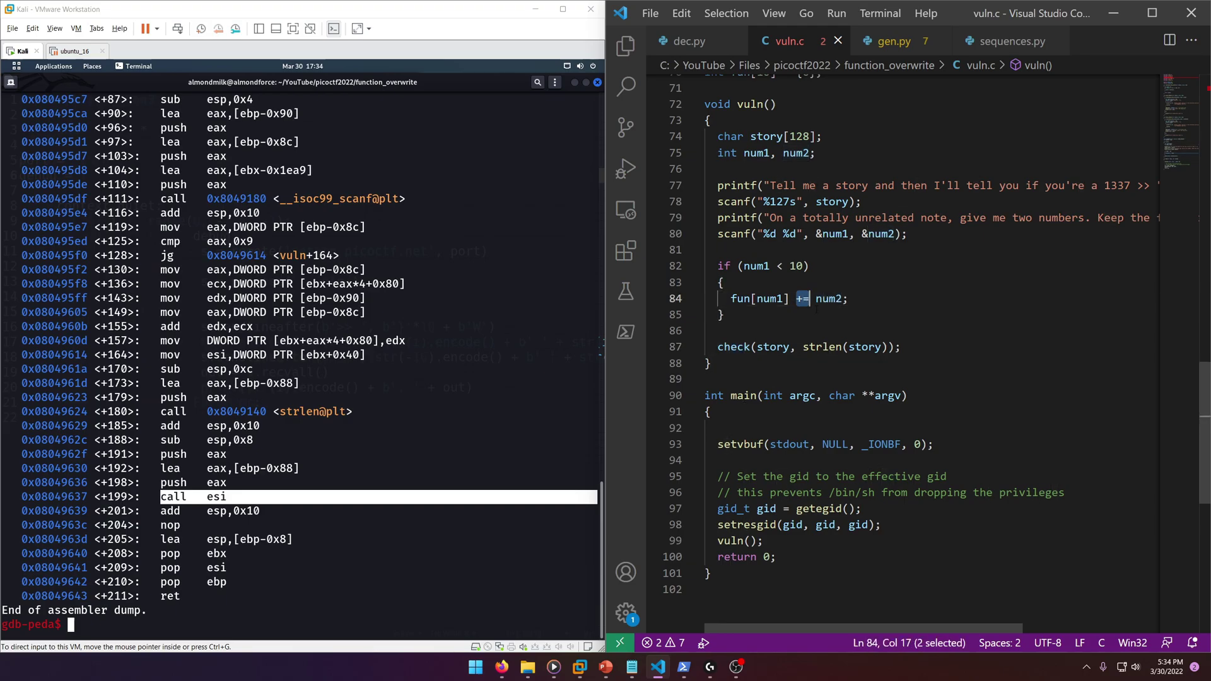
- Clear the num1 highlight and bring the exploit.py editor forward in the Kali VM
double_click(768, 298)
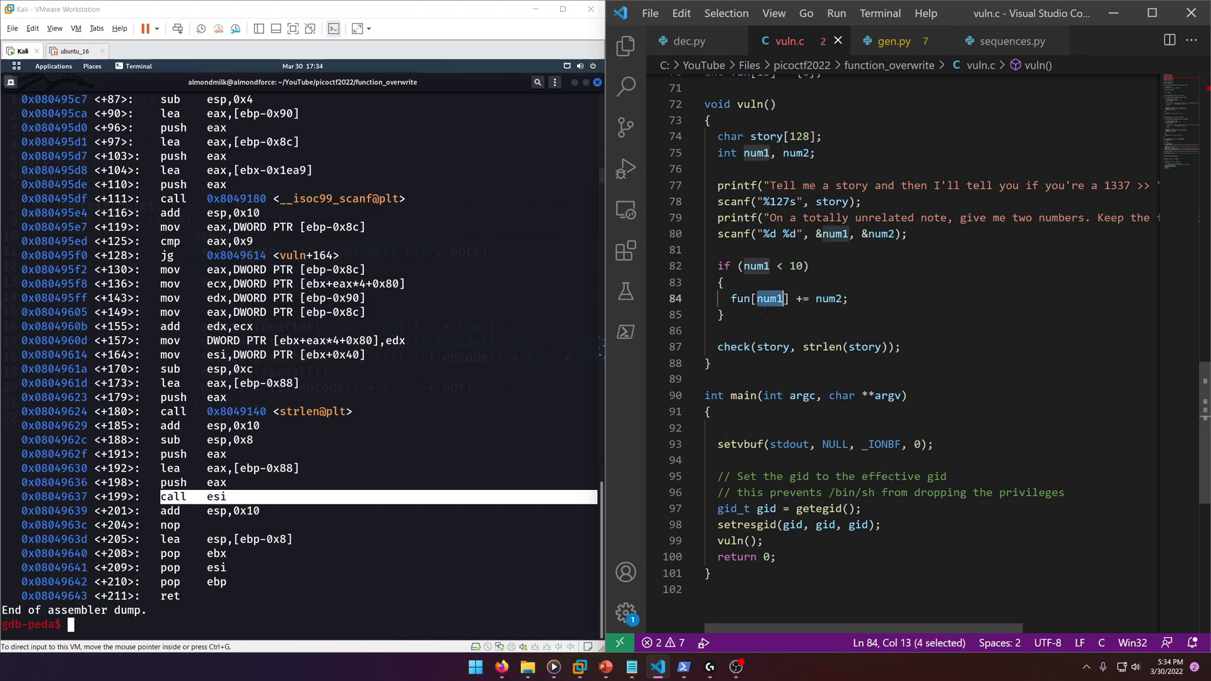
left_click(744, 318)
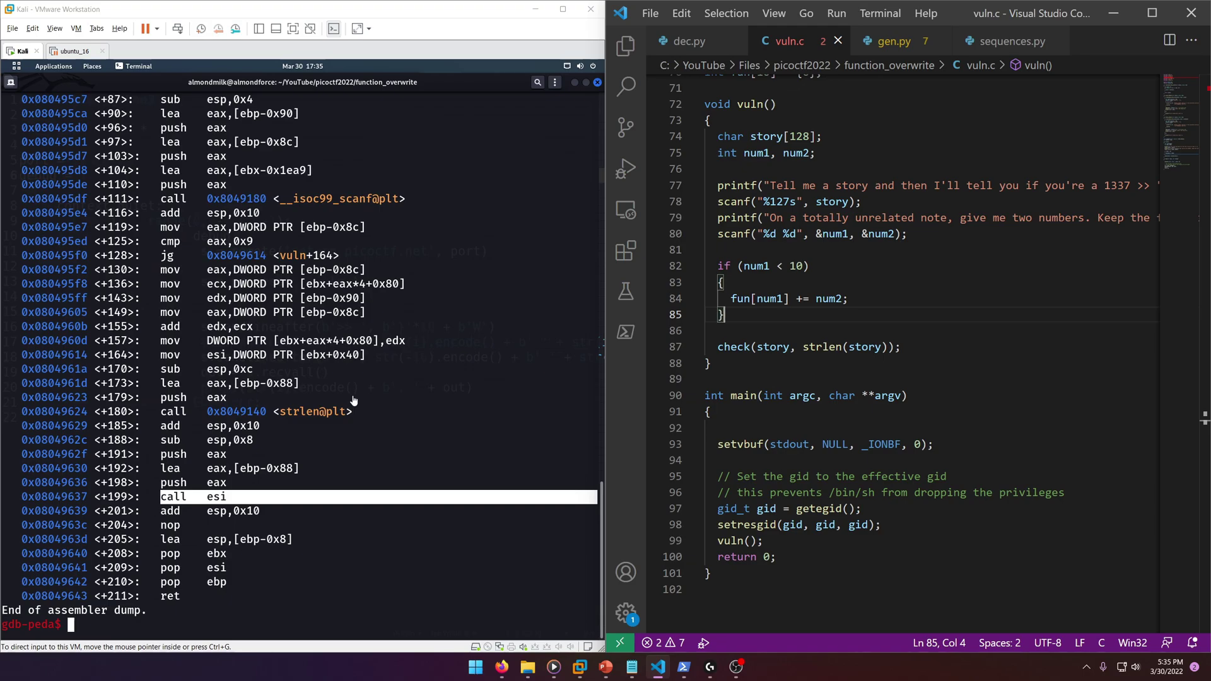
left_click(567, 88)
key("alt+Tab")
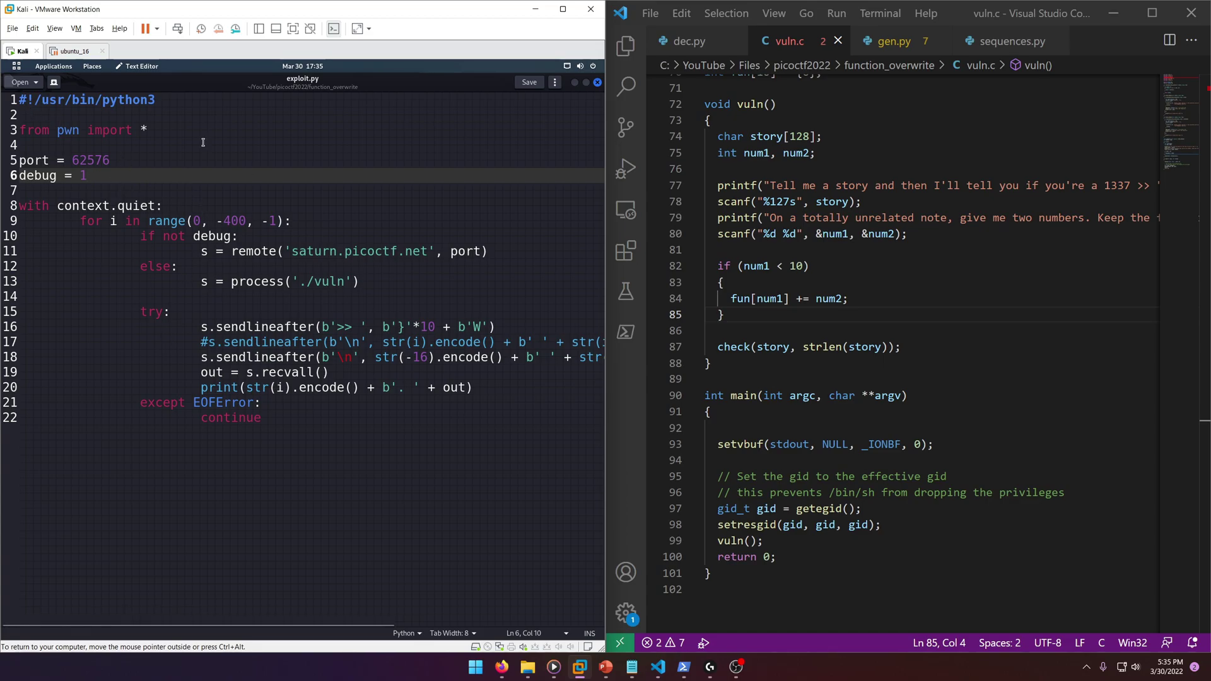
- Inspect the range call with the -400 loop bound on line 9
triple_click(92, 220)
left_click(252, 221)
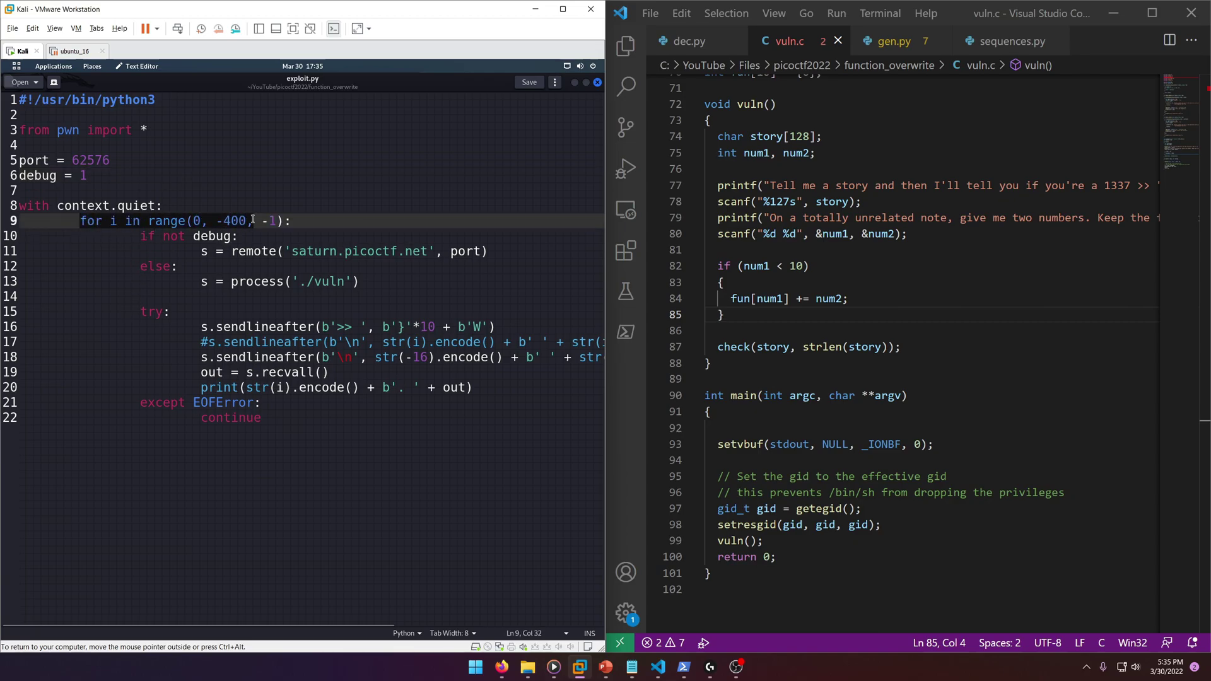
left_click(226, 235)
left_click(178, 221)
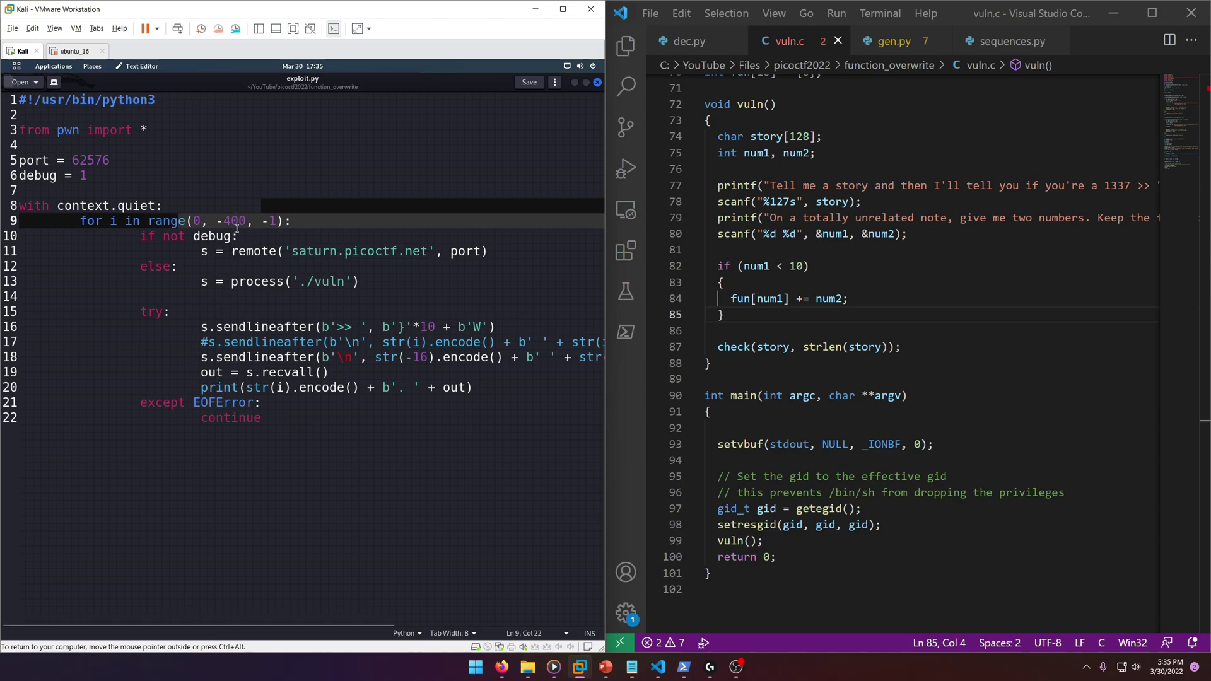
left_click(239, 220)
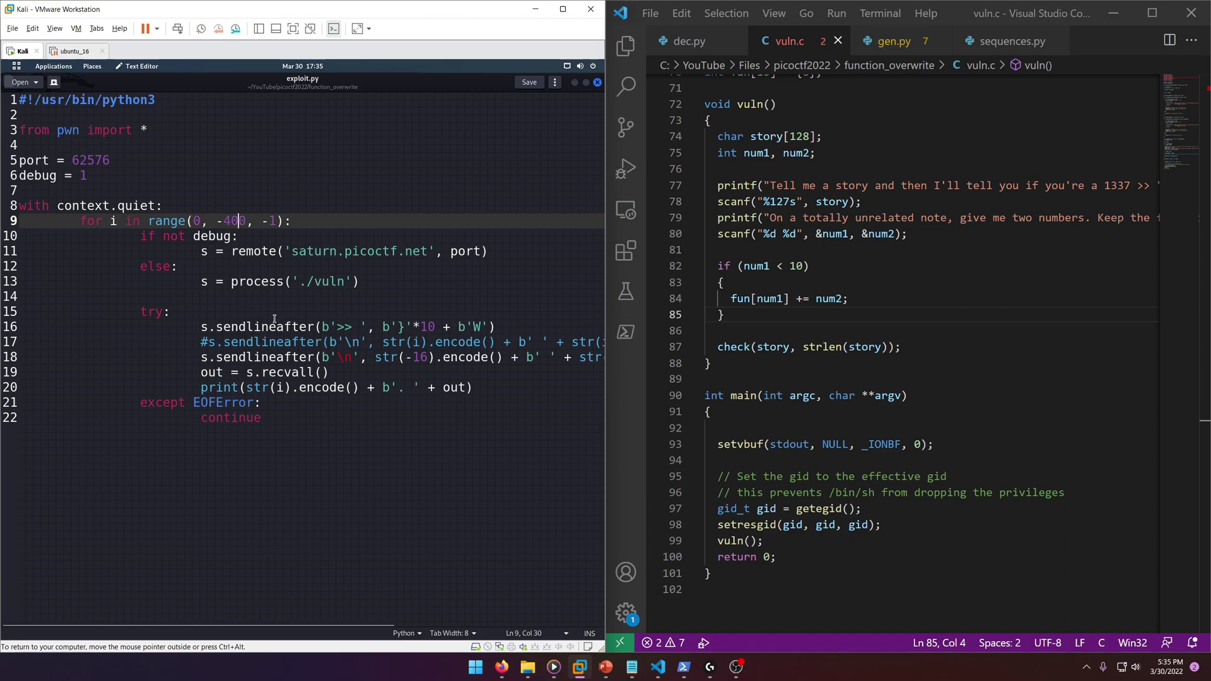
- Delete the commented-out sendlineafter line 17 below the line 16 payload
left_click(212, 334)
left_click(210, 326)
left_click_drag(201, 326, 420, 326)
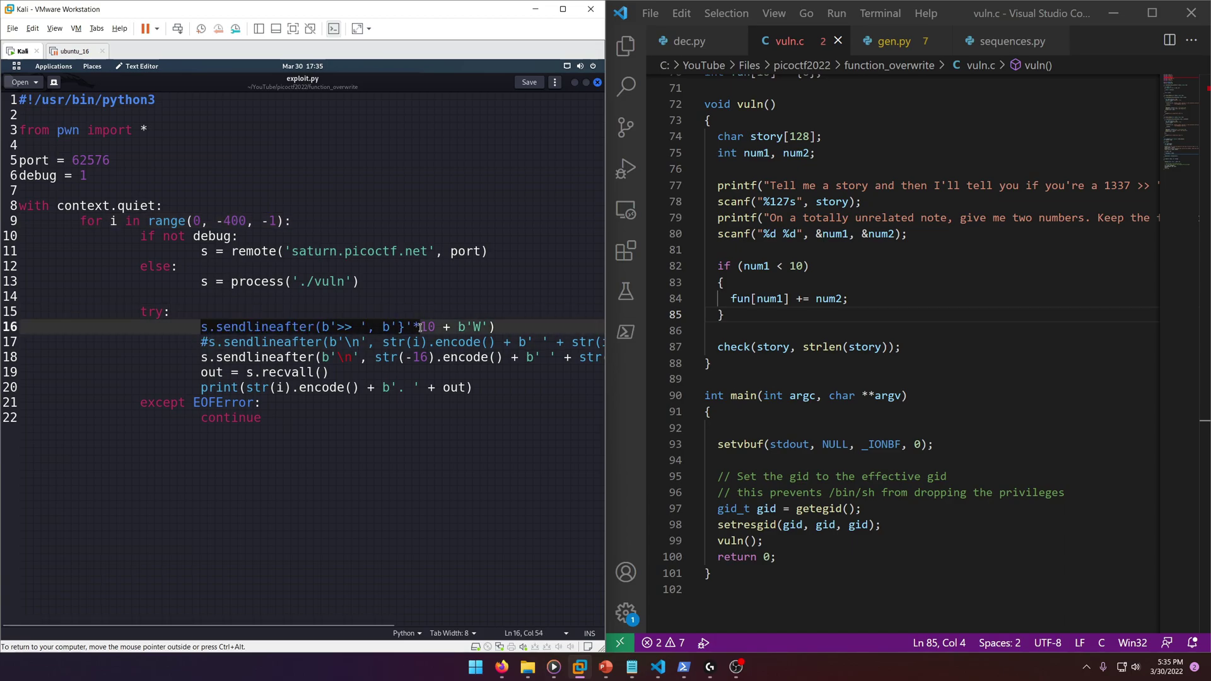
left_click(450, 339)
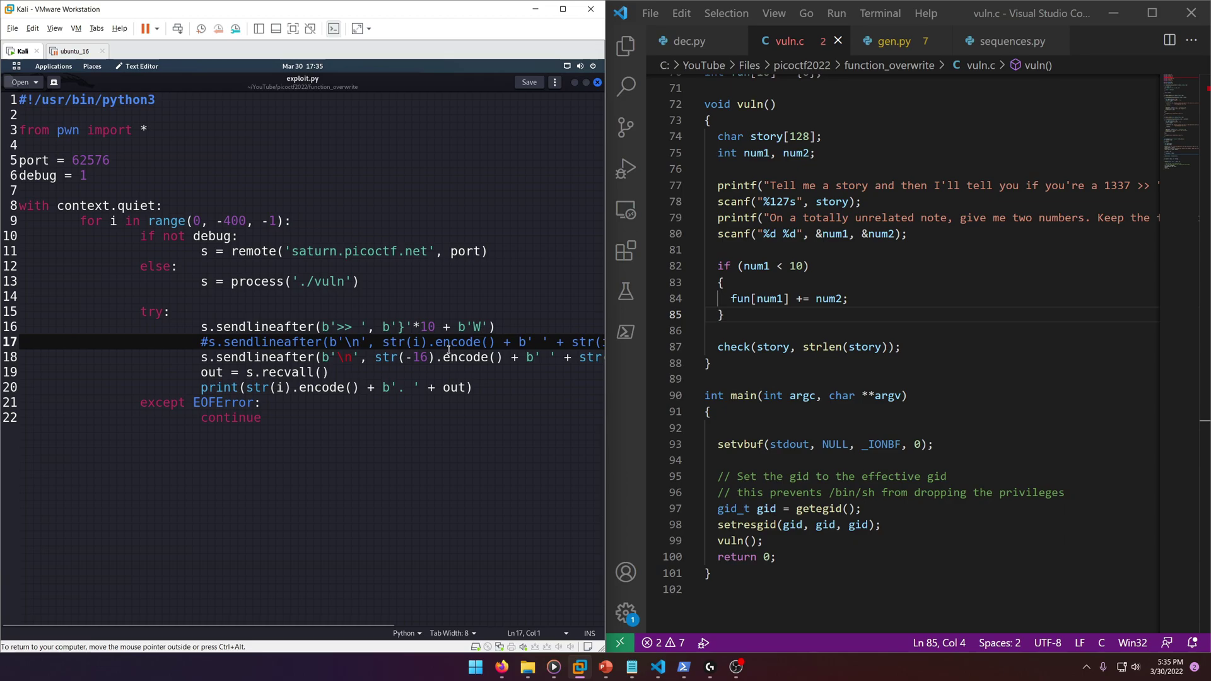
key("shift+End")
key("BackSpace")
key("BackSpace")
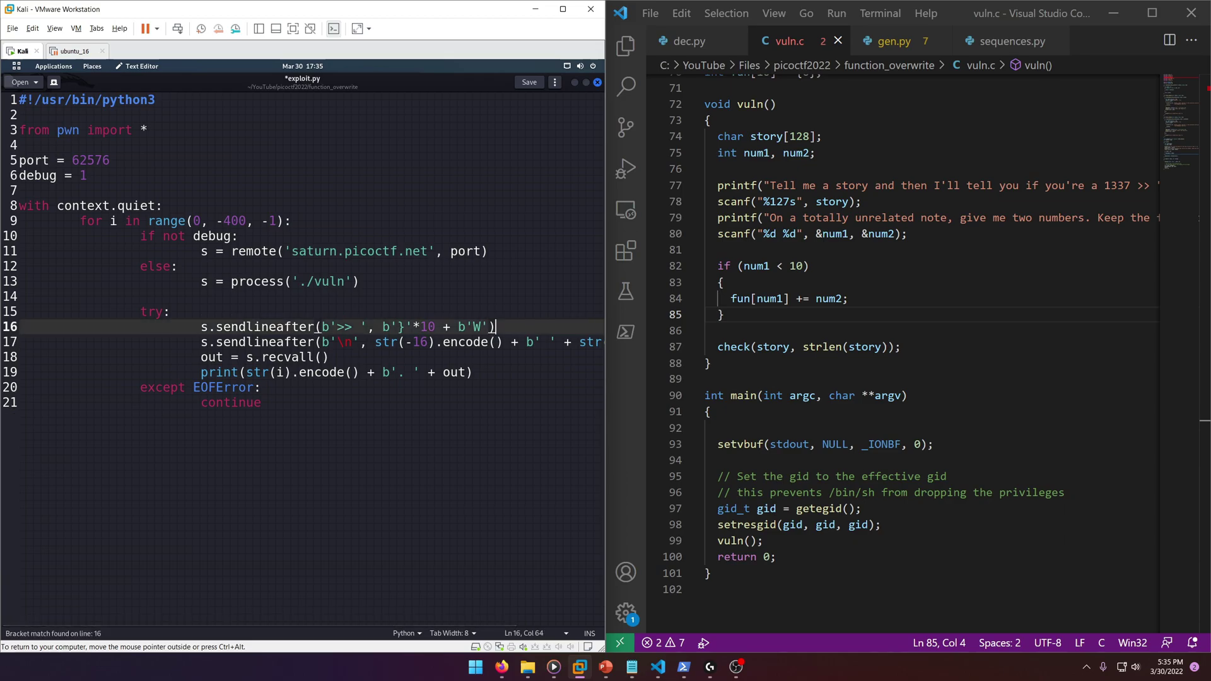
left_click_drag(338, 625, 391, 625)
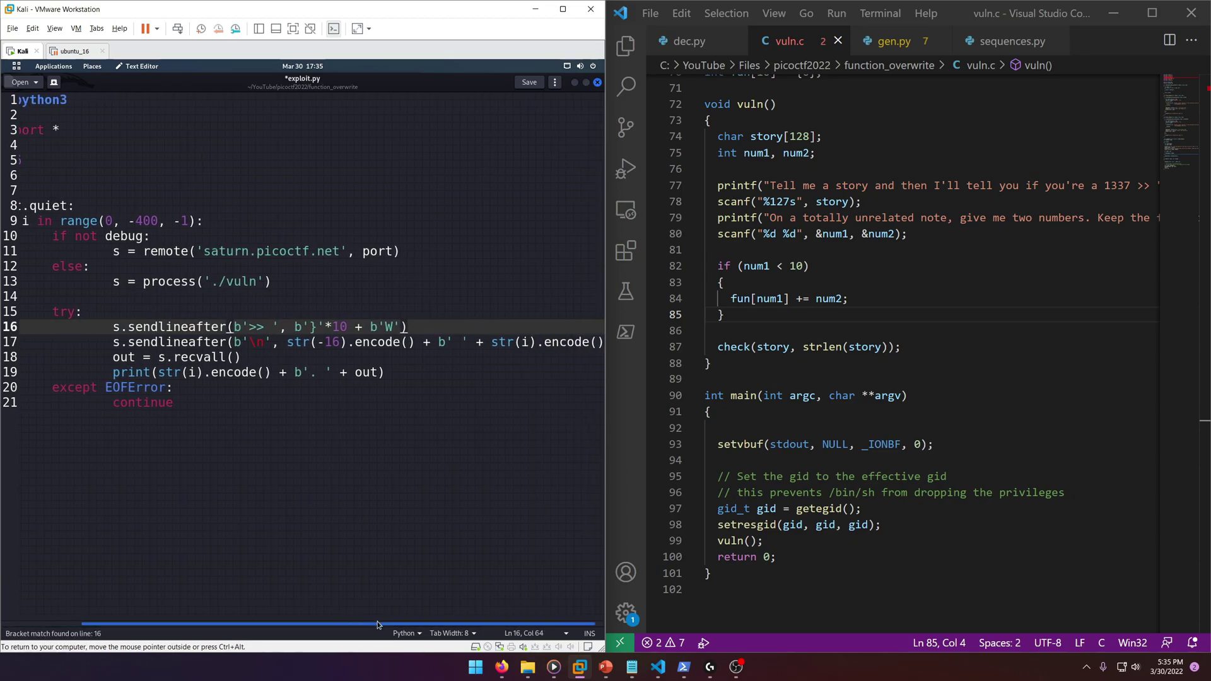
- Maximize the VM, with gedit tiled left and the gdb disassembly terminal right
left_click(562, 8)
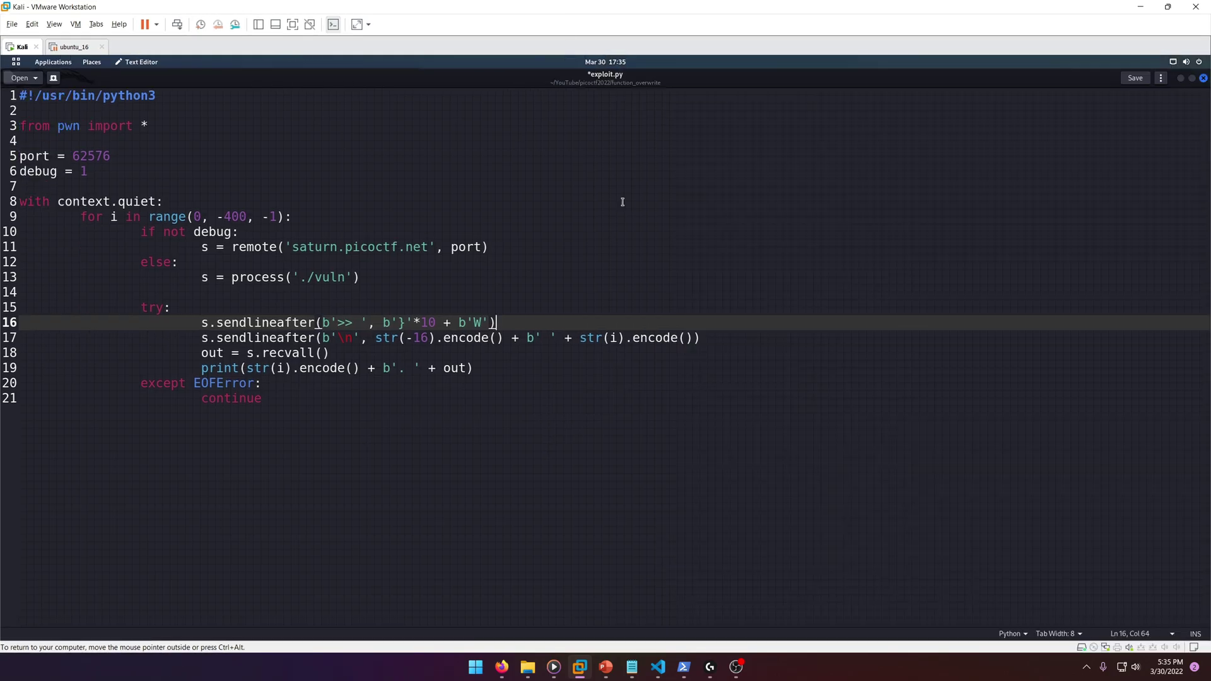
left_click_drag(617, 74, 2, 291)
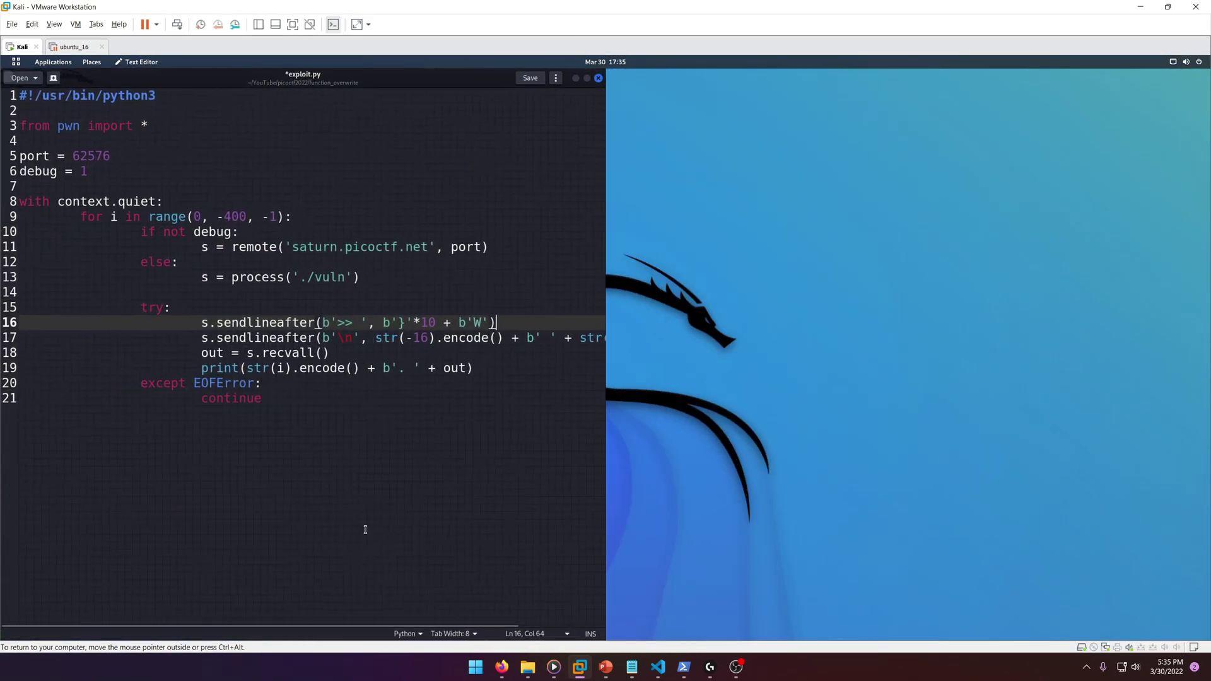
key("alt+Tab")
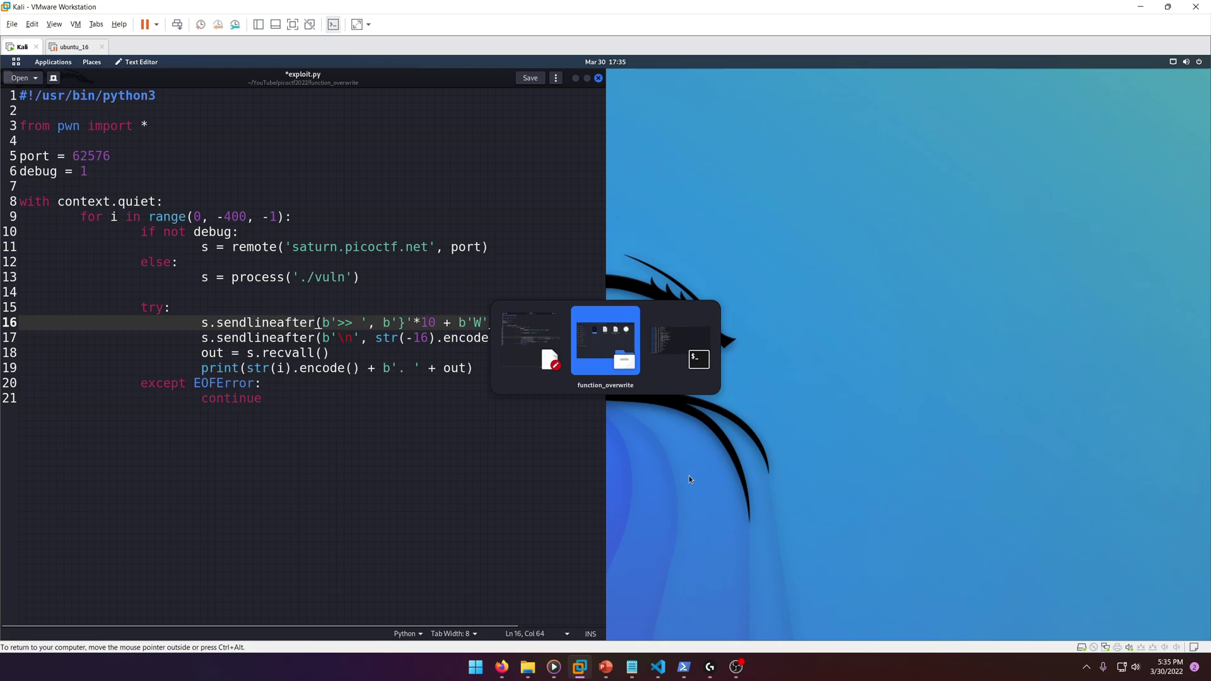
key("alt+Tab")
mouse_move(959, 103)
left_mouse_down()
mouse_move(958, 212)
mouse_move(958, 155)
left_mouse_up()
key("super+Right")
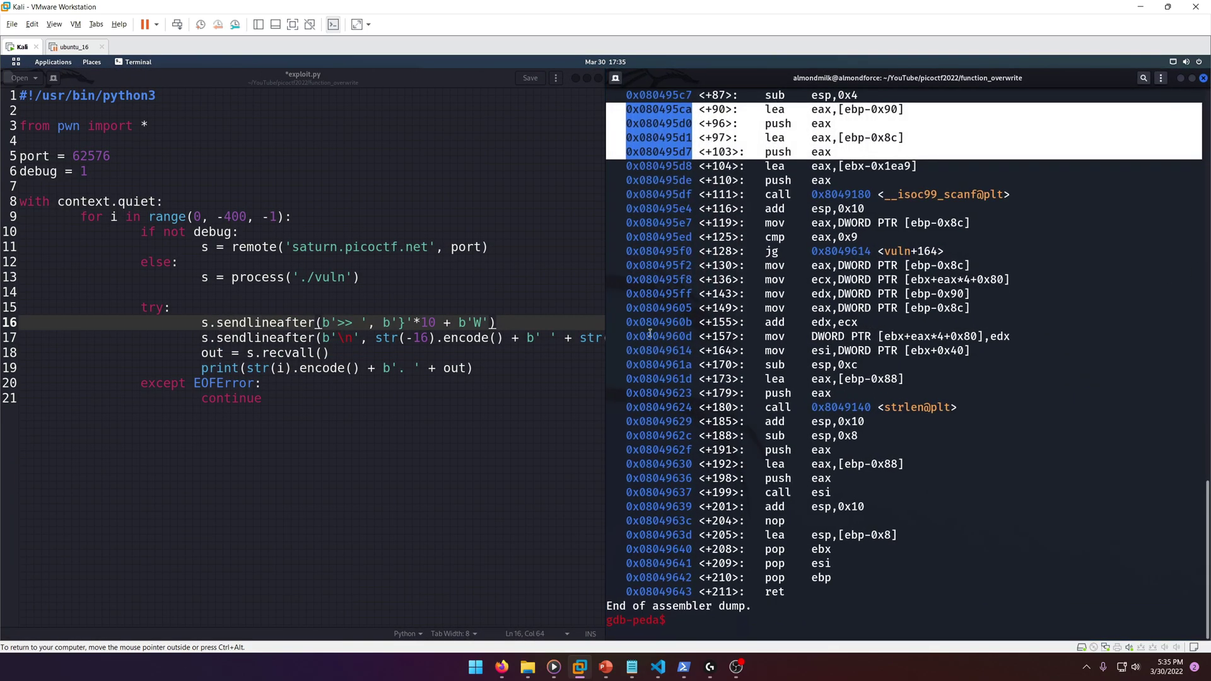
left_click(650, 333)
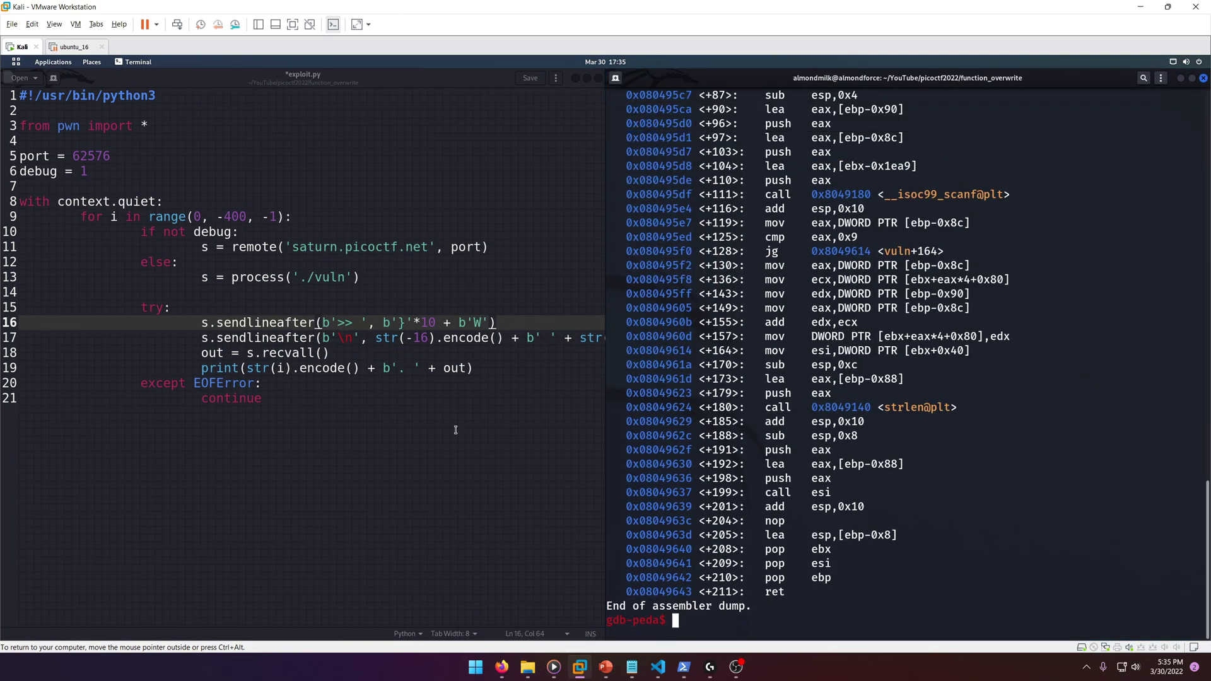
left_click(204, 325)
left_click(385, 337)
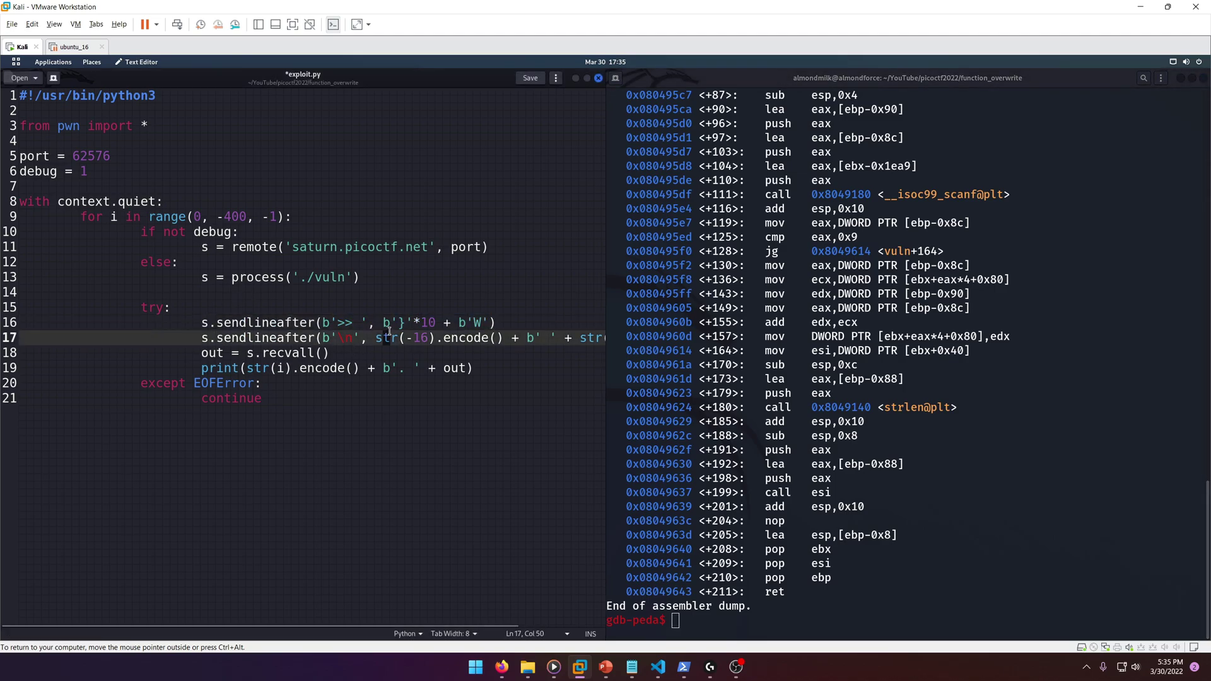
left_click_drag(384, 327, 429, 322)
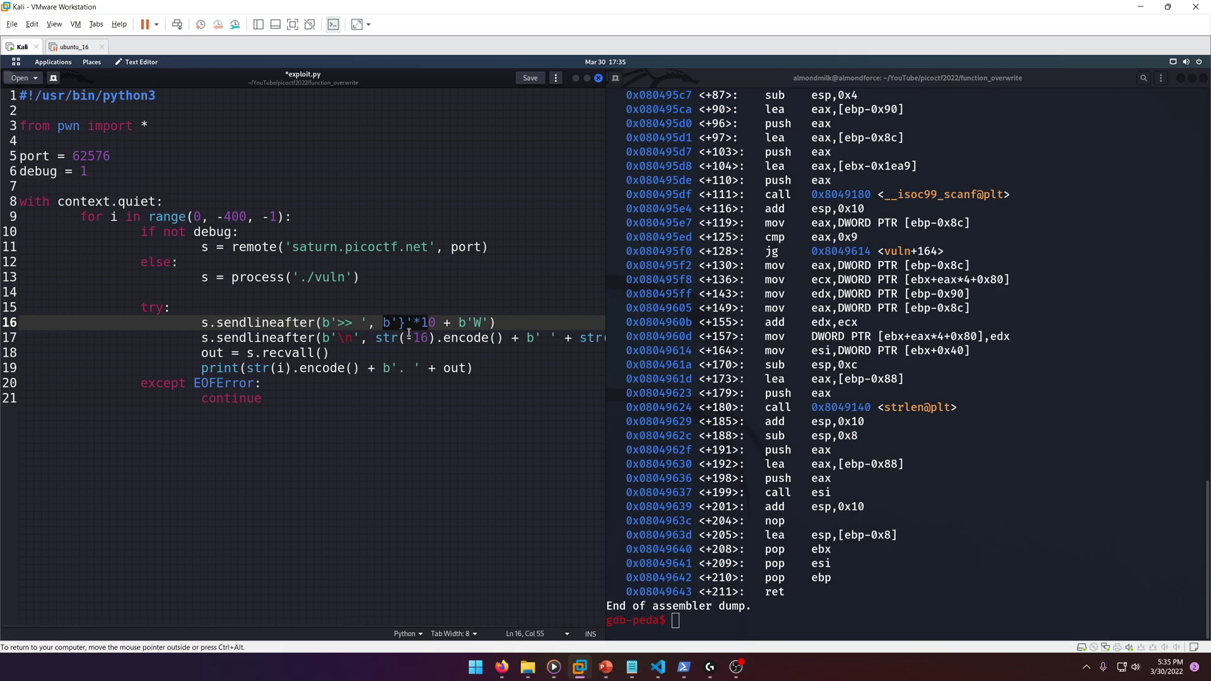
left_click(397, 322)
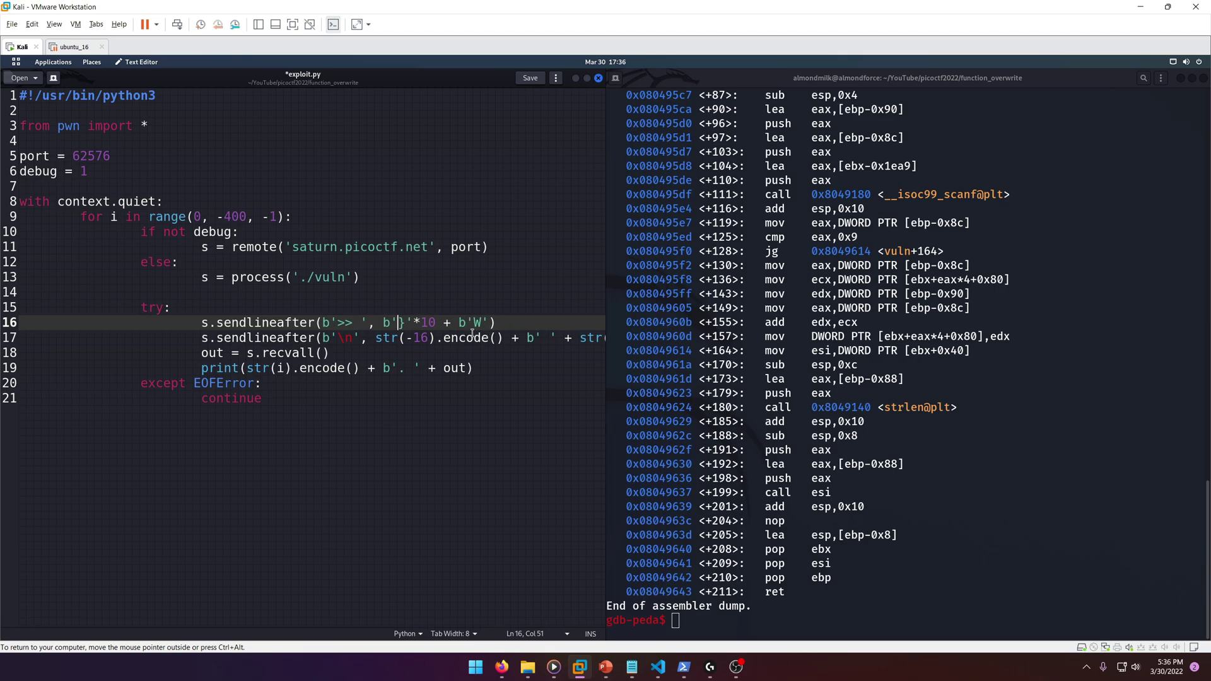
left_click_drag(201, 338, 565, 338)
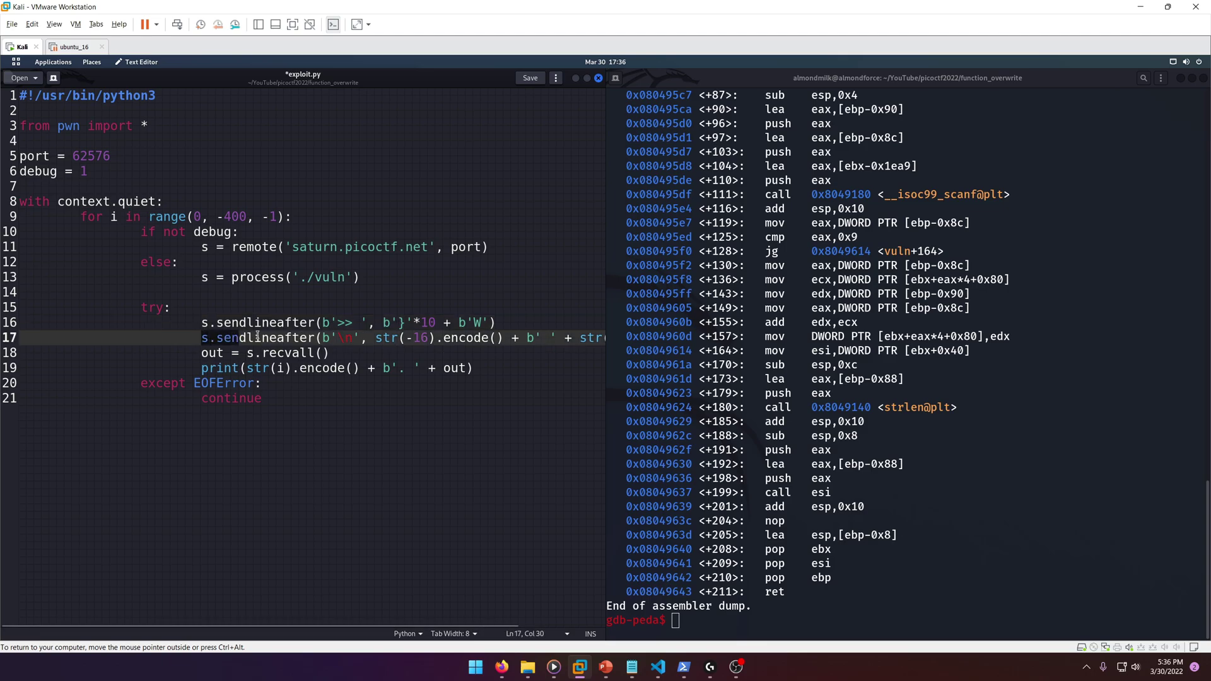
left_click(430, 338)
key("Left")
key("BackSpace")
key("Left")
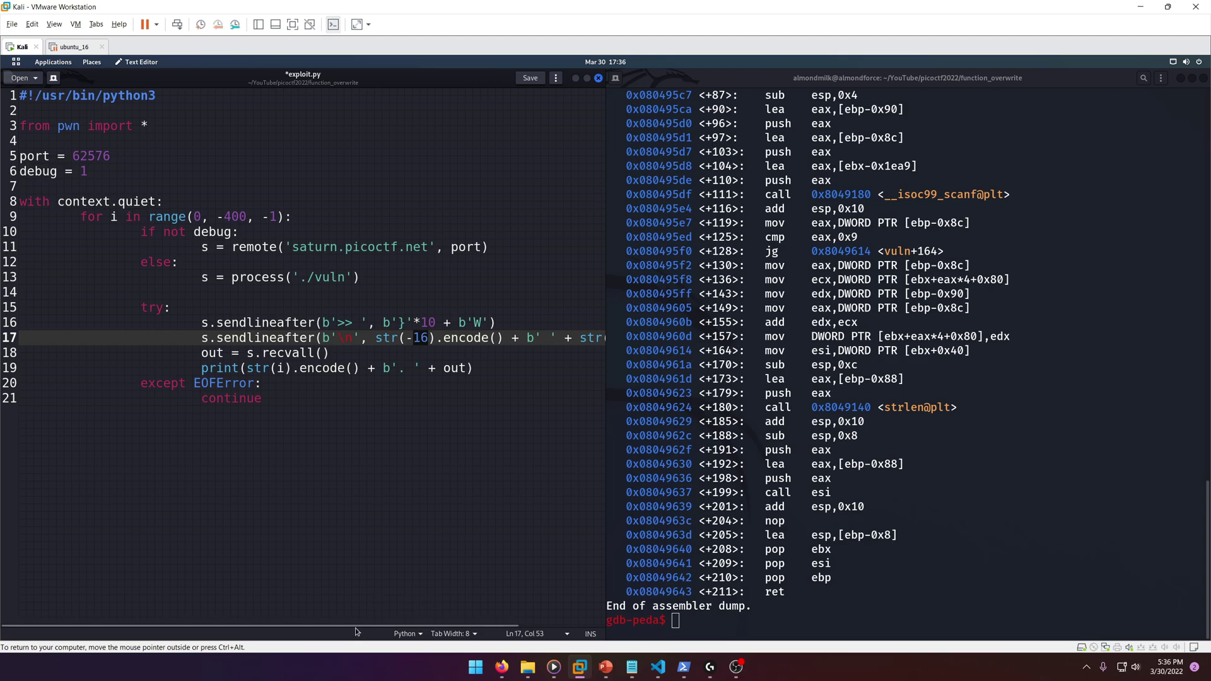
left_click_drag(357, 625, 478, 625)
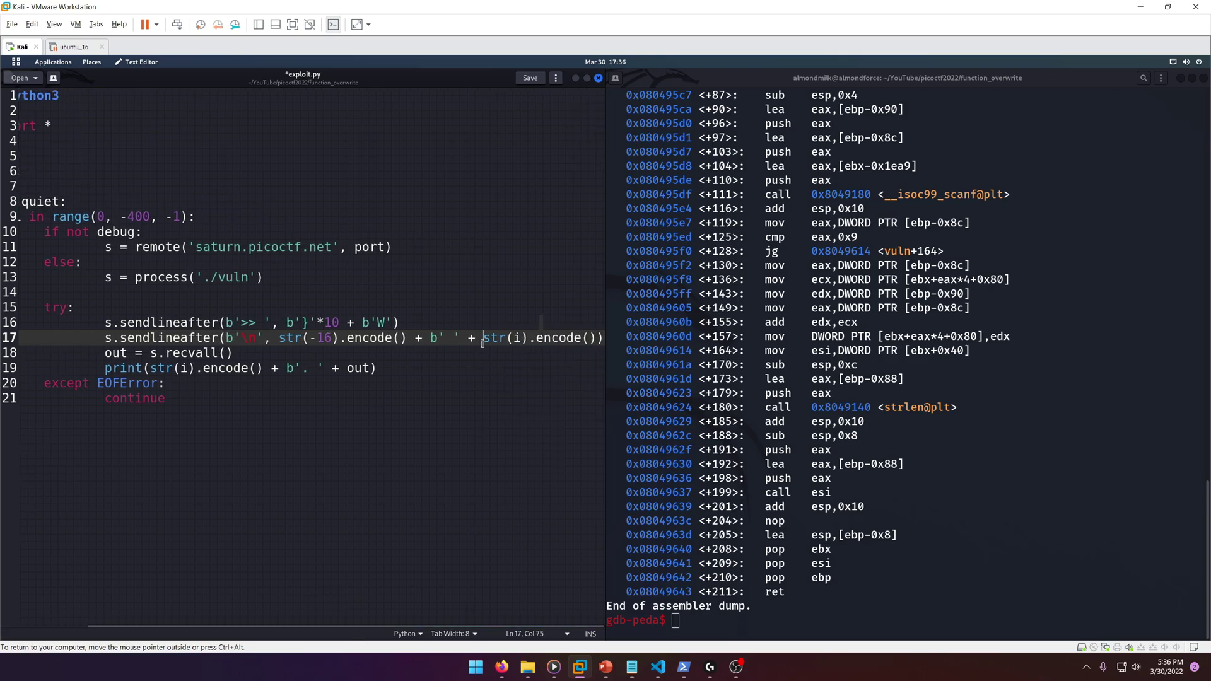
left_click(513, 338)
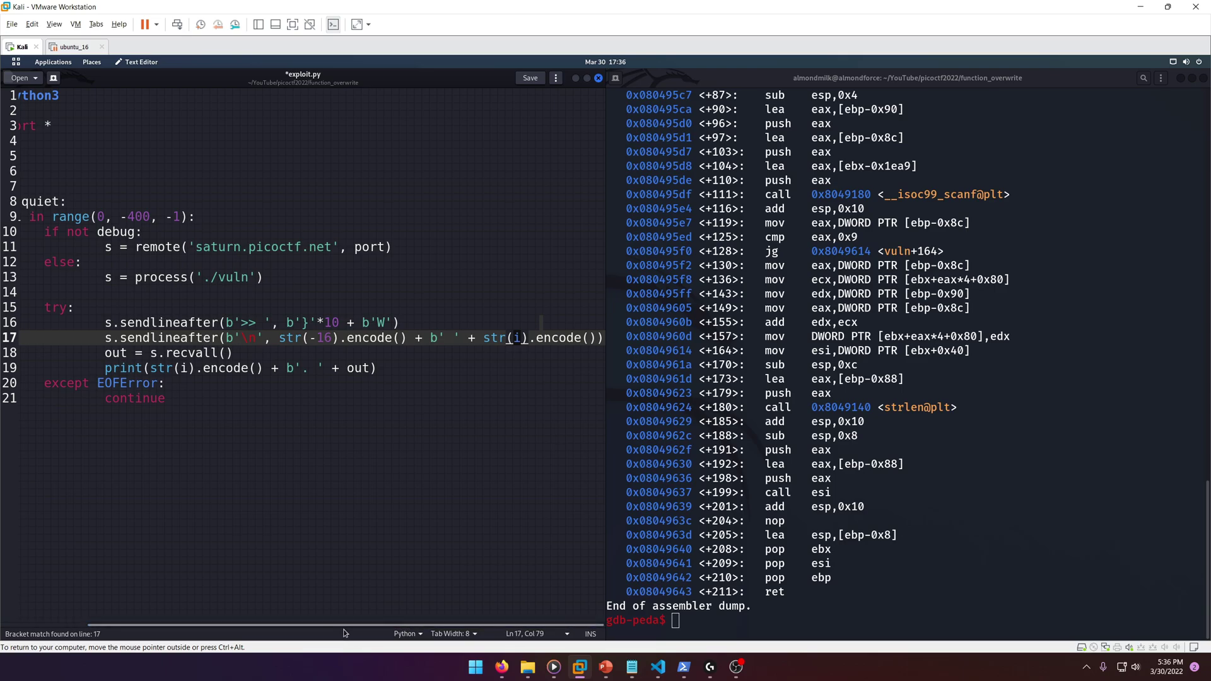
left_click(491, 339)
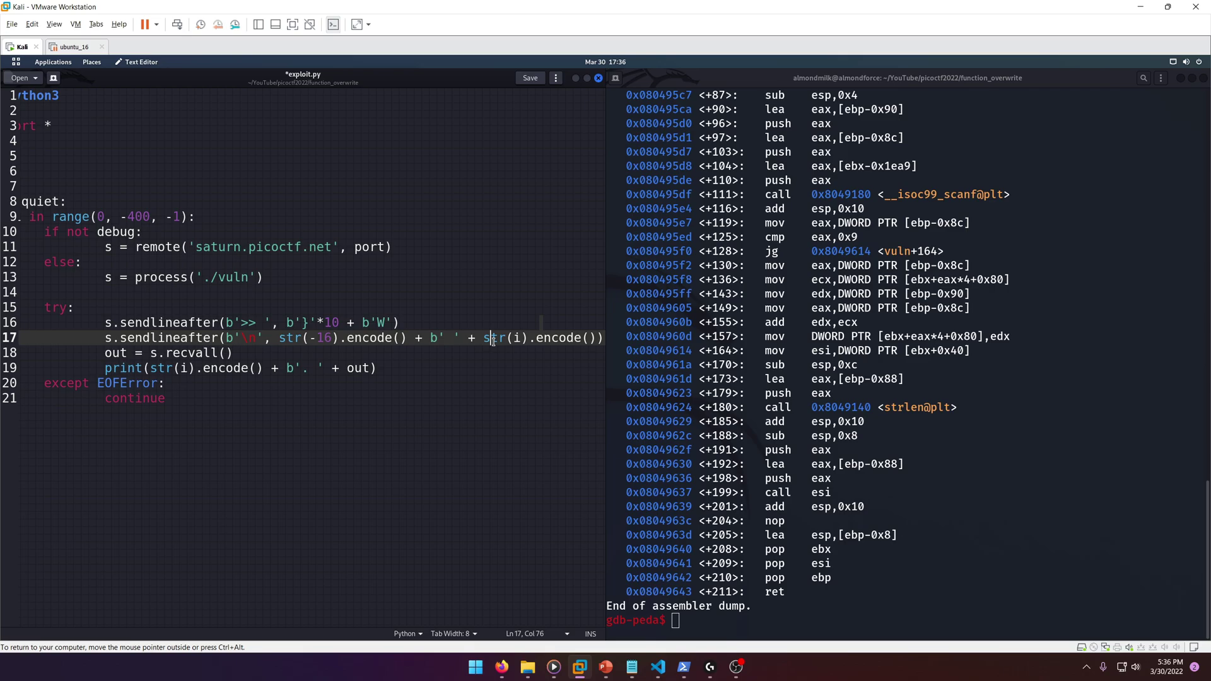
double_click(494, 337)
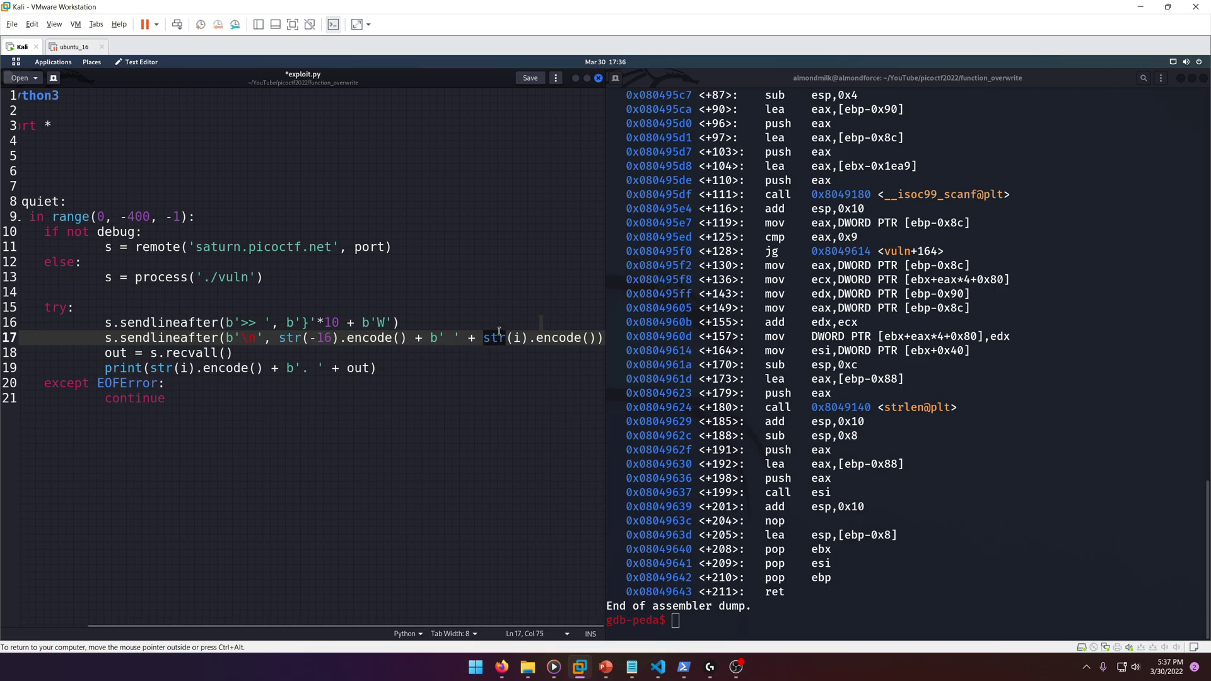
left_click(513, 341)
left_click(307, 324)
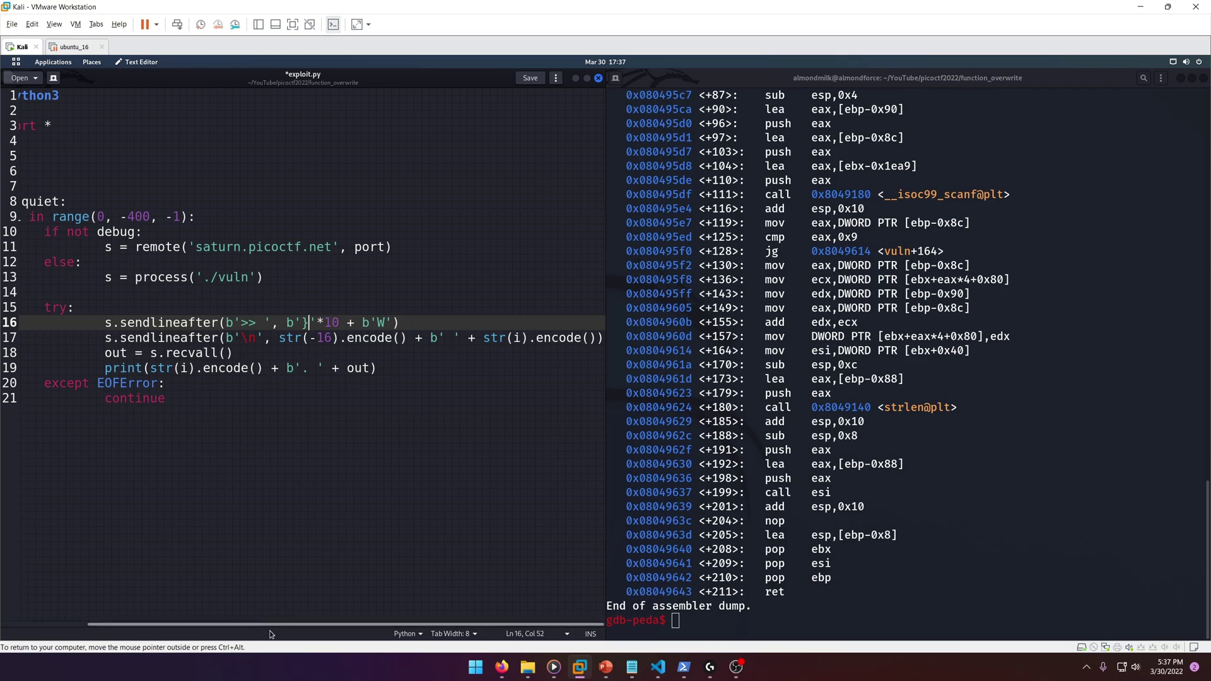
- Glance at the challenge page and save exploit.py
left_click_drag(262, 625, 159, 622)
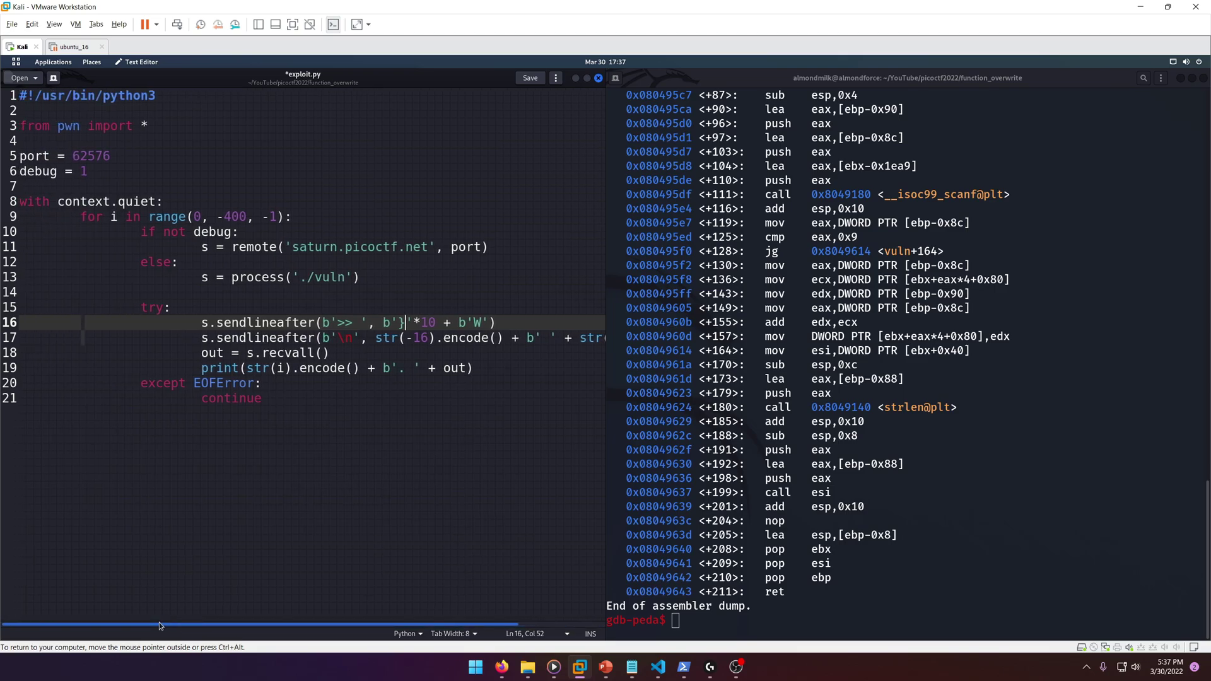
left_click(502, 667)
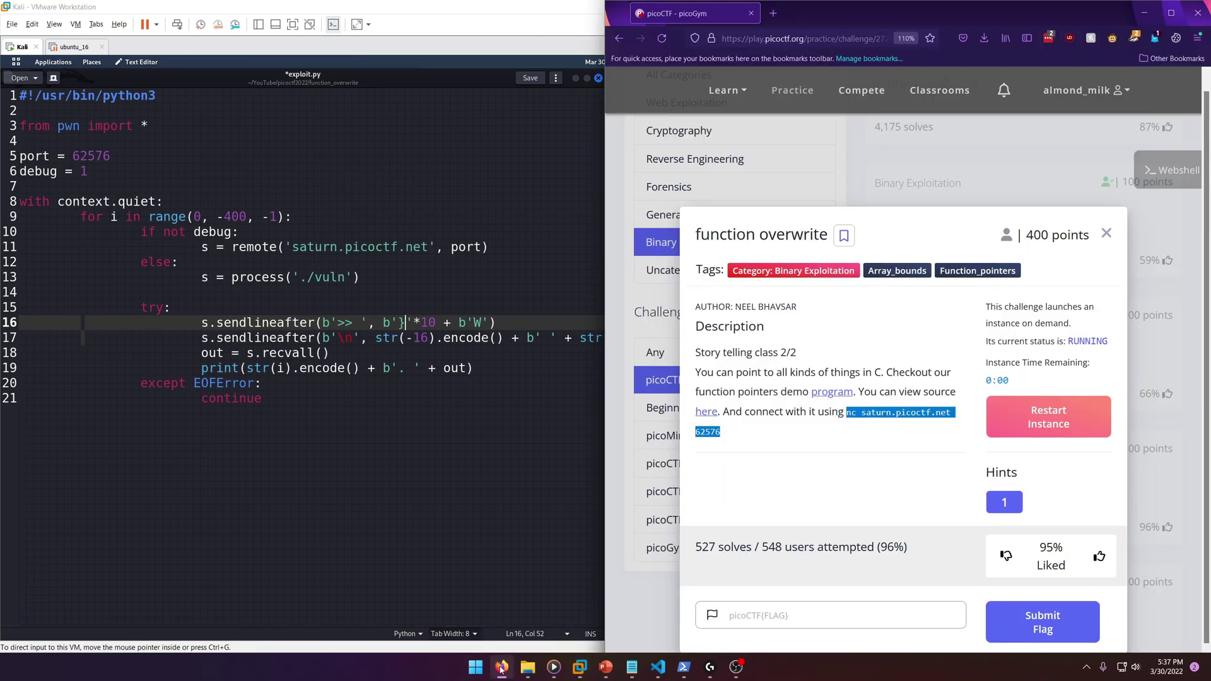
left_click(378, 397)
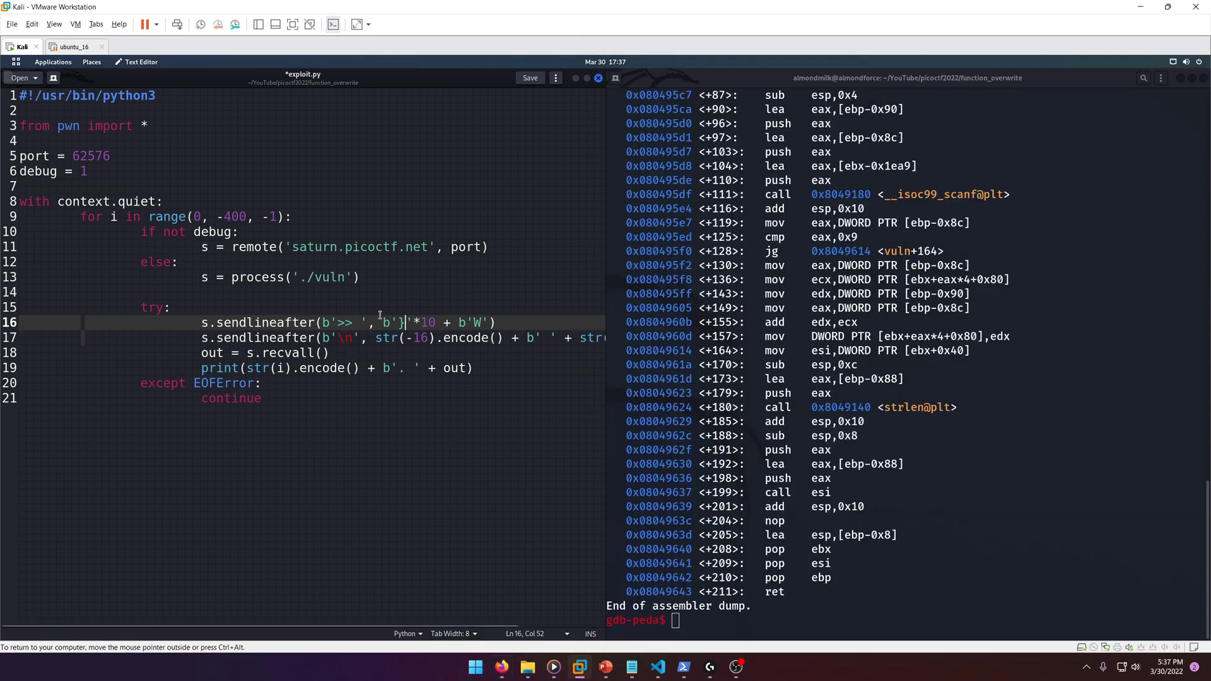
key("ctrl+s")
- Exit gdb, list the challenge folder, and run ./exploit.py locally
left_click(719, 615)
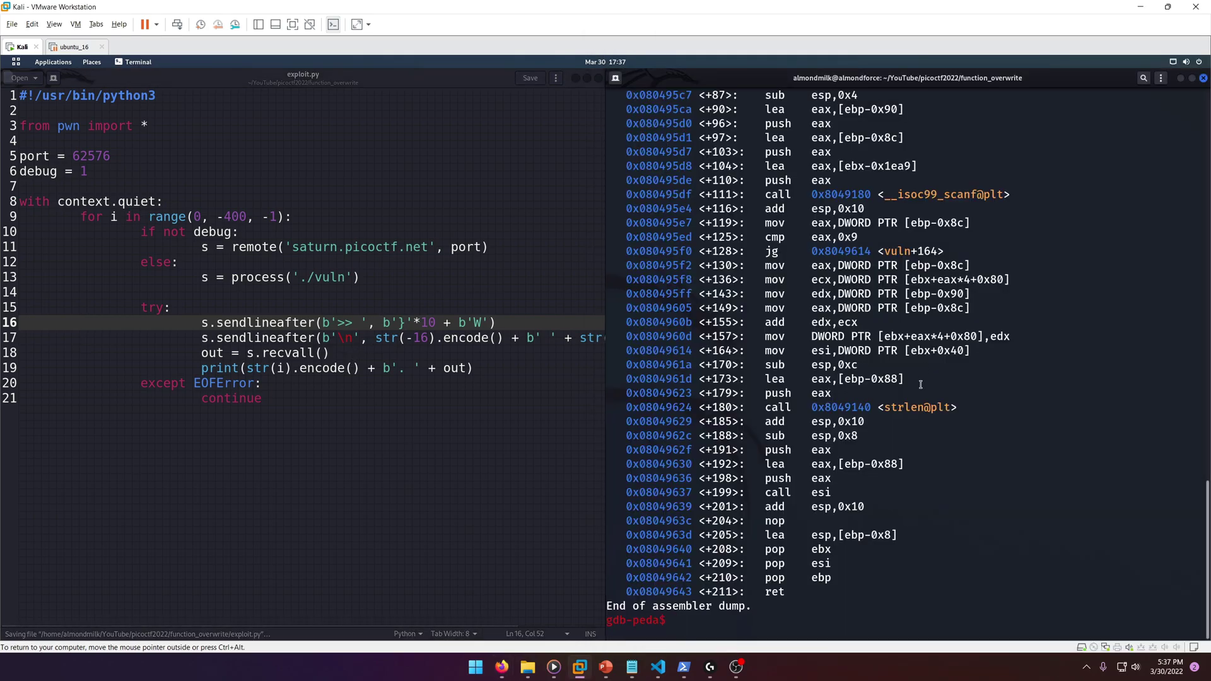
key("ctrl+d")
type("ls")
key("Return")
type("./exploit.py")
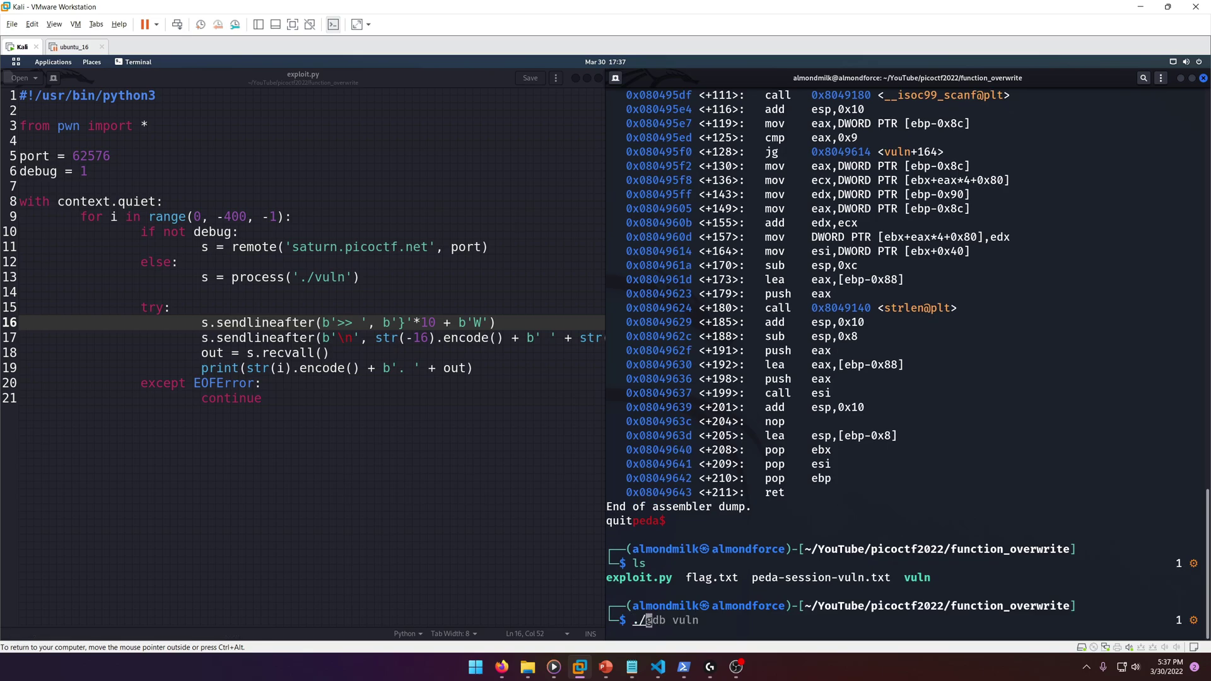
key("Return")
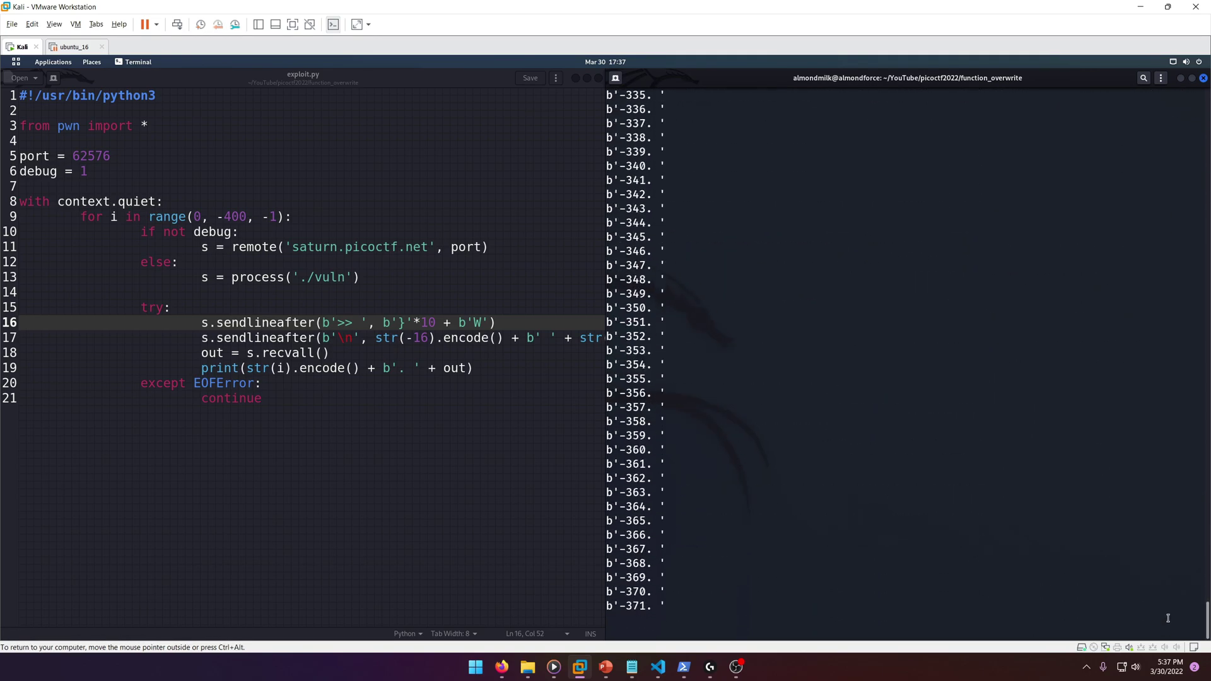
mouse_move(1195, 622)
left_mouse_down()
mouse_move(1184, 463)
mouse_move(1192, 339)
mouse_move(1185, 377)
mouse_move(1156, 280)
left_mouse_up()
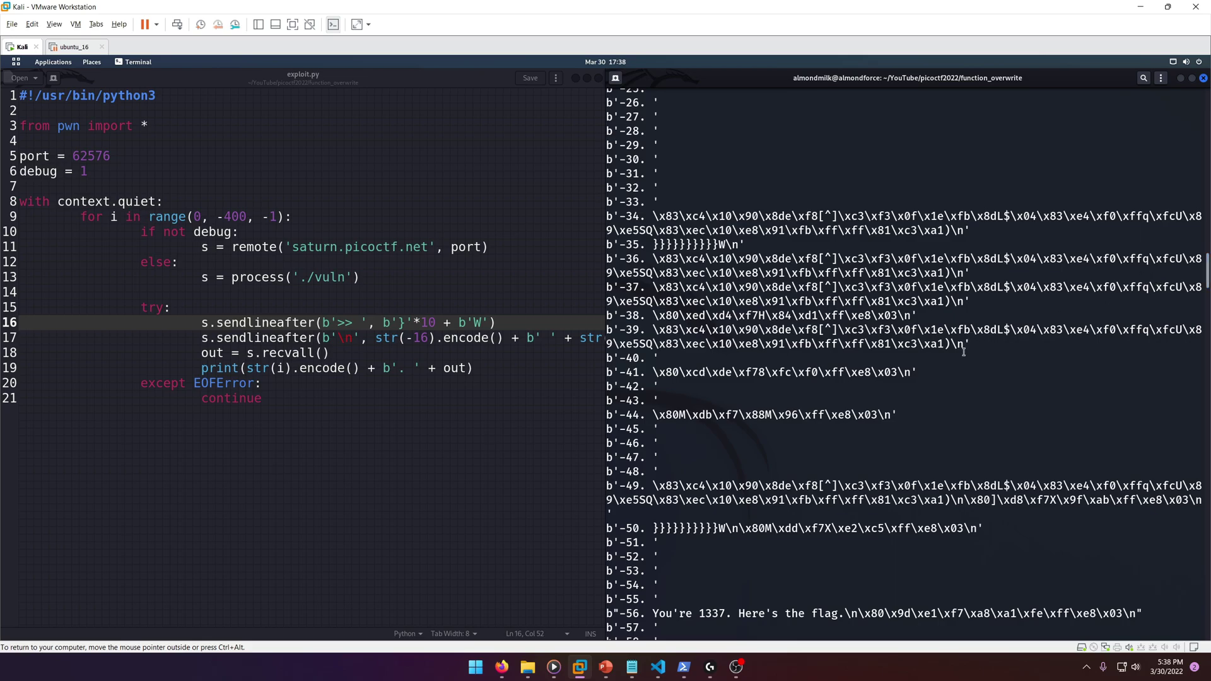
scroll(771, 415, "down", 4)
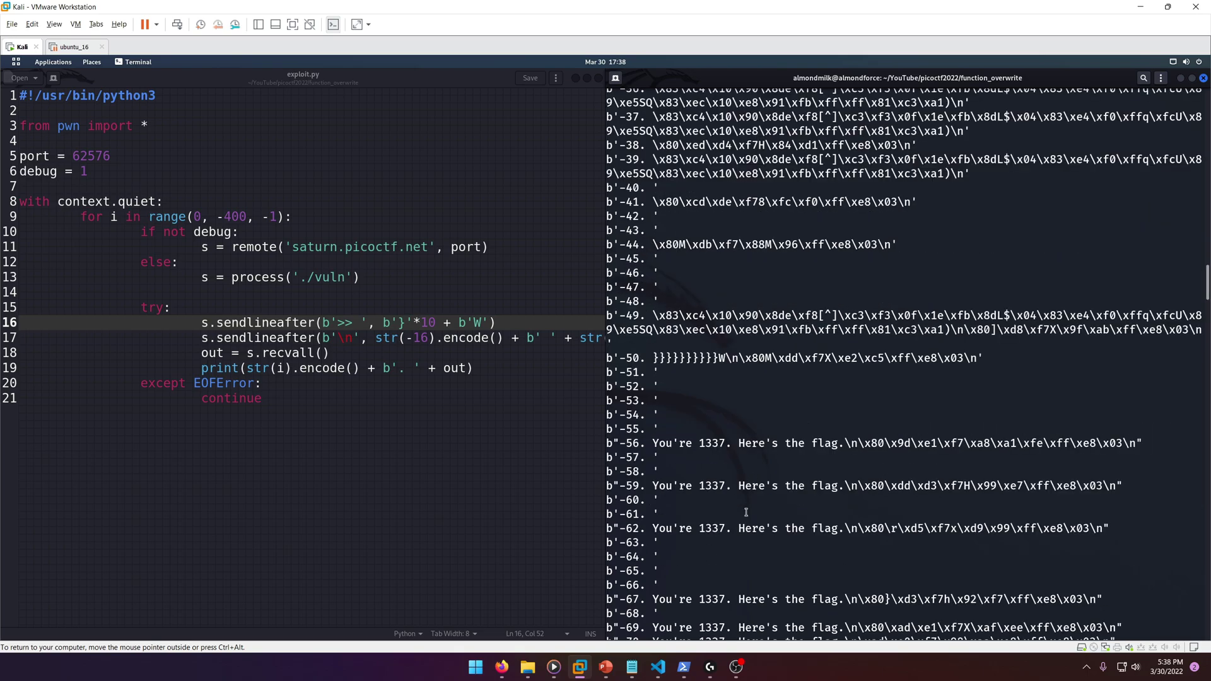
scroll(1165, 315, "down", 3)
left_click_drag(1206, 288, 1205, 620)
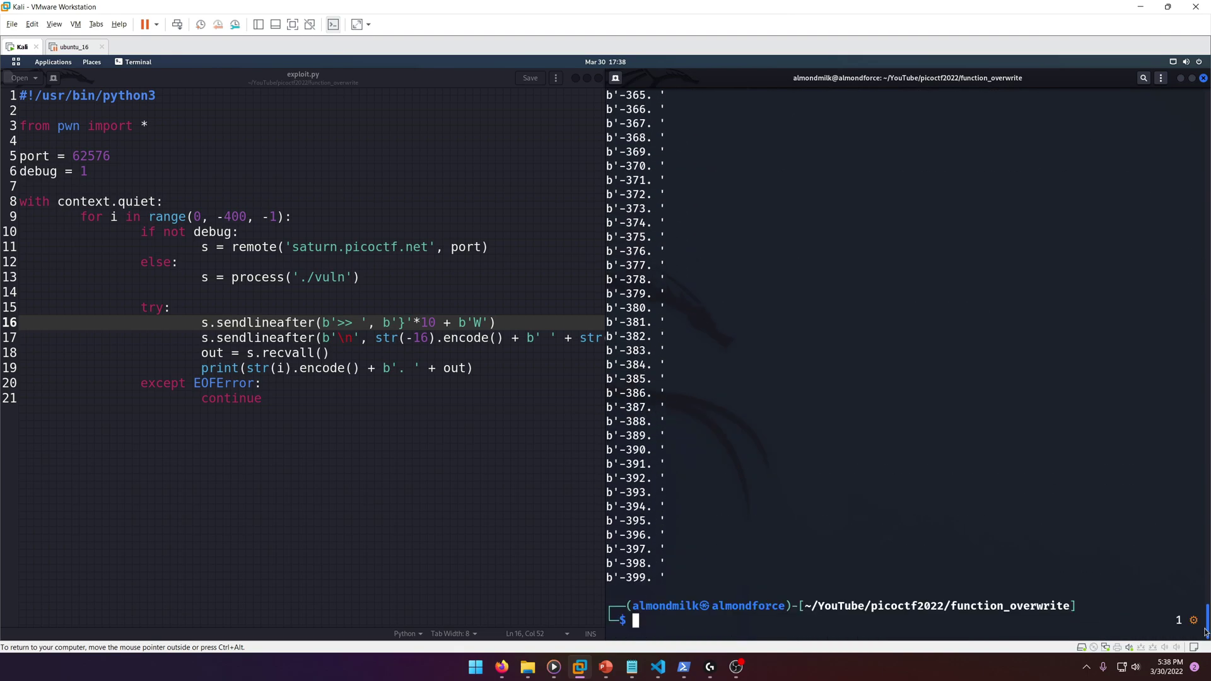
type("clear")
- Clear the terminal and save exploit.py with debug set to 0
key("Return")
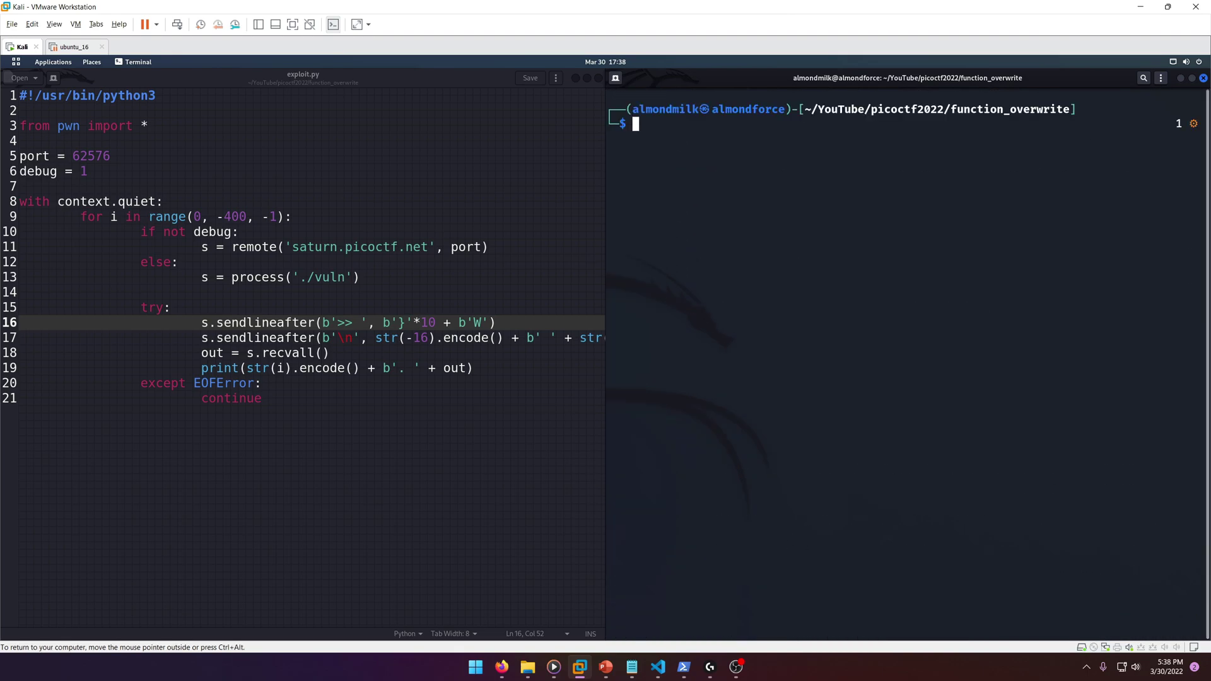
type("./exploit.py")
left_click(87, 171)
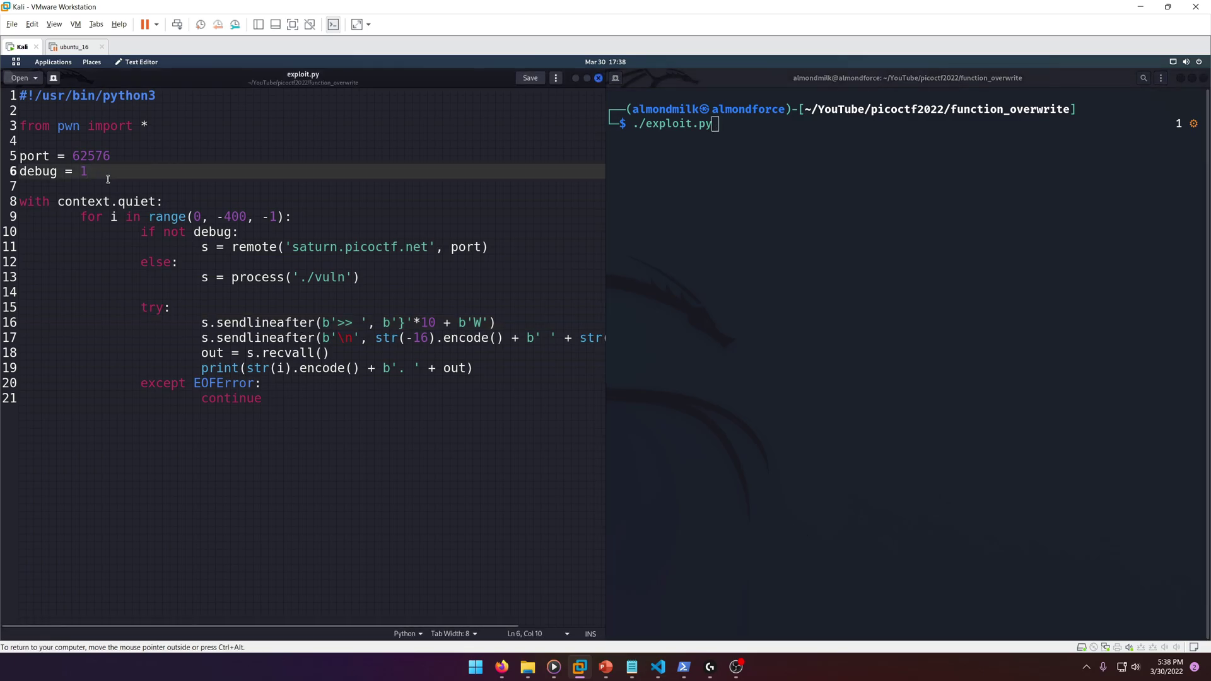
key("BackSpace")
type("0")
key("ctrl+s")
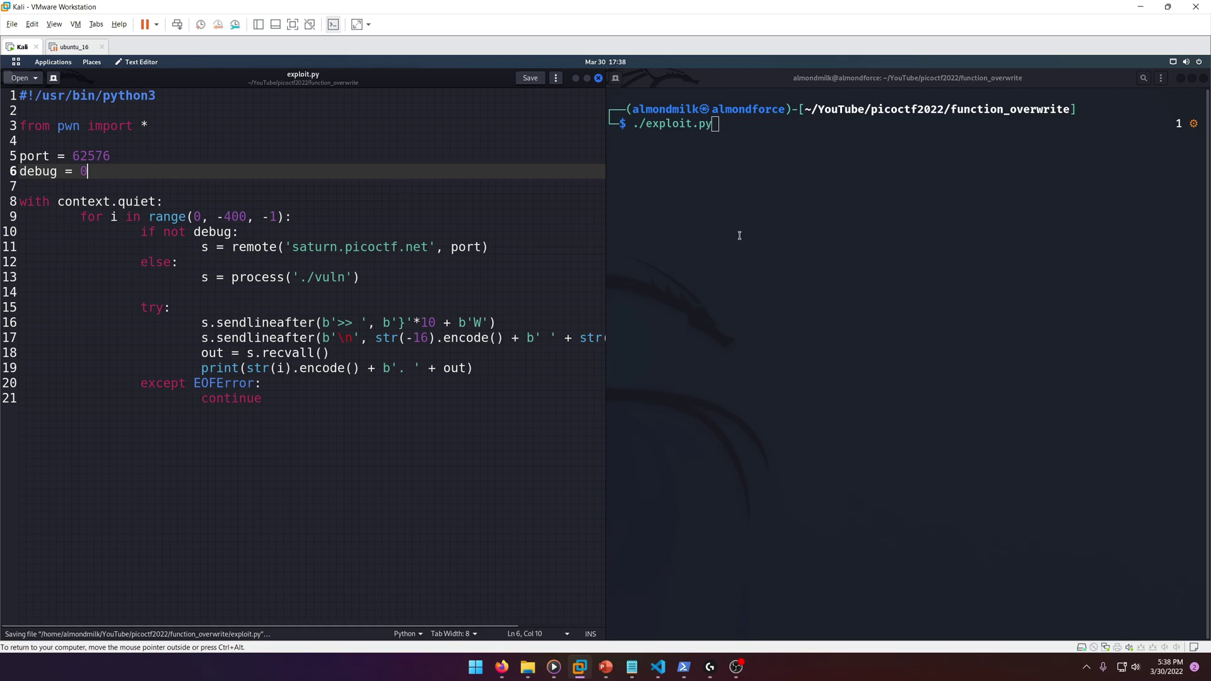
left_click(888, 296)
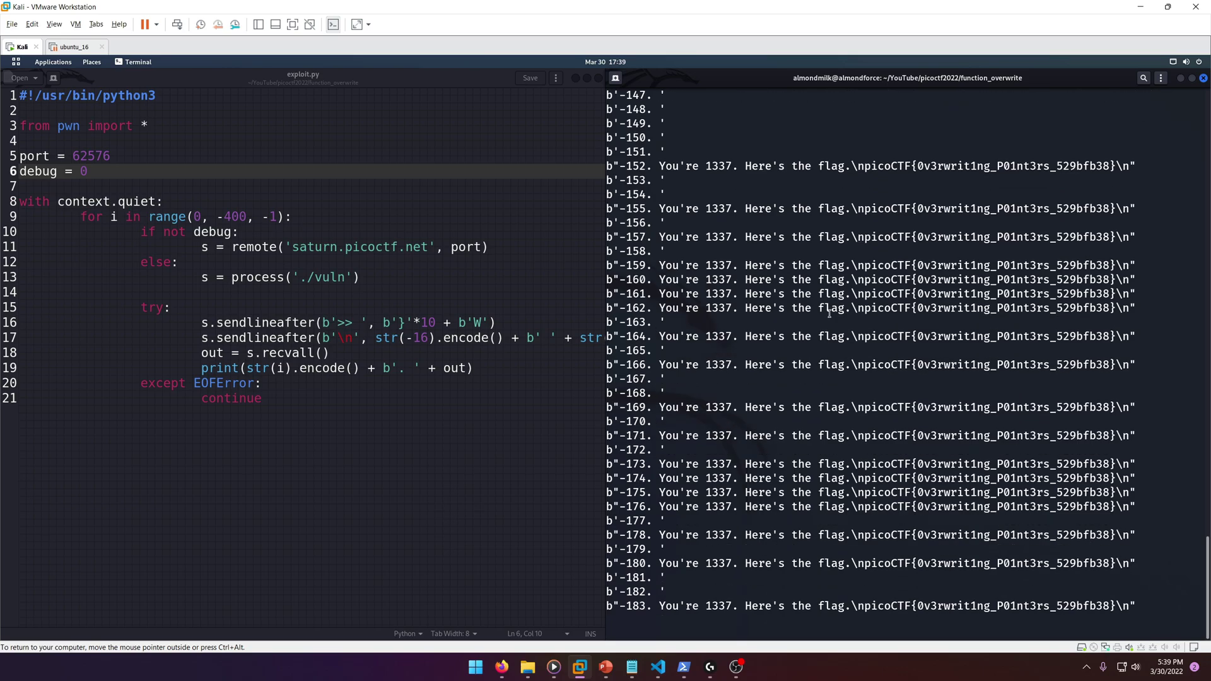
- Stop the exploit, change the loop end from -400 to 400, and save
key("ctrl+c")
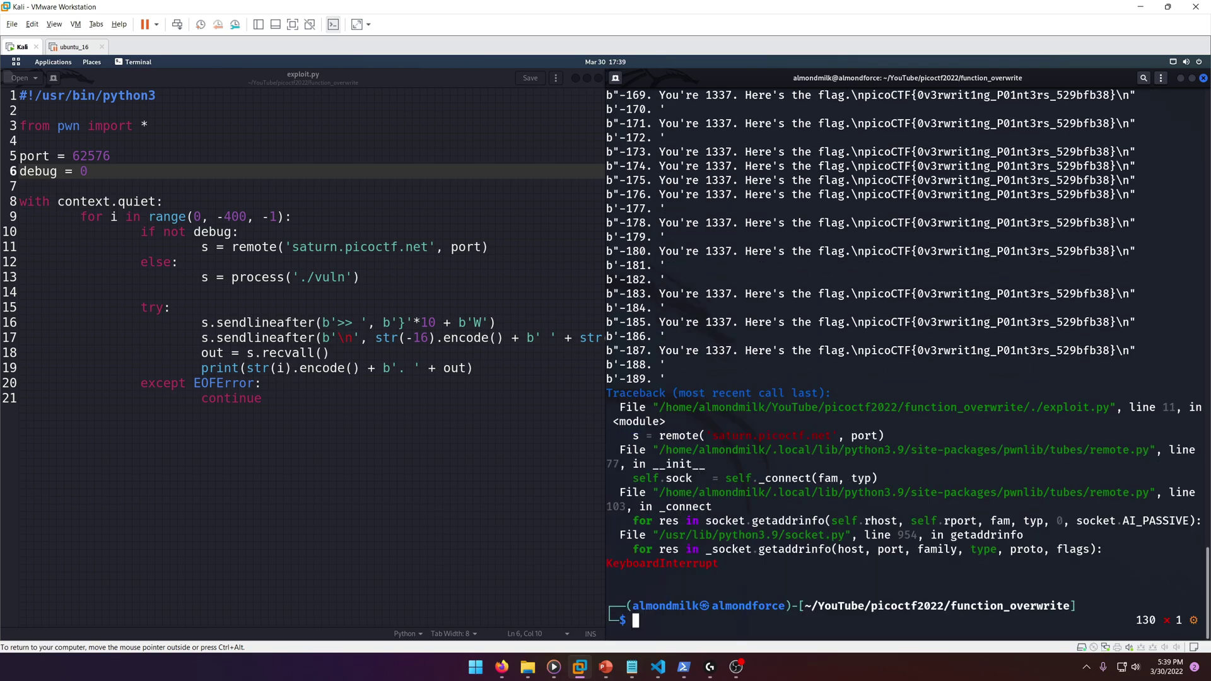
left_click(579, 348)
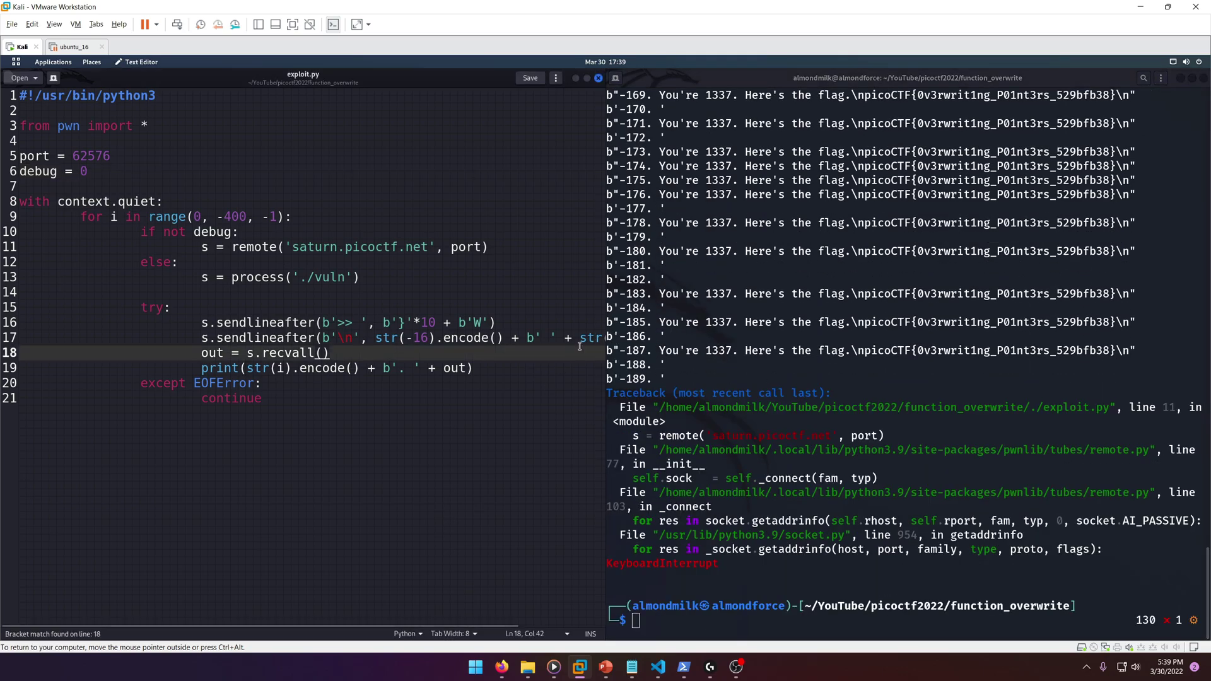
left_click(227, 217)
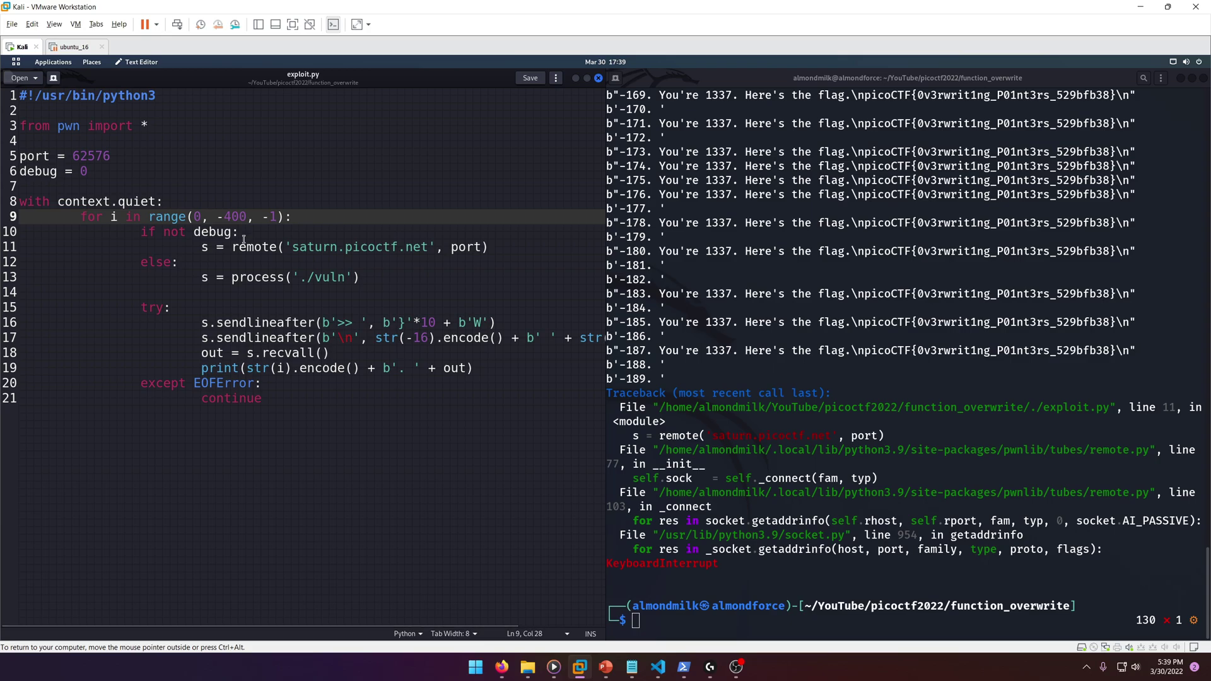
key("BackSpace")
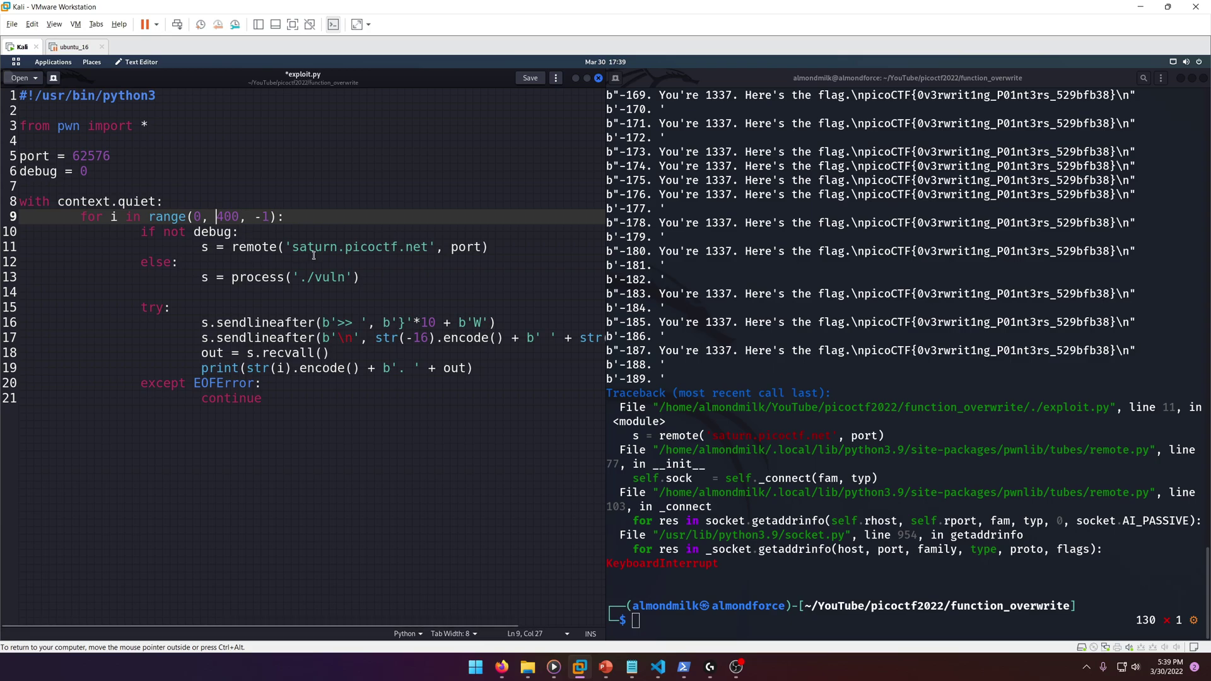
key("ctrl+s")
left_click(878, 356)
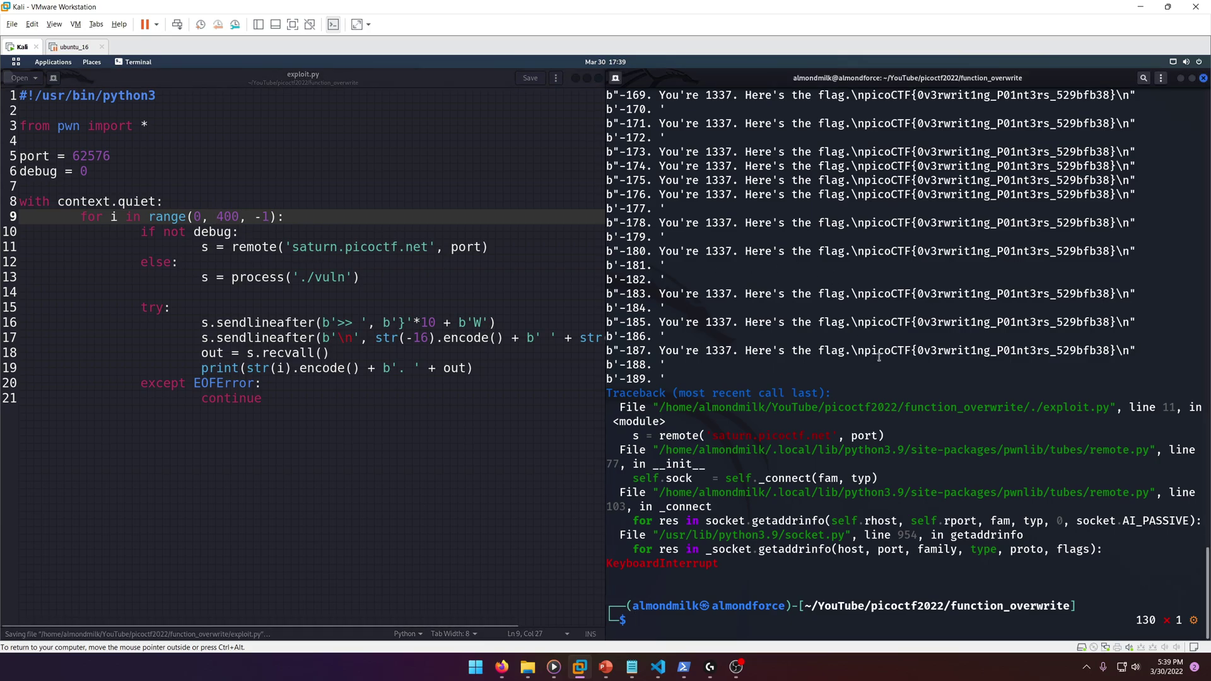
key("Up")
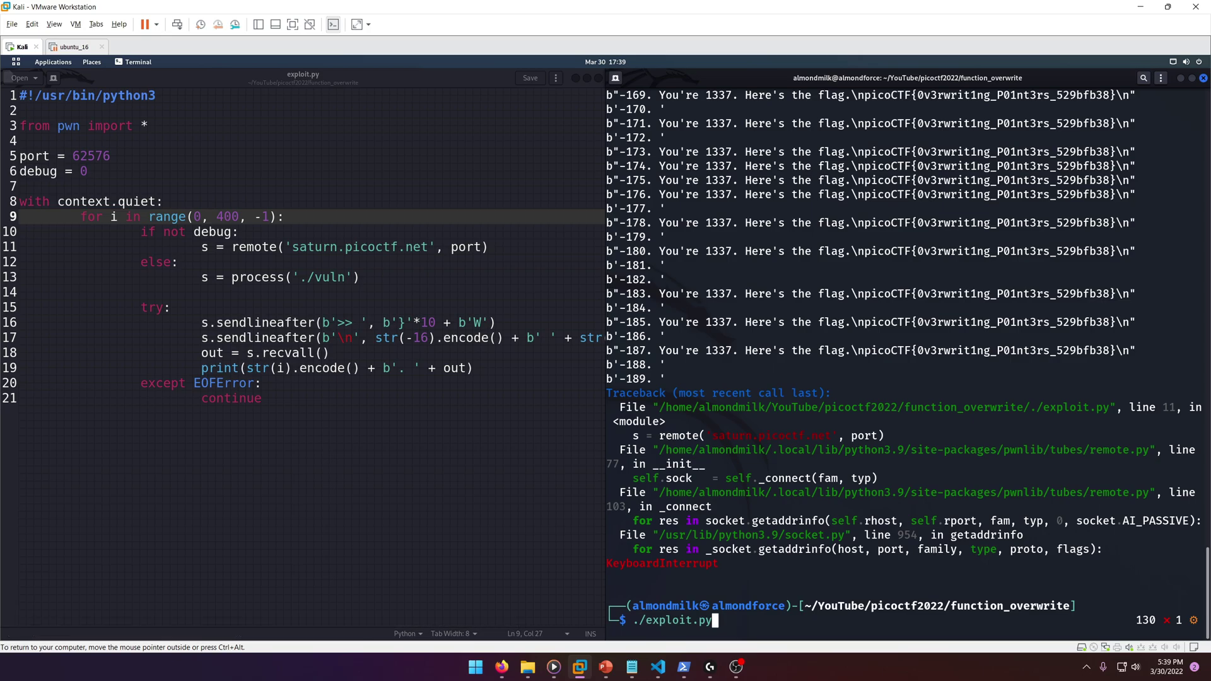
- Change the loop step from -1 to 1 and rerun ./exploit.py against the server
left_click(258, 217)
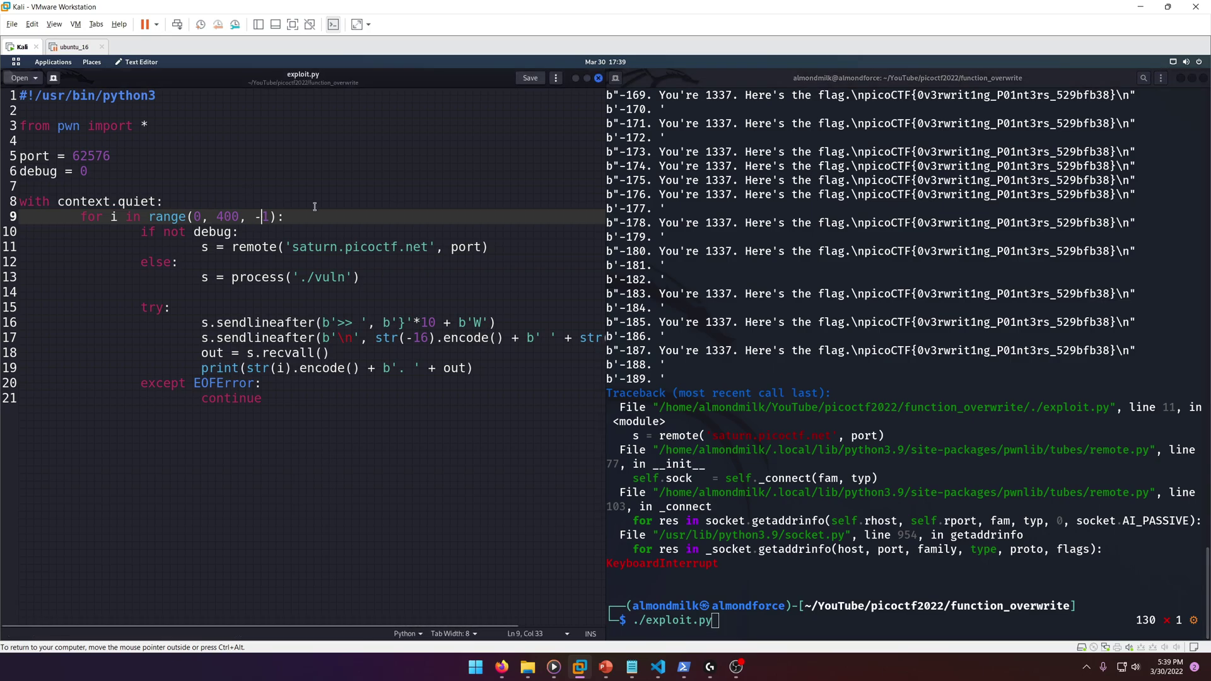
key("BackSpace")
key("Up")
left_click(959, 456)
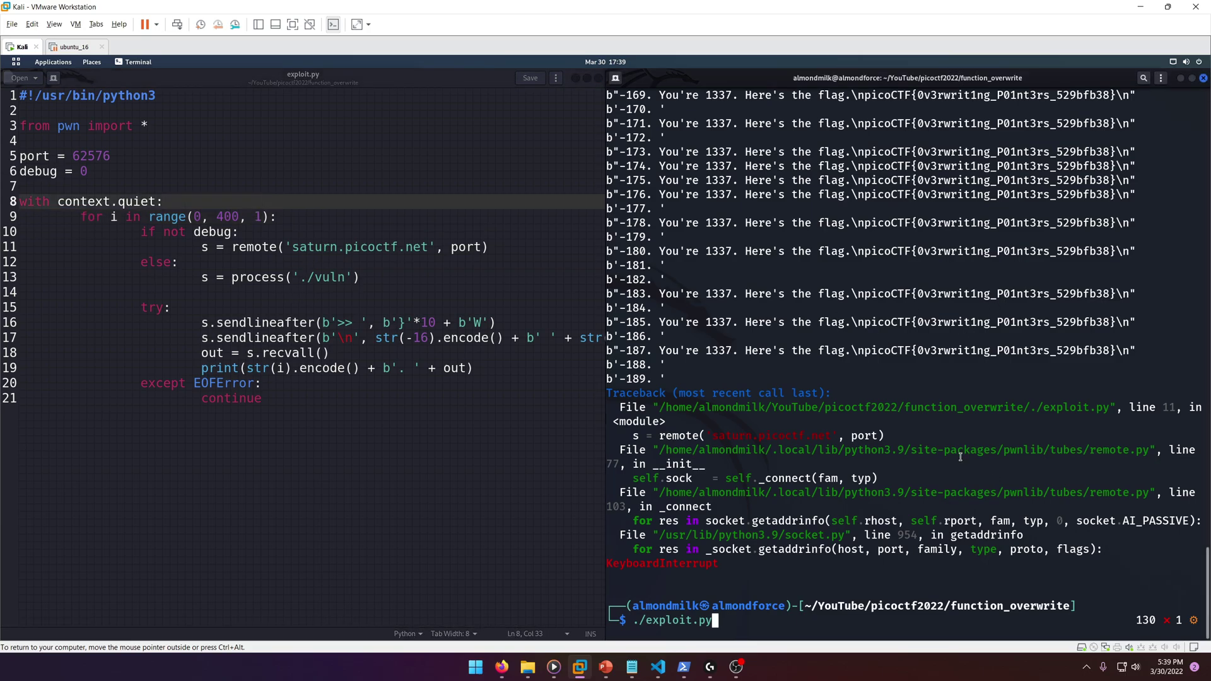
key("Return")
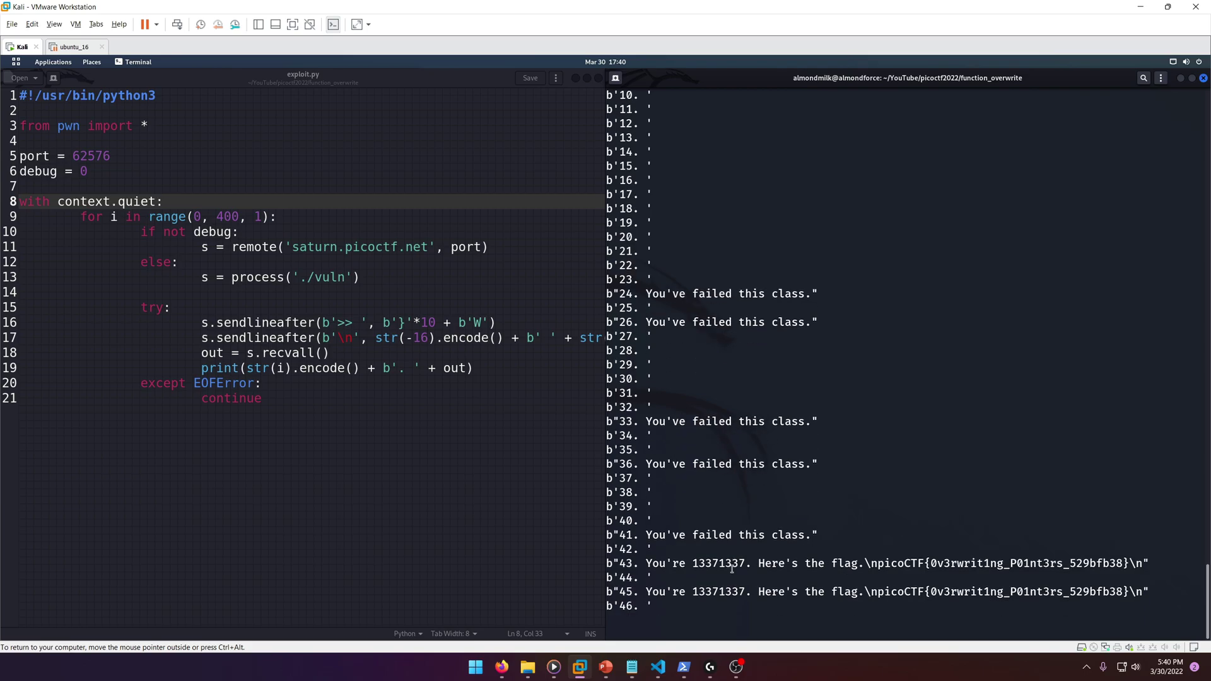
- Highlight the printed flag message, then stop the running exploit
left_click_drag(674, 478, 605, 478)
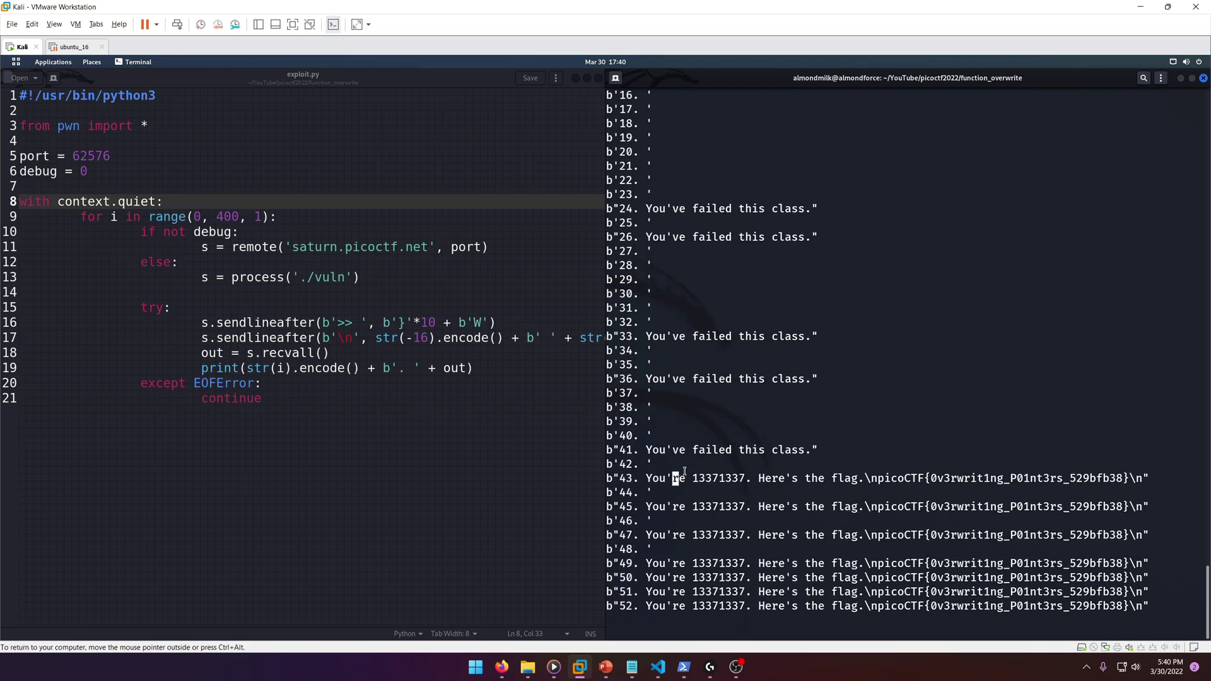
left_click_drag(750, 468, 778, 478)
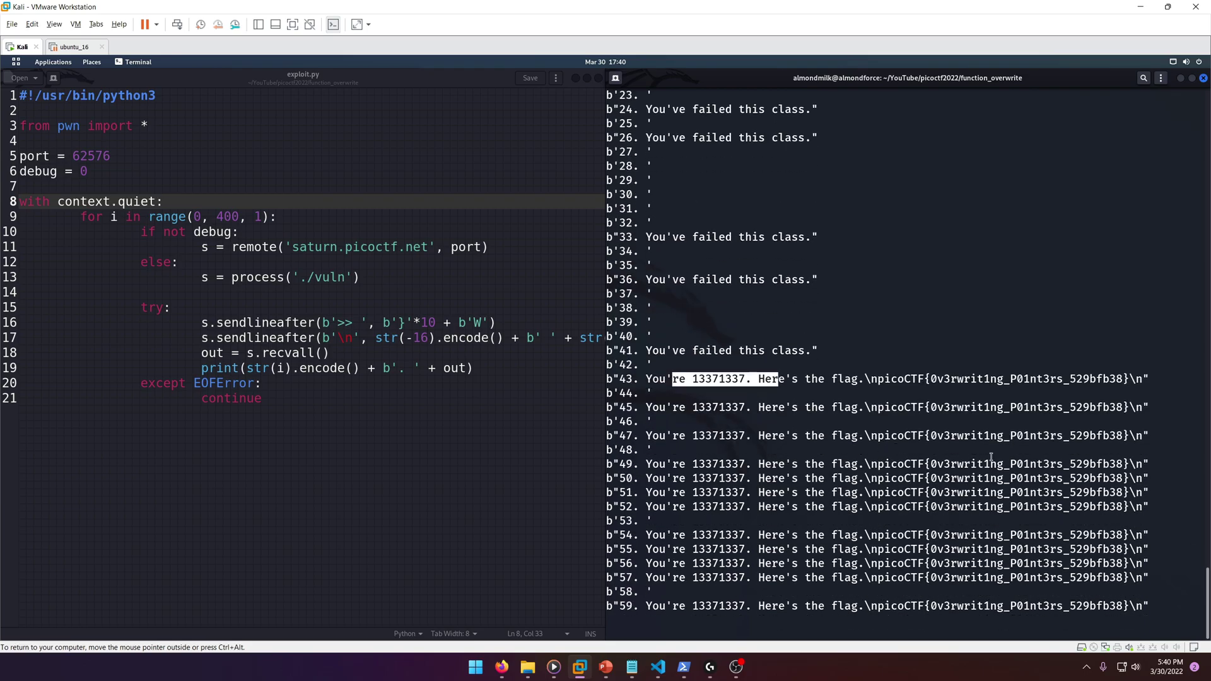
left_click(992, 459)
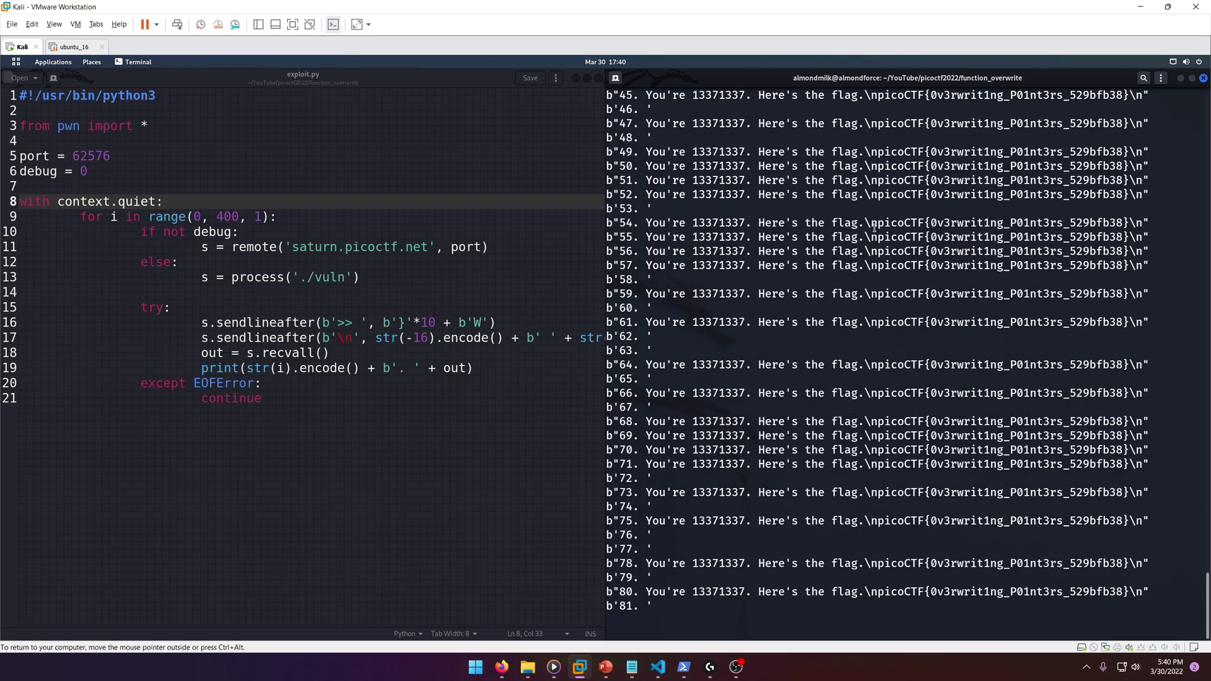
key("ctrl+c")
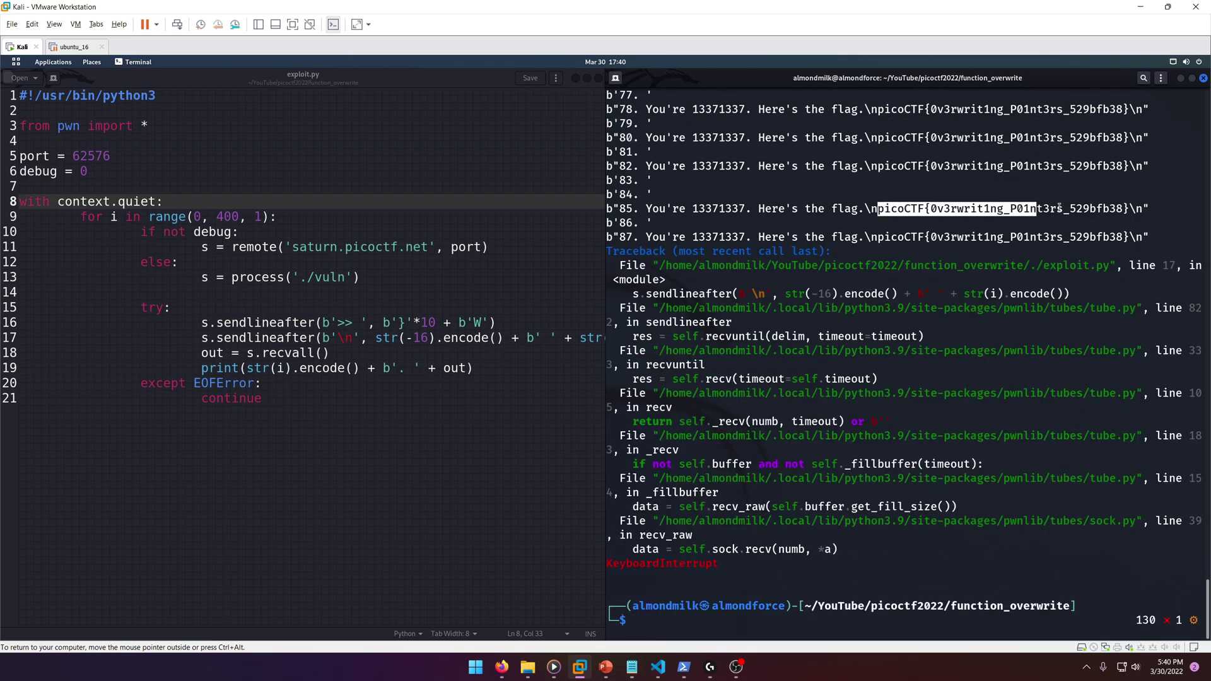
- Copy the printed picoCTF flag and snap the VM beside the browser
mouse_move(876, 206)
left_mouse_down()
mouse_move(1126, 209)
mouse_move(881, 209)
left_mouse_up()
right_click(1107, 210)
left_click(1118, 216)
right_click(903, 214)
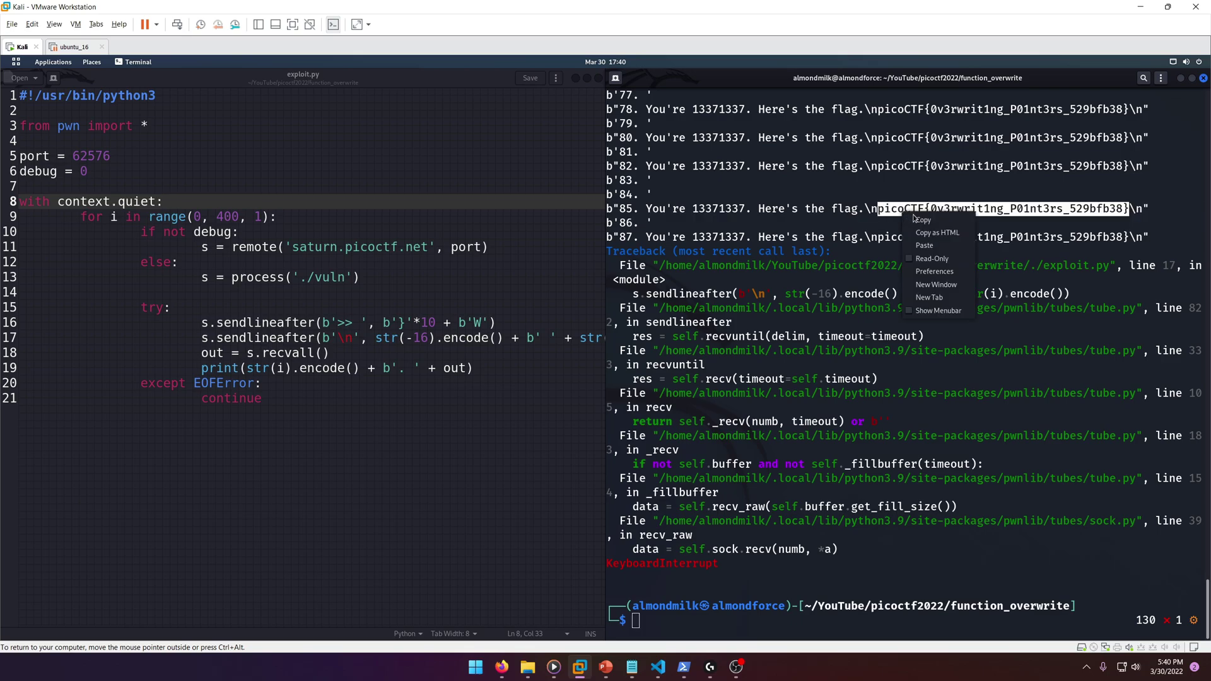
left_click(919, 222)
key("super+Left")
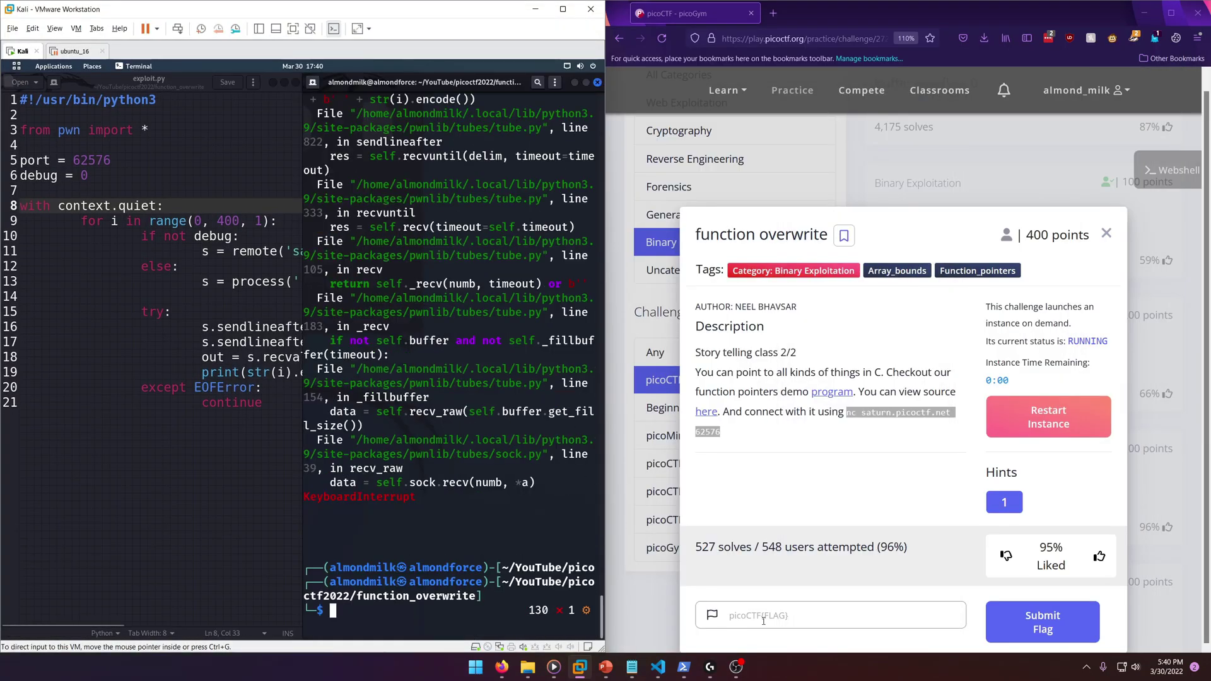
- Paste picoCTF{0v3rwrit1ng_P01nt3rs_529bfb38} into the flag field and submit it
left_click(768, 616)
key("ctrl+v")
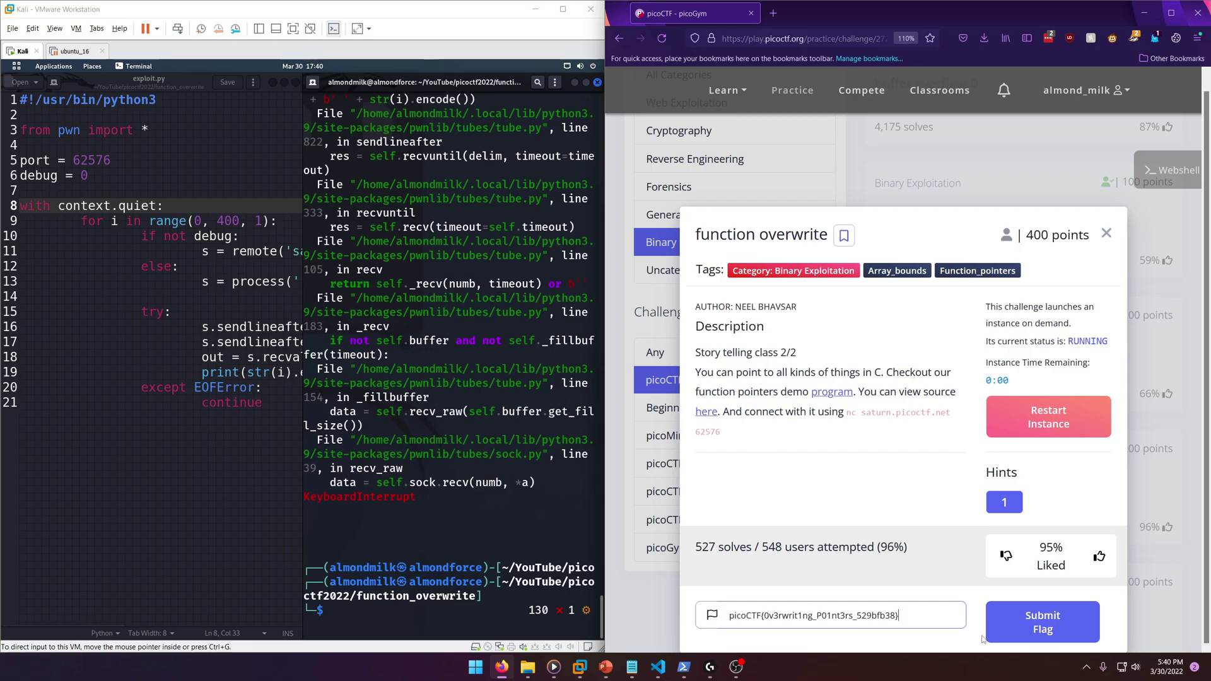
left_click(1036, 626)
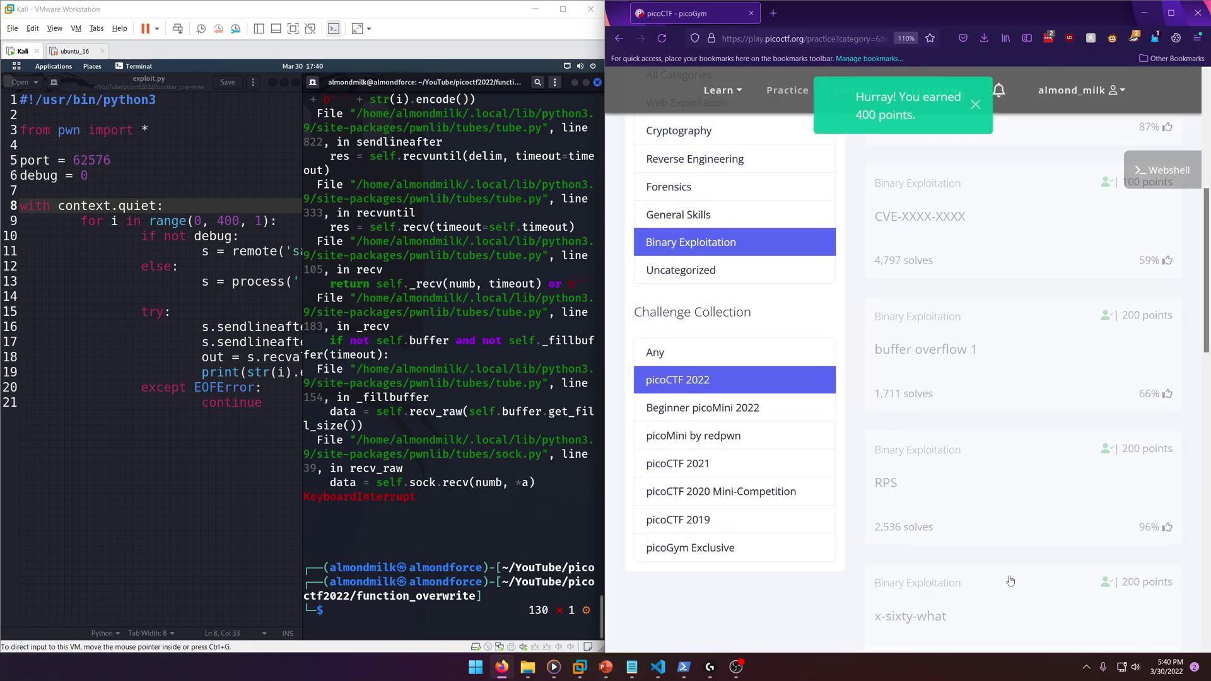